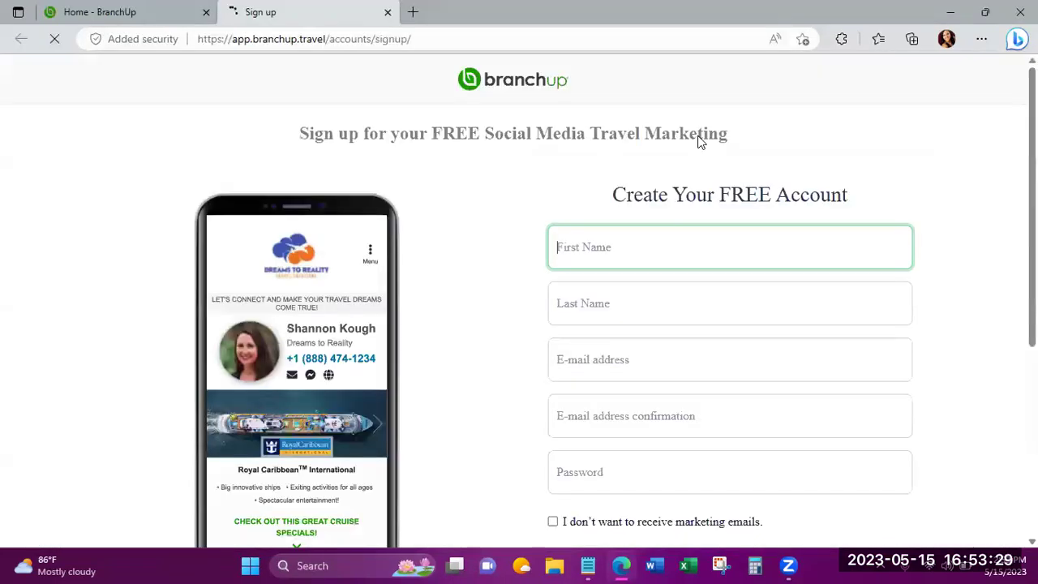
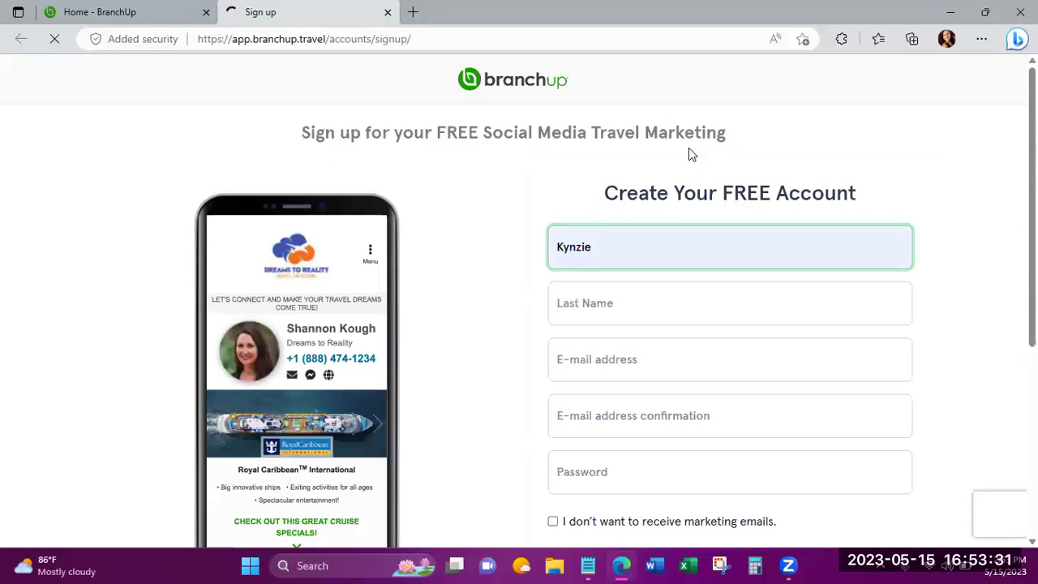
# Enter the first and last name and pick the saved e-mail address from autofill.
pyautogui.click(599, 303)
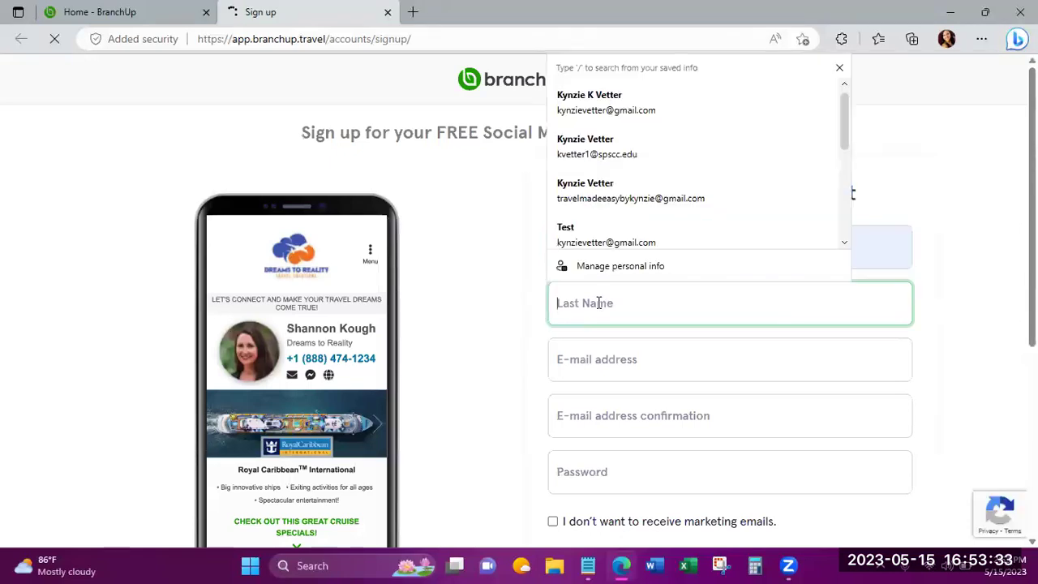
pyautogui.press('Tab')
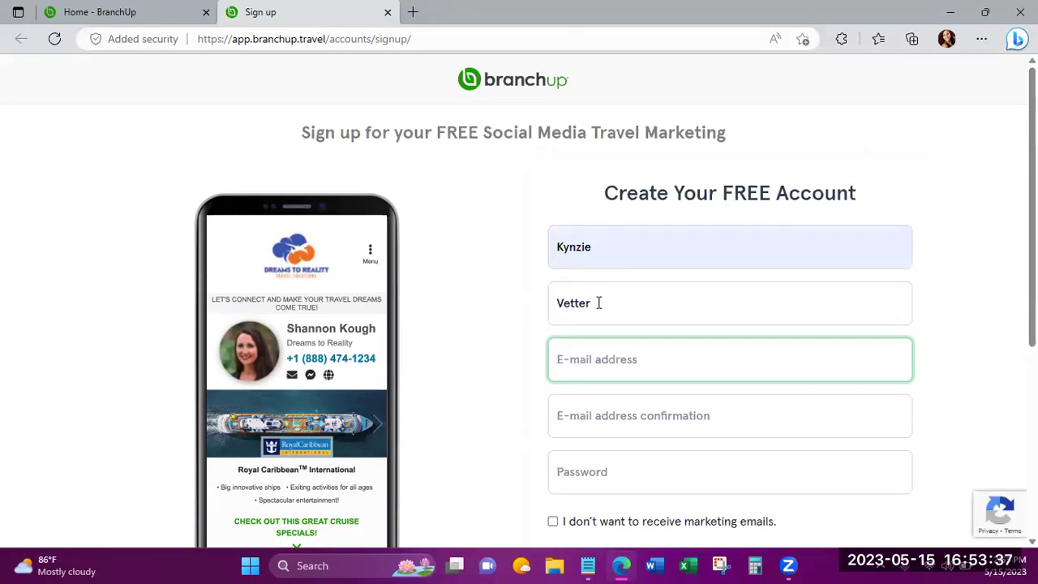
pyautogui.write('t')
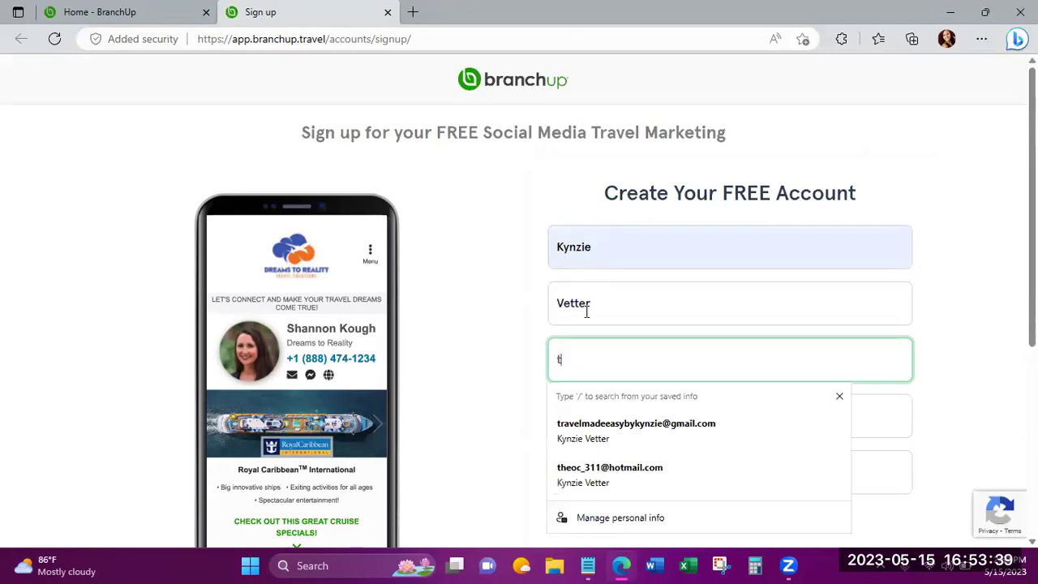
pyautogui.click(555, 417)
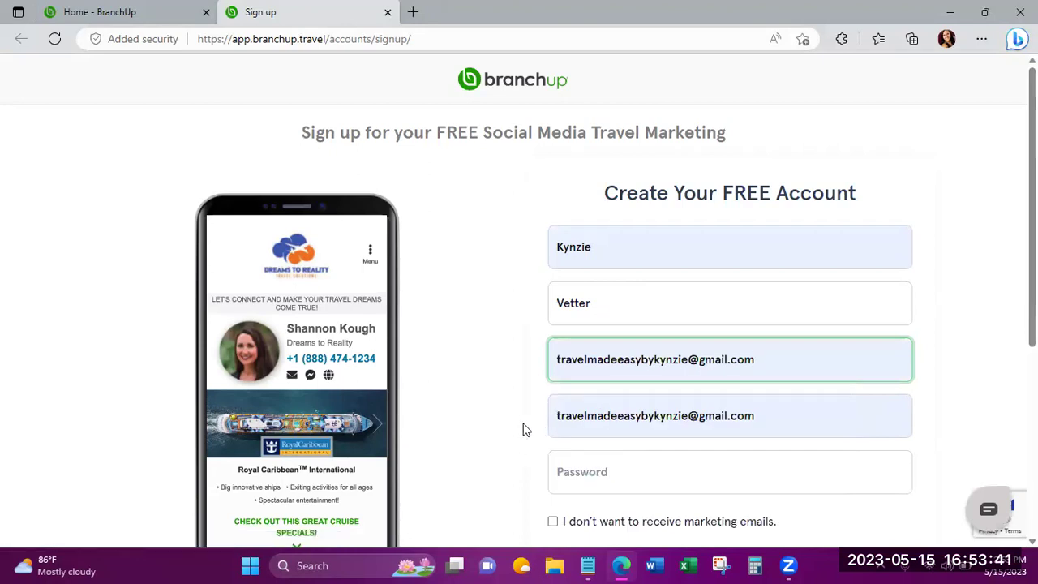
# Enter the account password and submit the sign-up form to create the account.
pyautogui.click(582, 471)
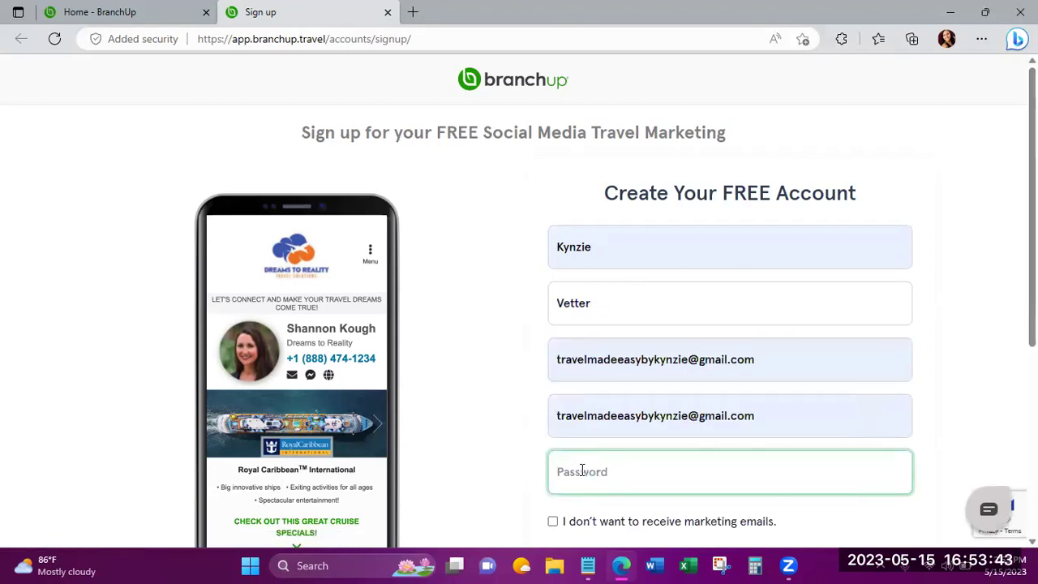
pyautogui.write('•••••••••••')
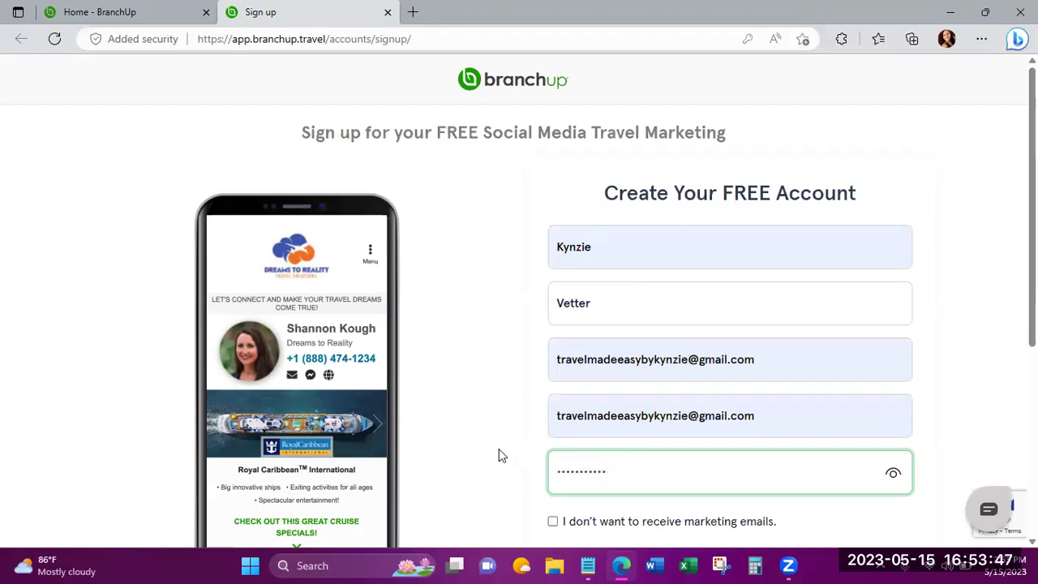
pyautogui.click(497, 446)
pyautogui.scroll(-2, 497, 447)
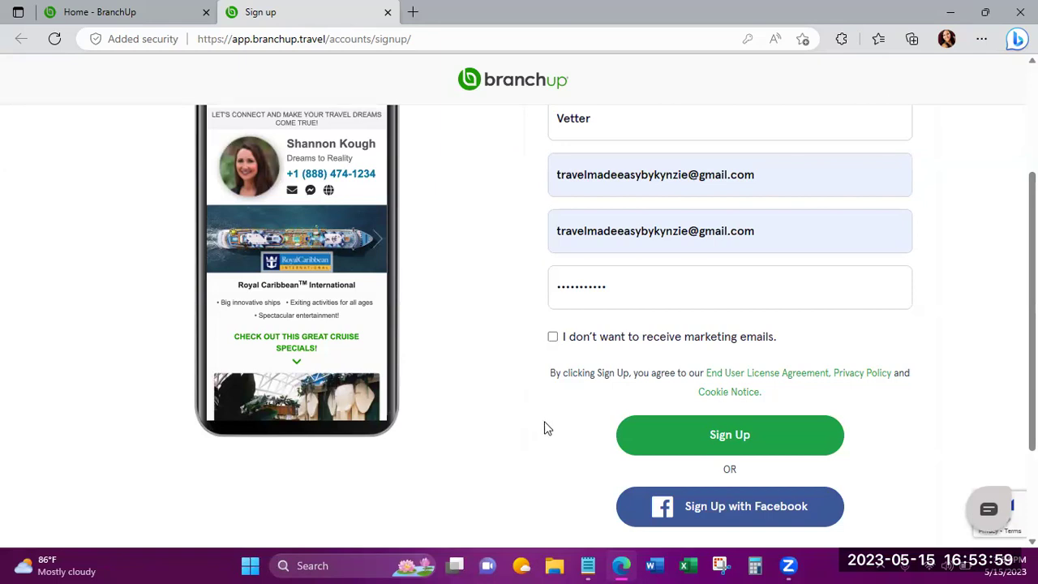
pyautogui.click(665, 437)
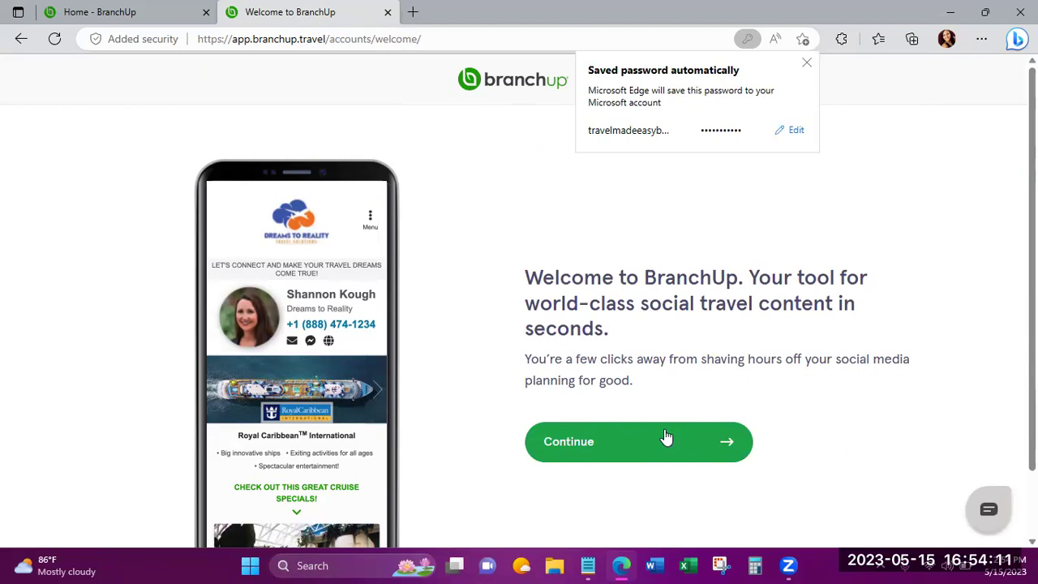
# Start profile setup with business type Home based Agent and Seller of Travel License Not required.
pyautogui.click(610, 457)
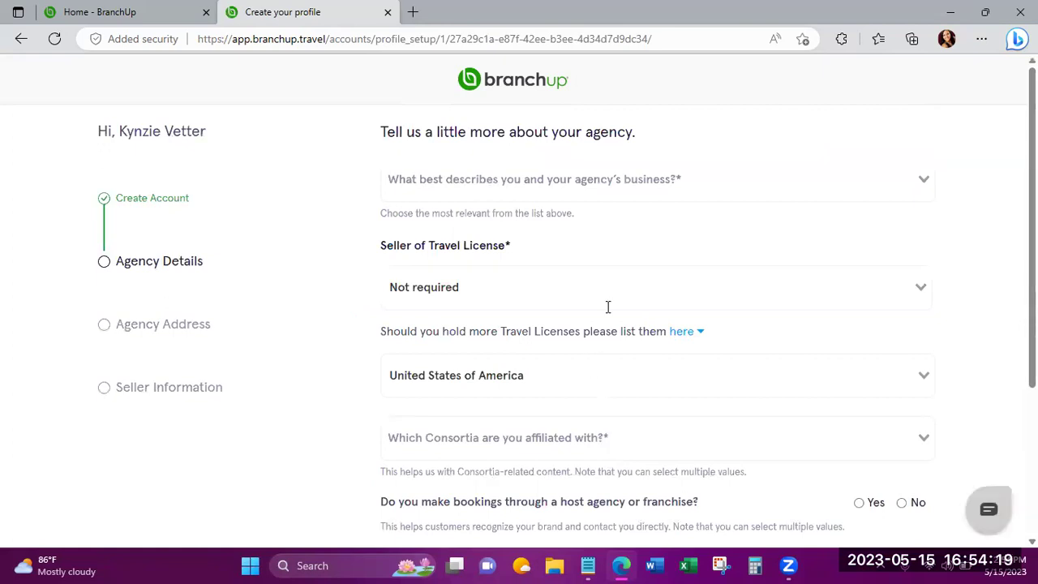
pyautogui.click(606, 185)
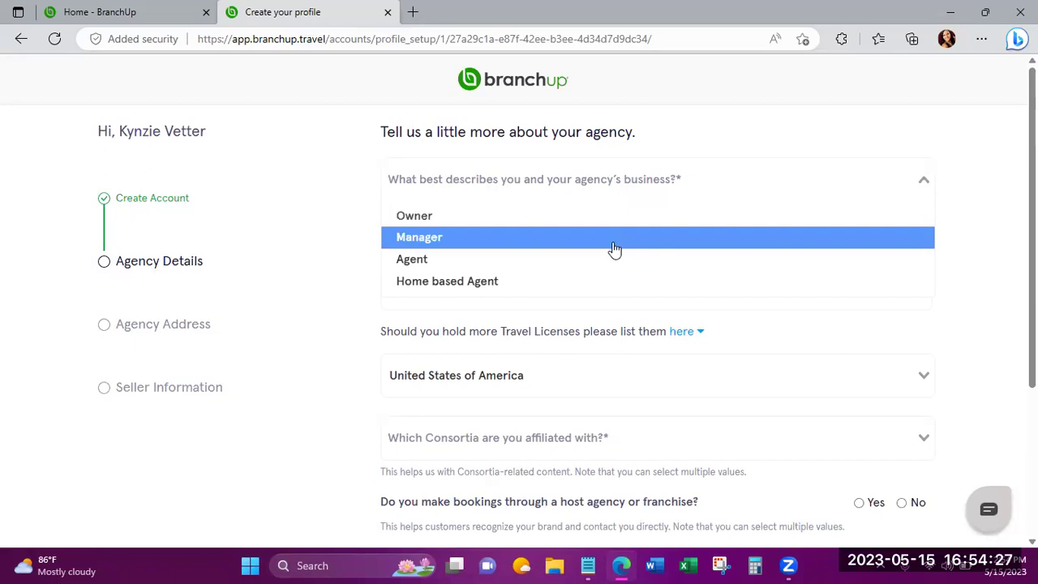
pyautogui.click(579, 283)
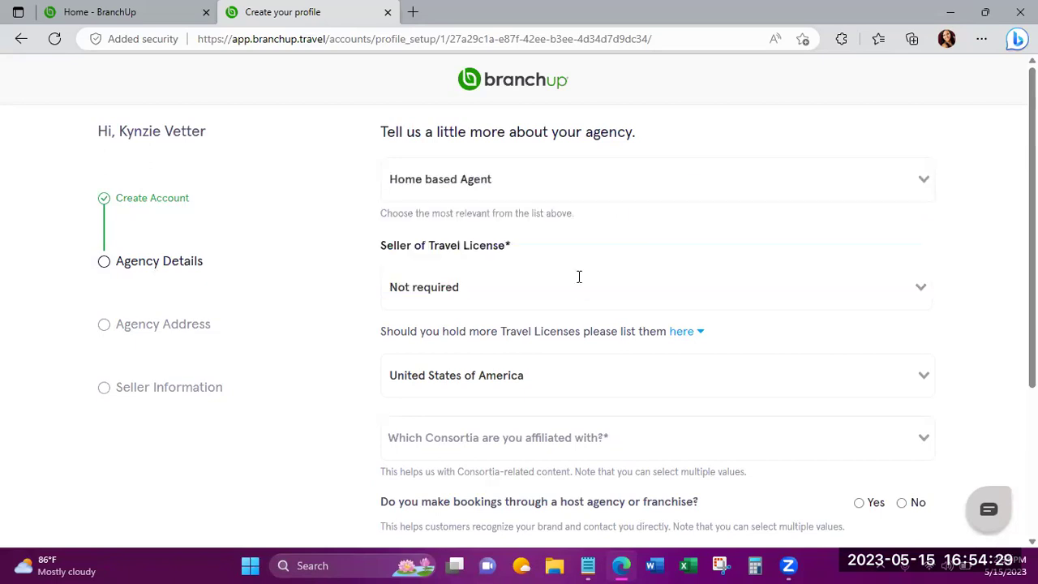
pyautogui.click(573, 292)
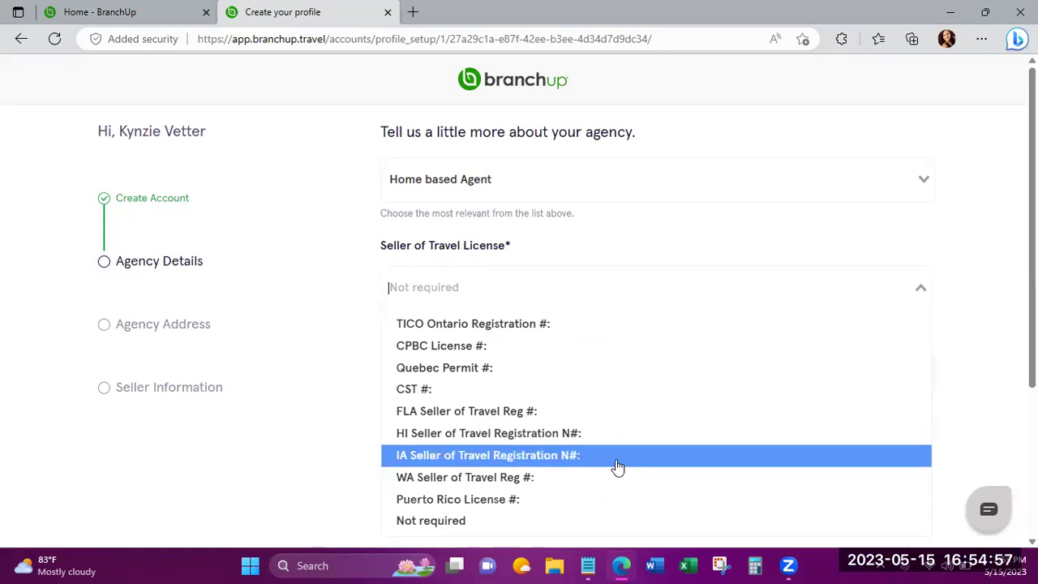
pyautogui.click(572, 520)
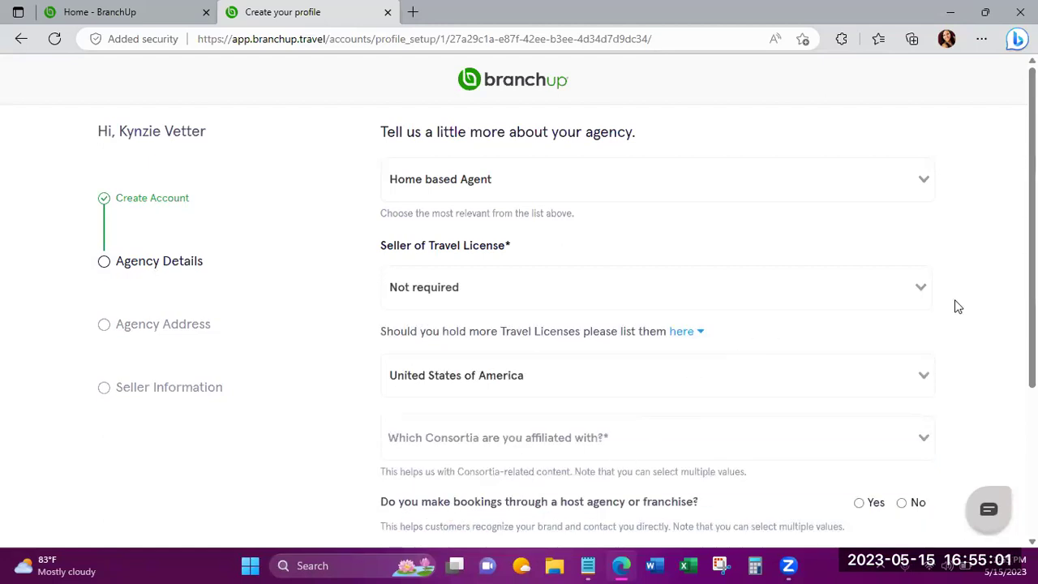
# Choose Travel Leaders Network as the agency's consortium.
pyautogui.scroll(-1, 957, 306)
pyautogui.scroll(-1, 957, 307)
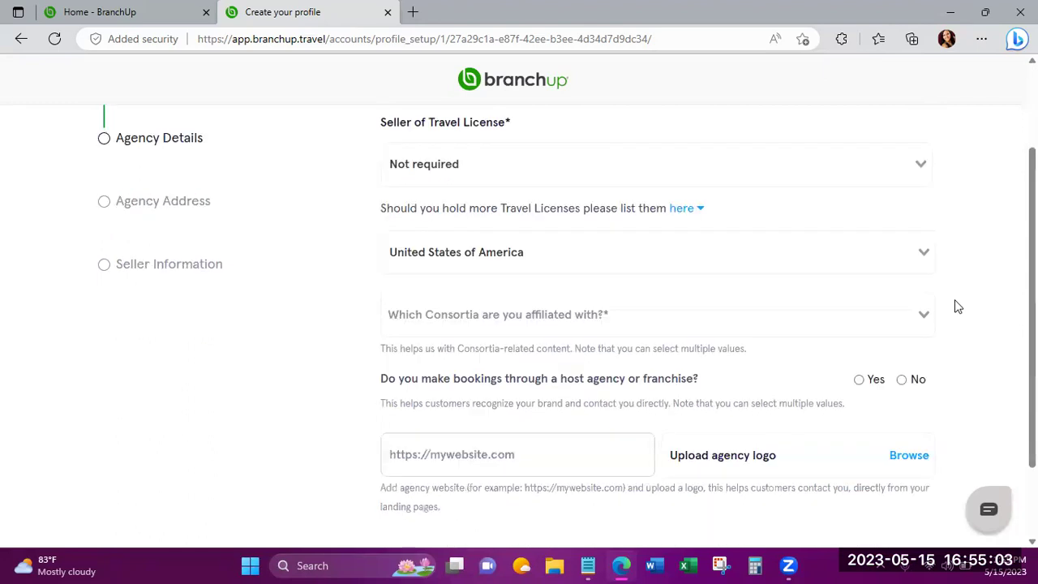
pyautogui.scroll(-1, 957, 306)
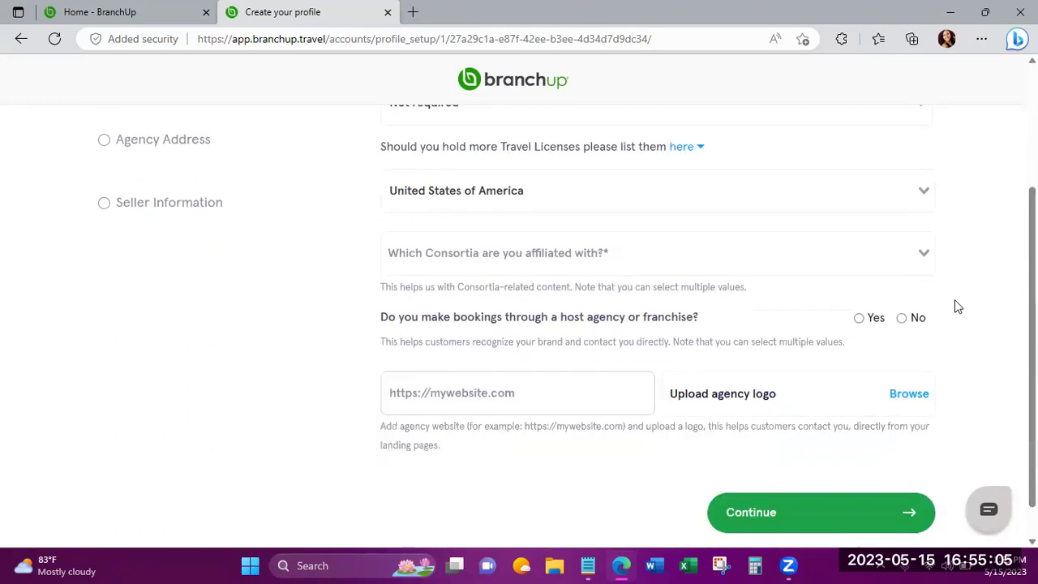
pyautogui.scroll(1, 957, 307)
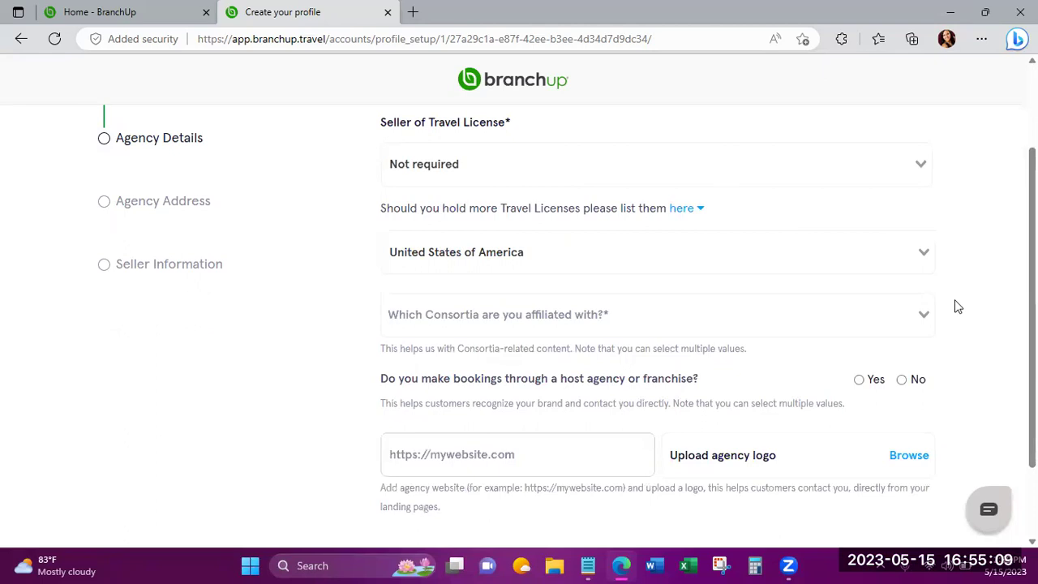
pyautogui.scroll(-1, 958, 307)
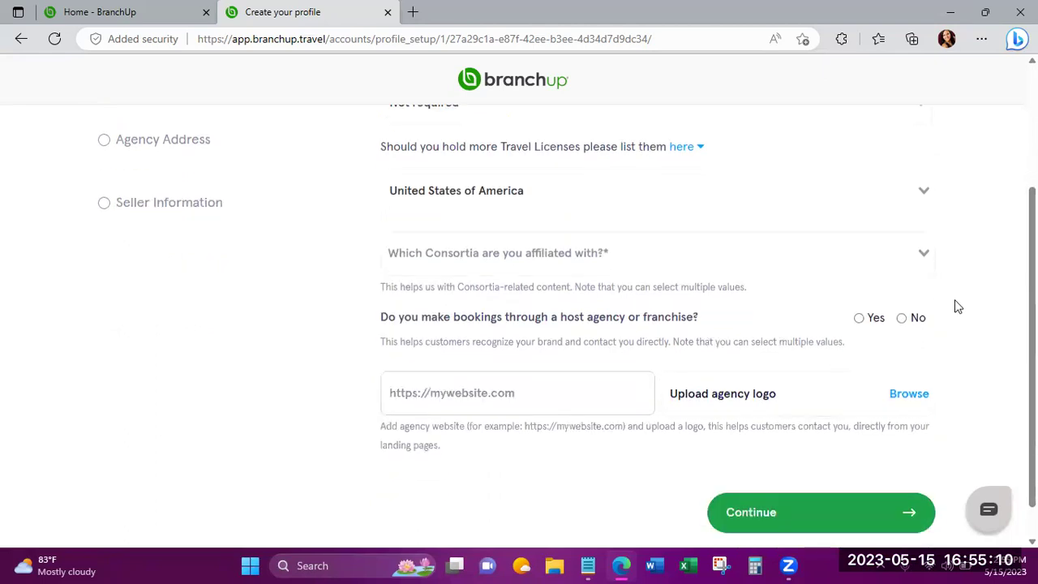
pyautogui.click(923, 256)
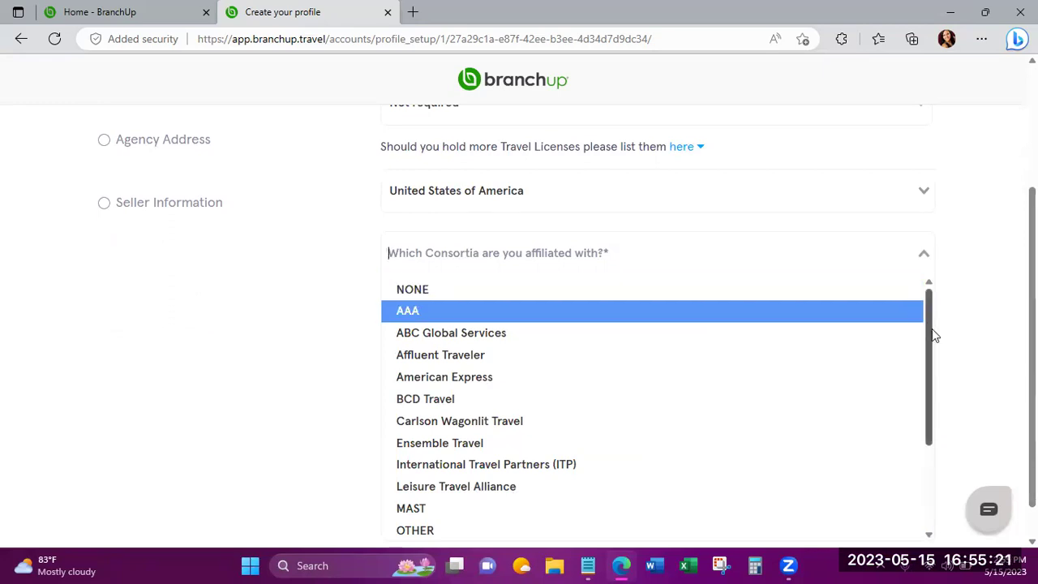
pyautogui.moveTo(929, 331); pyautogui.dragTo(923, 421)
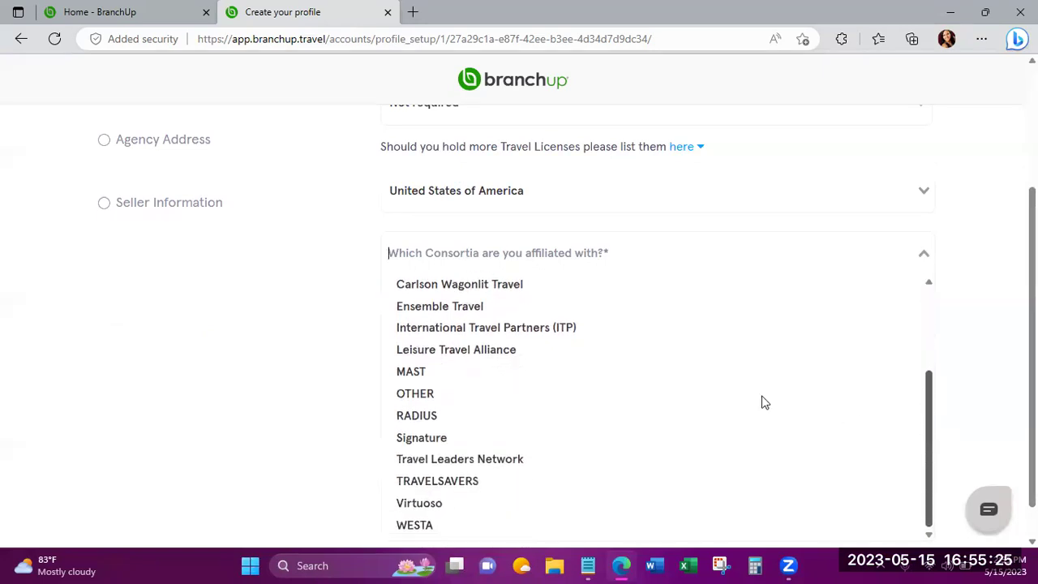
pyautogui.click(556, 461)
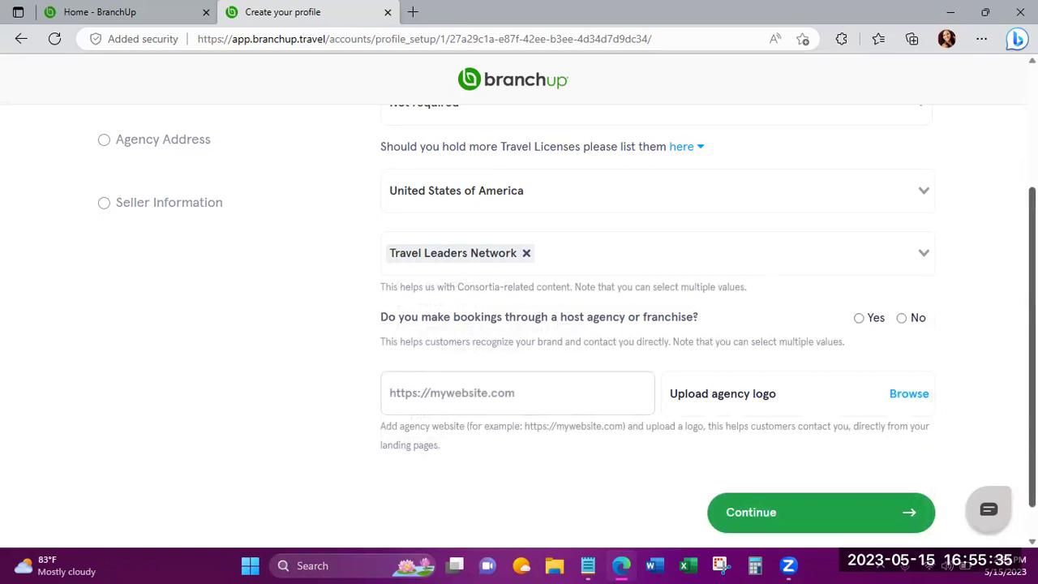
# Answer Yes to using a host agency and select Archer Travel Group.
pyautogui.scroll(-1, 567, 339)
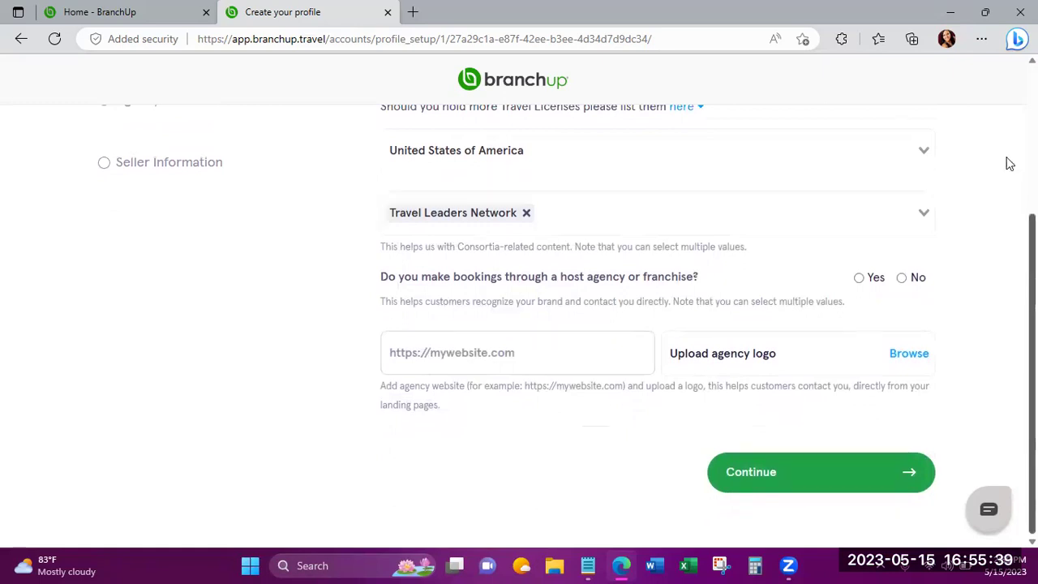
pyautogui.click(860, 279)
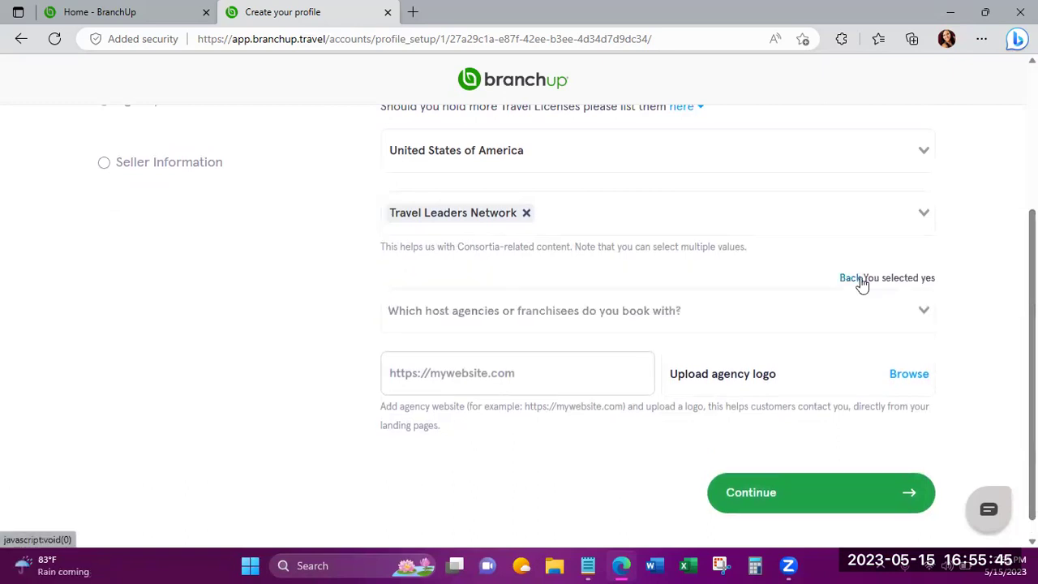
pyautogui.click(925, 313)
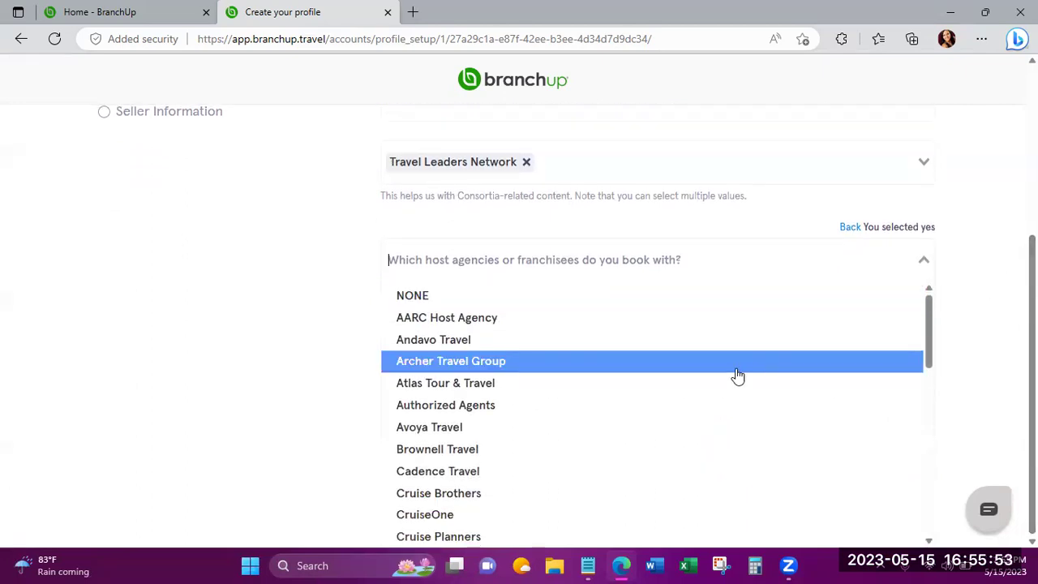
pyautogui.click(668, 361)
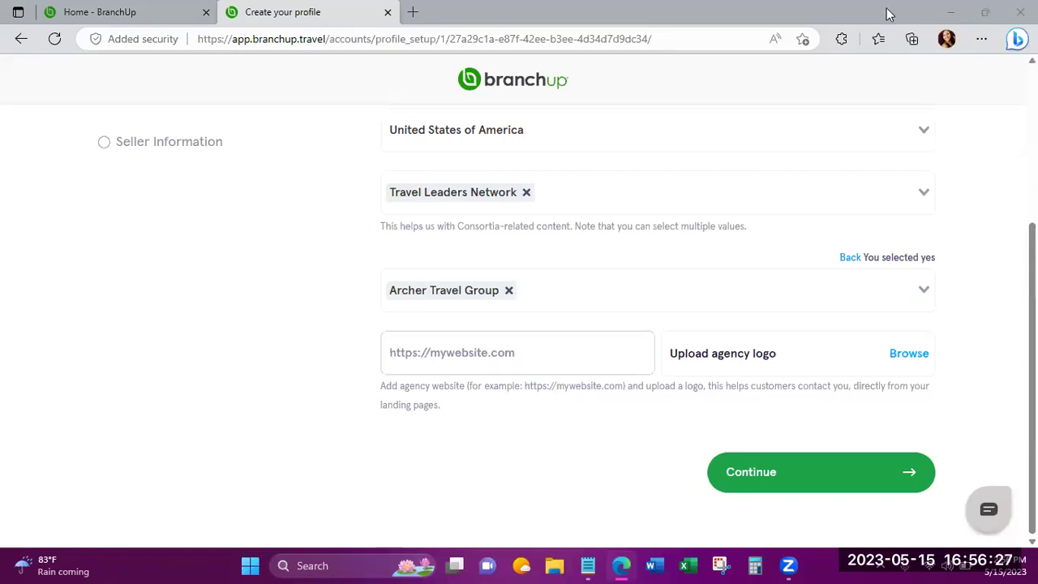
# Open a new Edge window, copy the Evolution Travel agent page's address, and return to the BranchUp profile tab.
pyautogui.click(892, 15)
pyautogui.click(622, 565)
pyautogui.rightClick(622, 565)
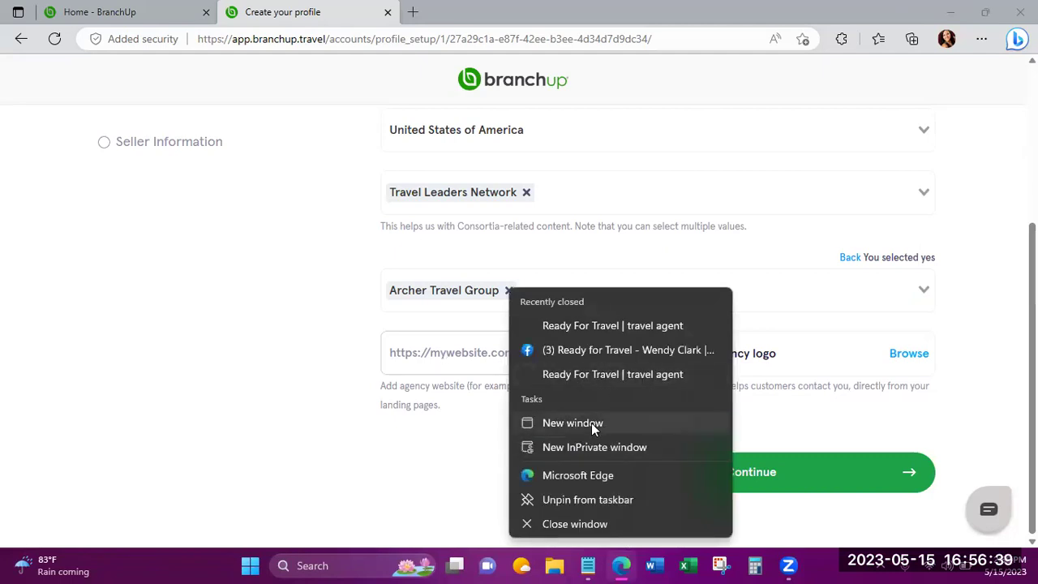
pyautogui.click(591, 423)
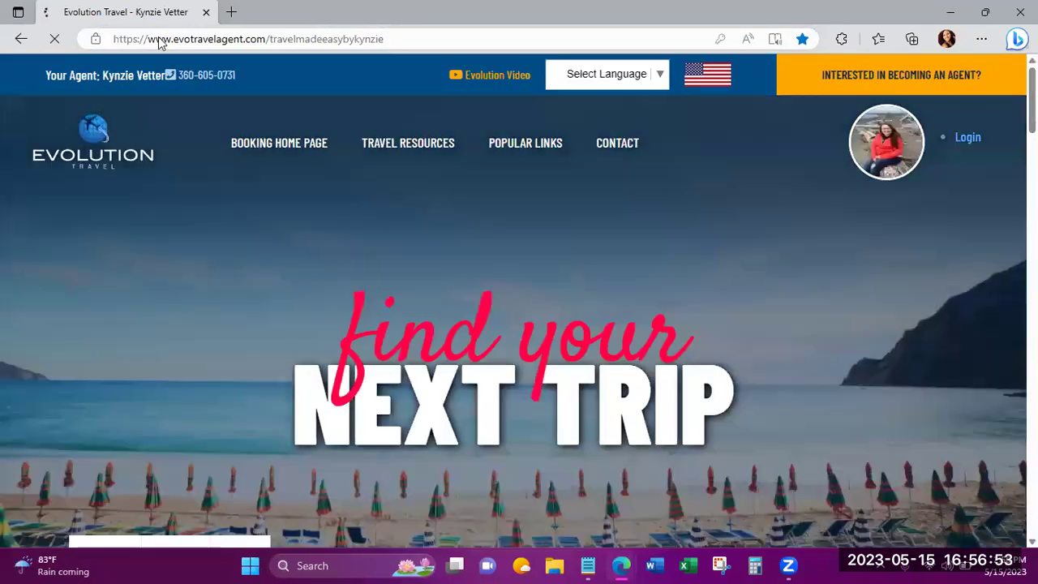
pyautogui.click(160, 39)
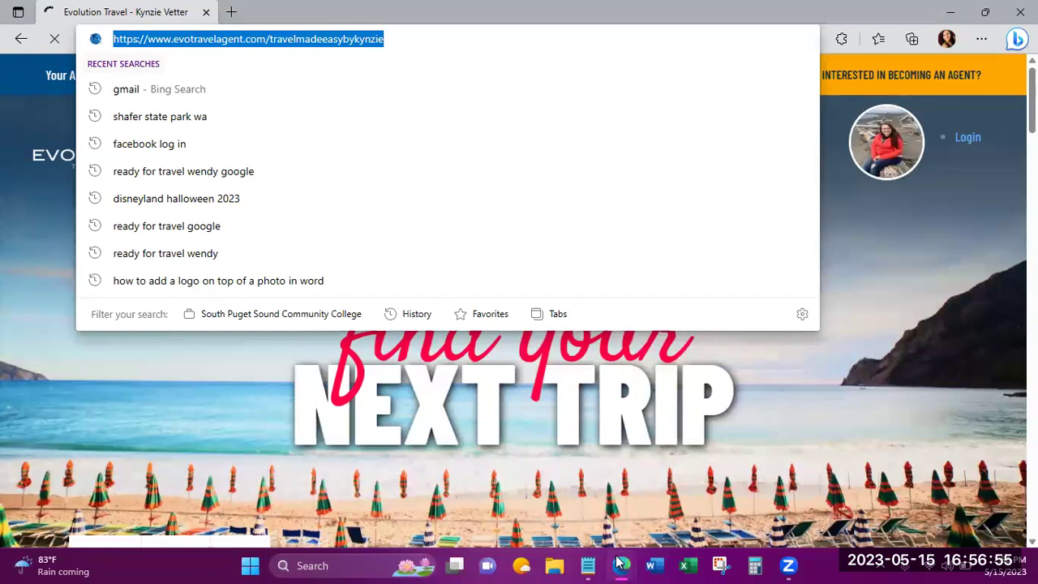
pyautogui.moveTo(621, 563)
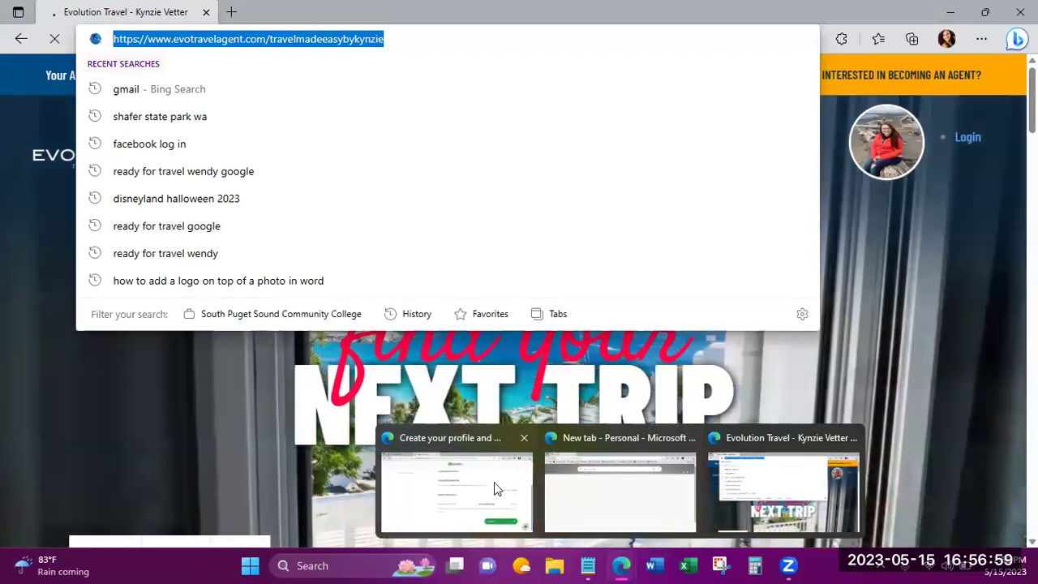
pyautogui.click(495, 487)
# Paste the Evolution Travel address into the agency website field and continue to Agency Address.
pyautogui.click(499, 353)
pyautogui.hotkey('ctrl', 'v')
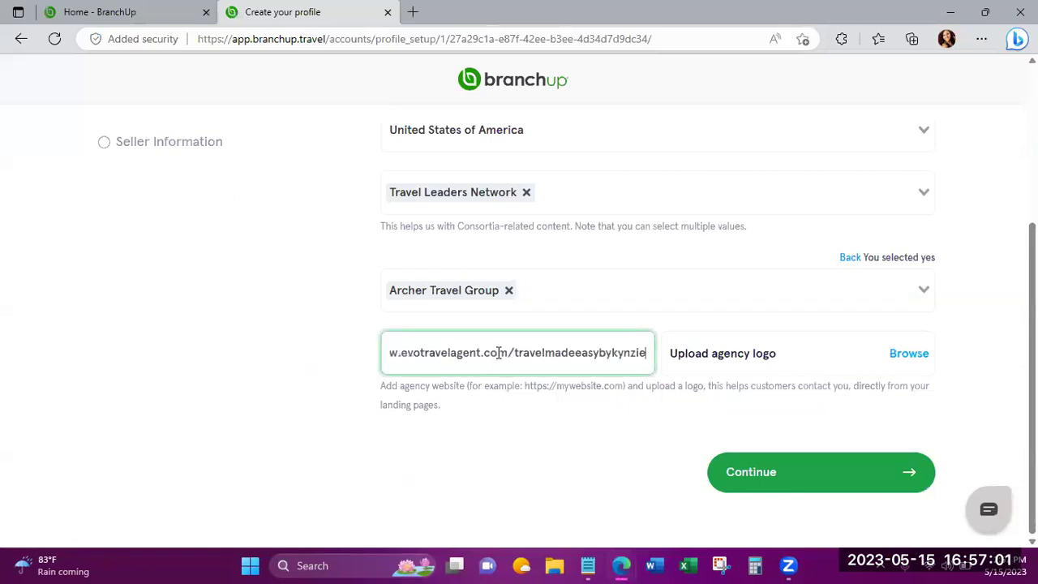
pyautogui.click(594, 479)
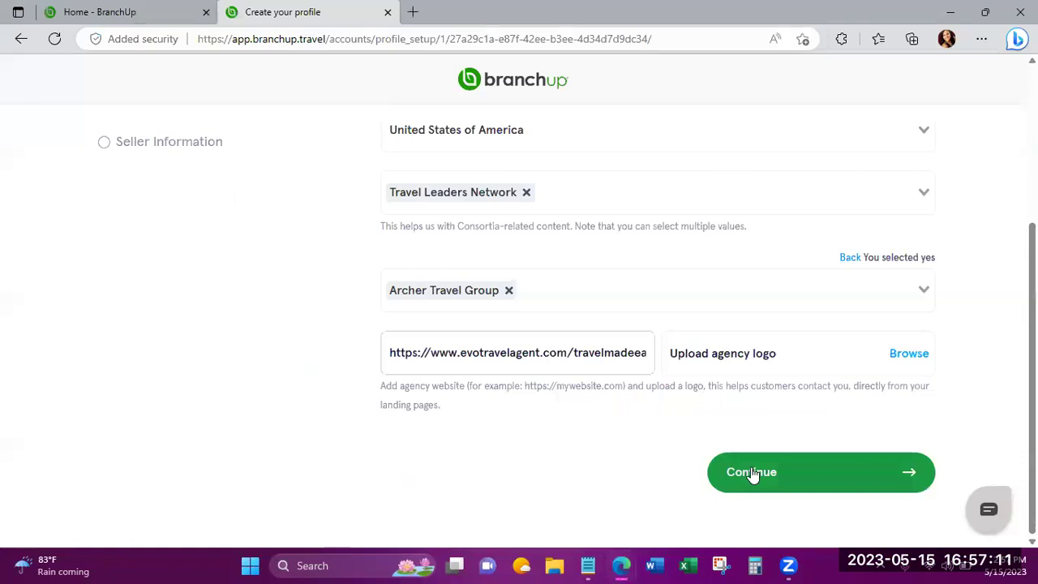
pyautogui.click(751, 472)
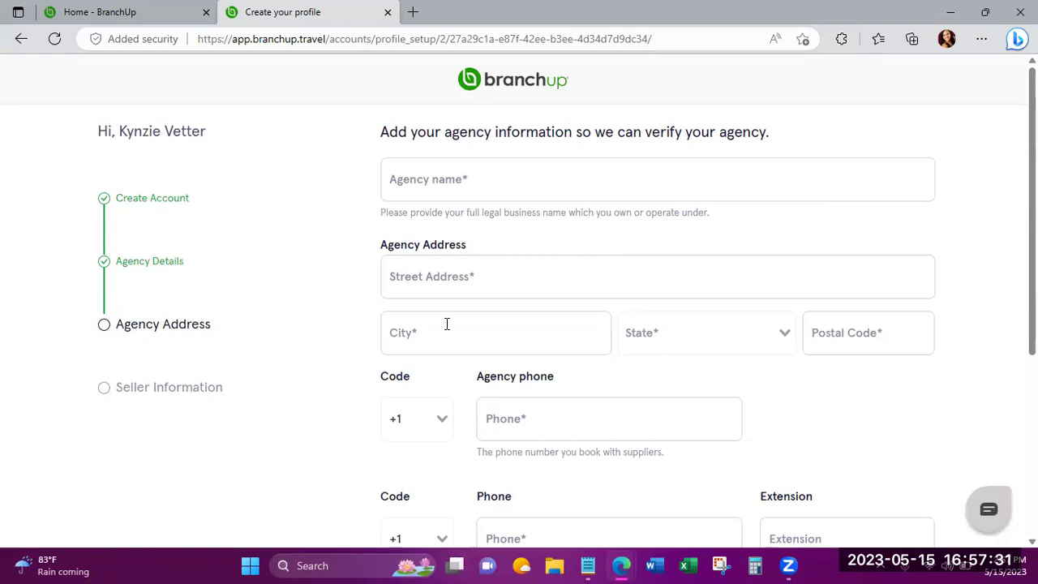
# Enter Archer Travel Services as the agency name, then switch to File Explorer.
pyautogui.click(420, 183)
pyautogui.write('Archer Travel Services')
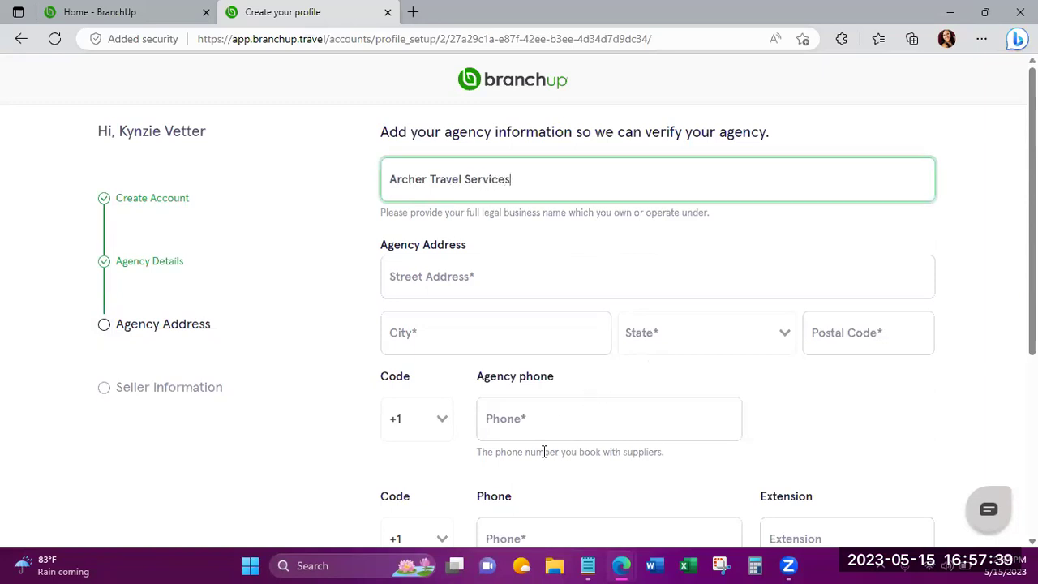
pyautogui.click(556, 566)
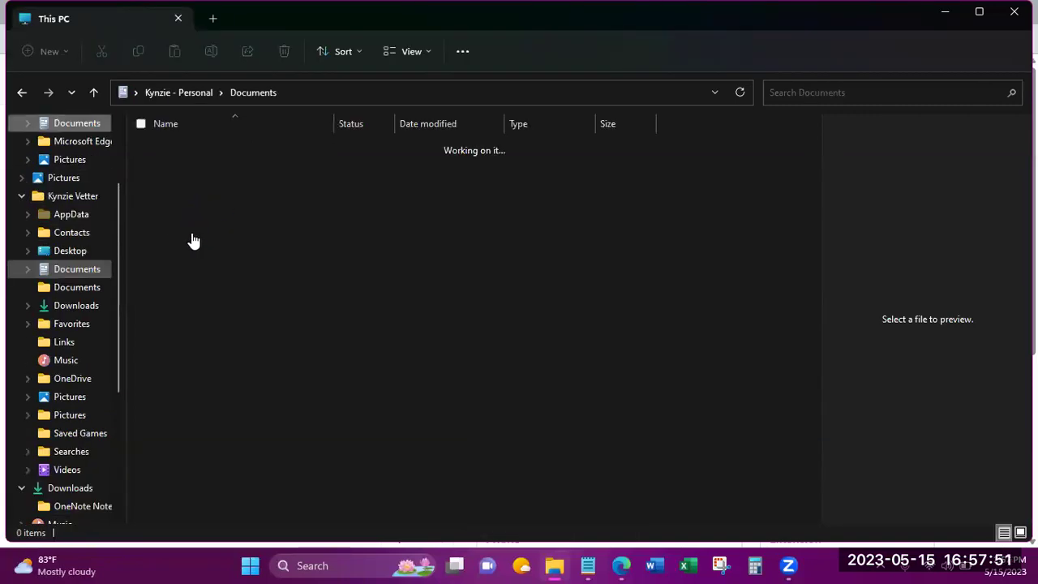
# Open the TRAVEL folder in Documents and select INFO FOR VENDORS.pdf.
pyautogui.click(185, 274)
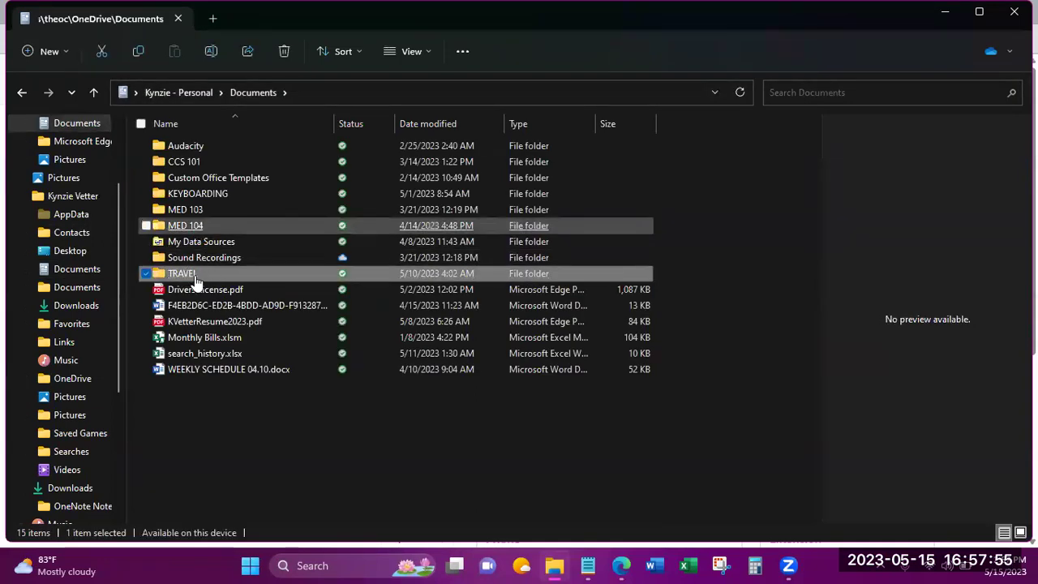
pyautogui.doubleClick(194, 275)
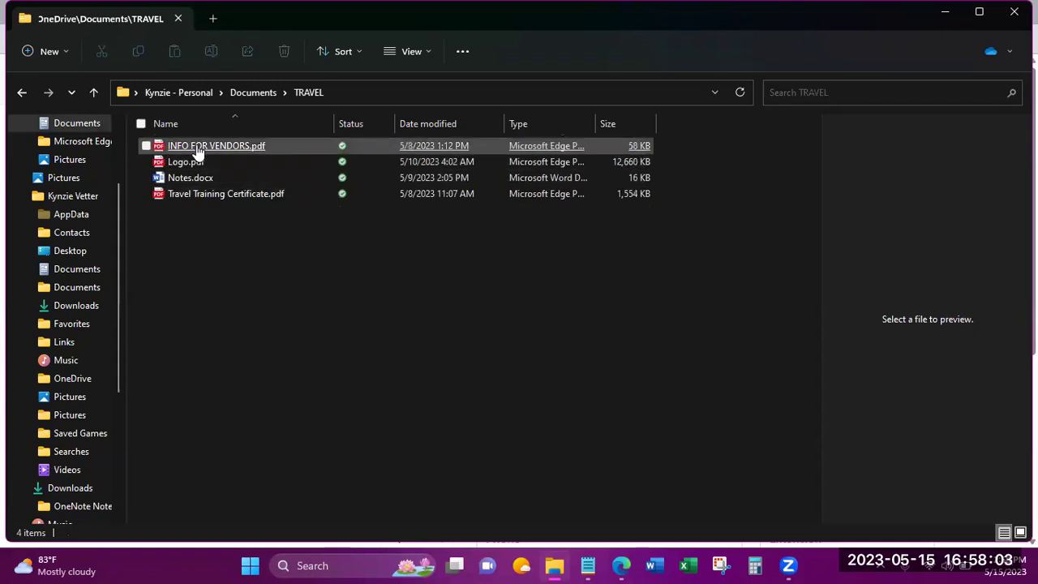
pyautogui.click(198, 151)
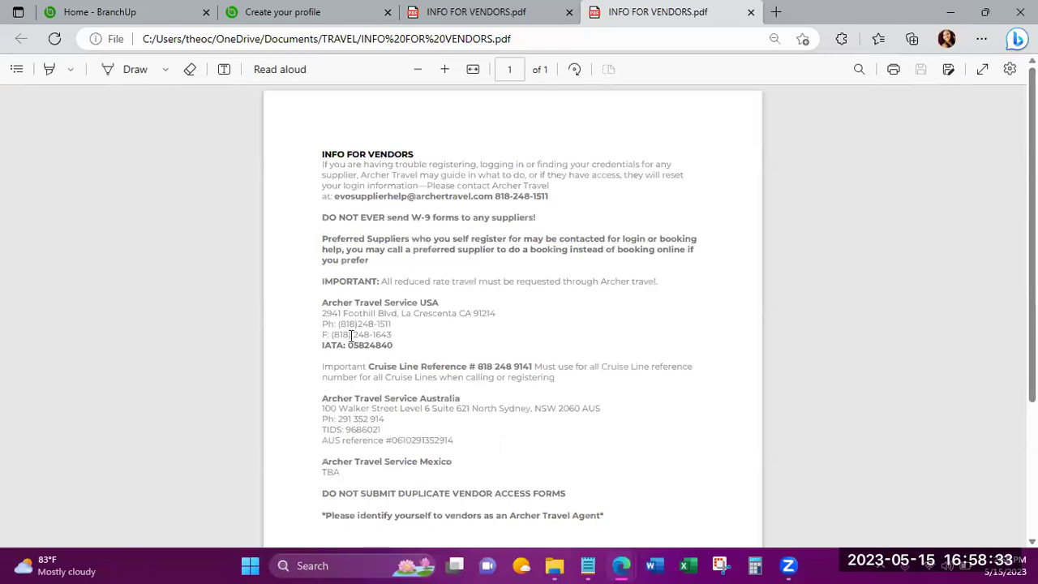
# Copy the Archer Travel street address from the vendor PDF into Street Address, then give the PDF its own window.
pyautogui.moveTo(323, 313); pyautogui.dragTo(396, 313)
pyautogui.hotkey('ctrl', 'c')
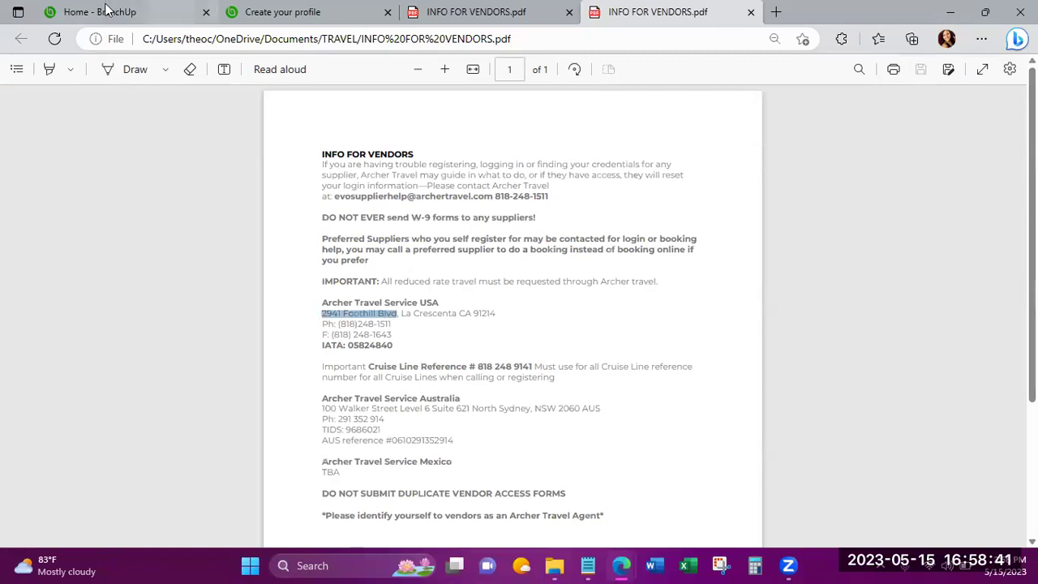
pyautogui.click(105, 11)
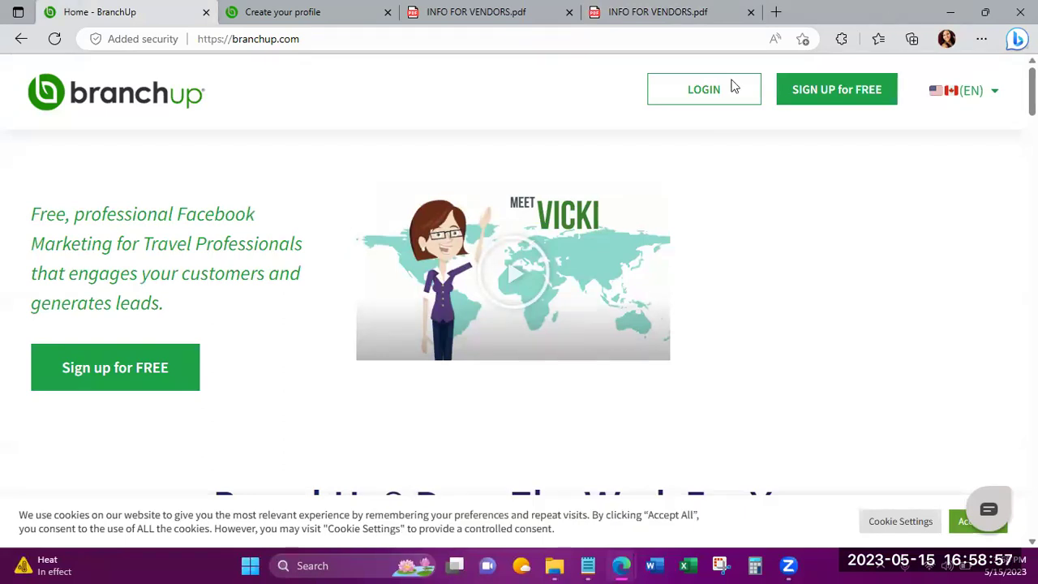
pyautogui.press('super+Down')
pyautogui.click(659, 75)
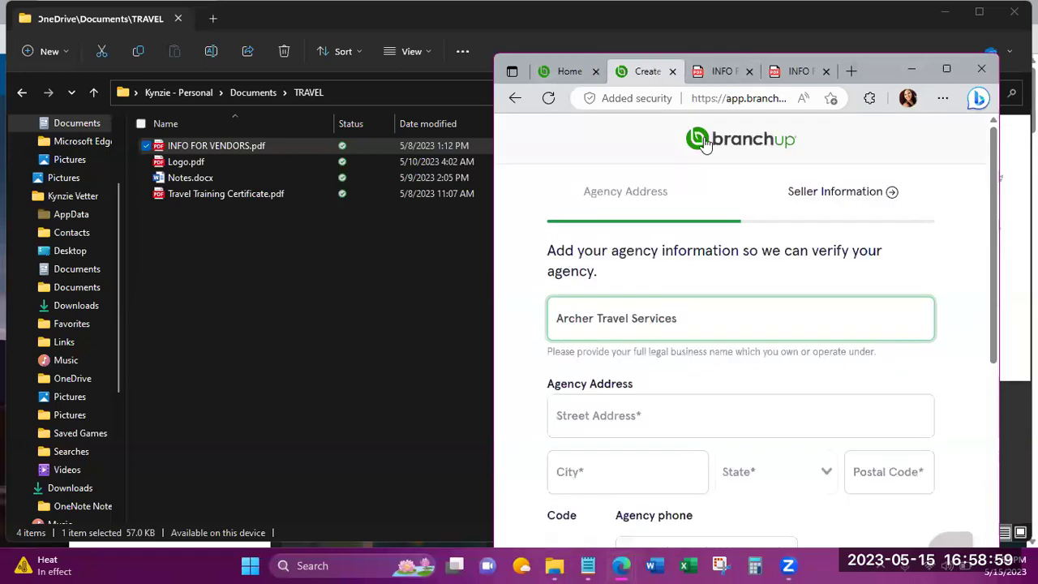
pyautogui.click(611, 403)
pyautogui.hotkey('ctrl', 'v')
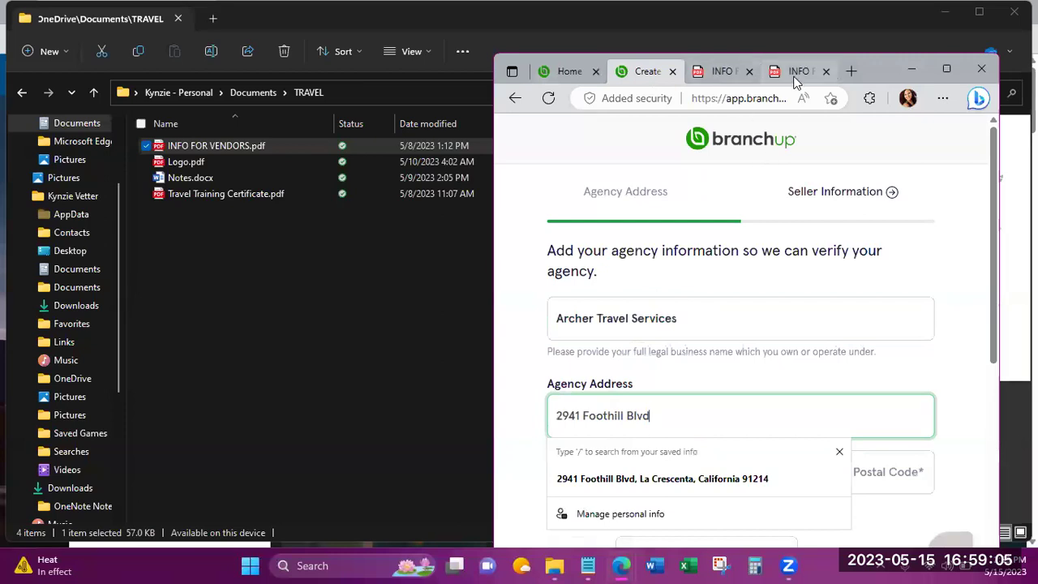
pyautogui.moveTo(796, 80); pyautogui.dragTo(520, 98)
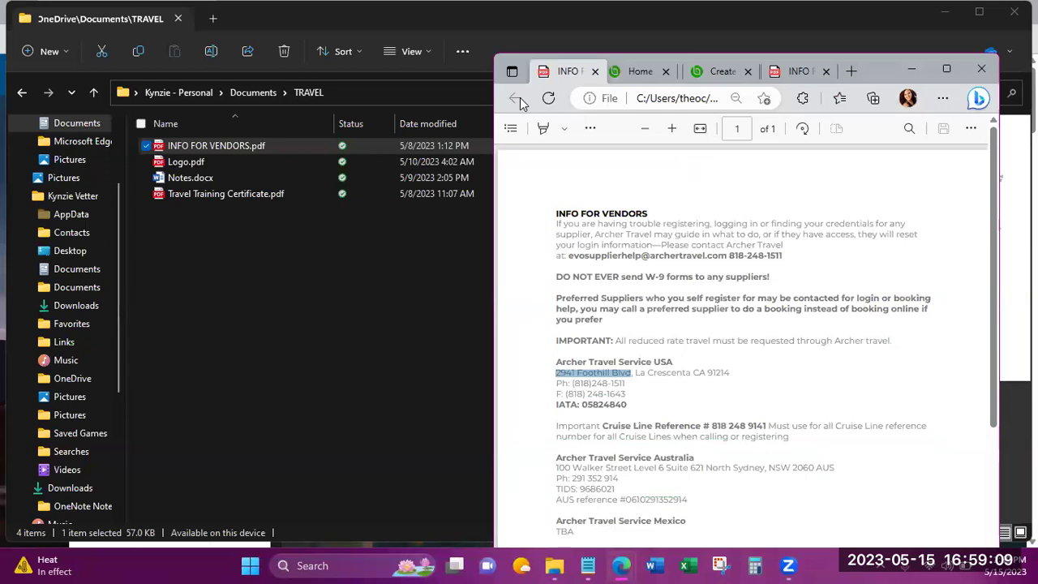
pyautogui.moveTo(520, 98); pyautogui.dragTo(4, 122)
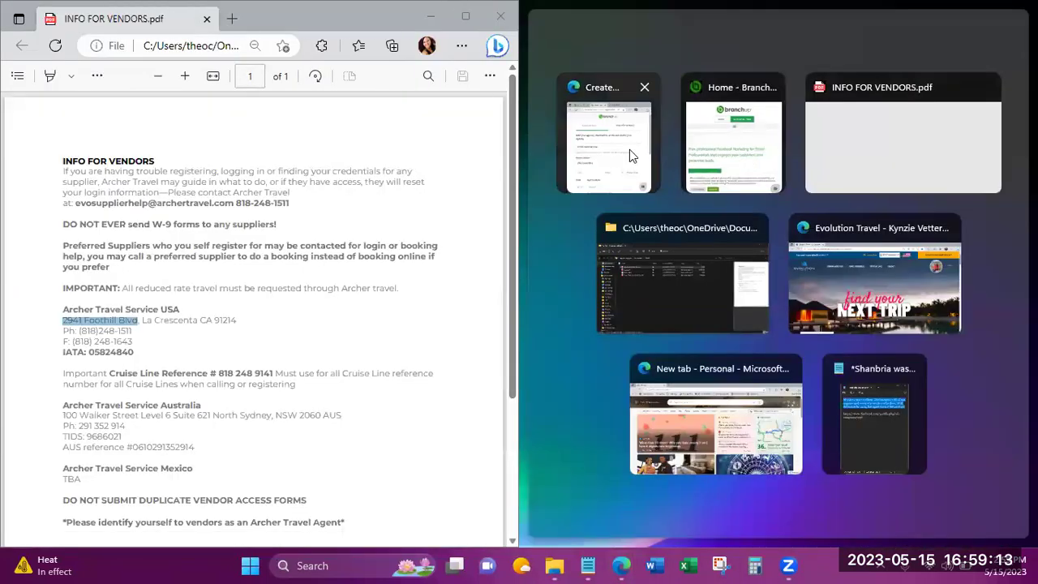
# Snap the form beside the PDF, fill the city from autofill, and choose California as state.
pyautogui.click(630, 150)
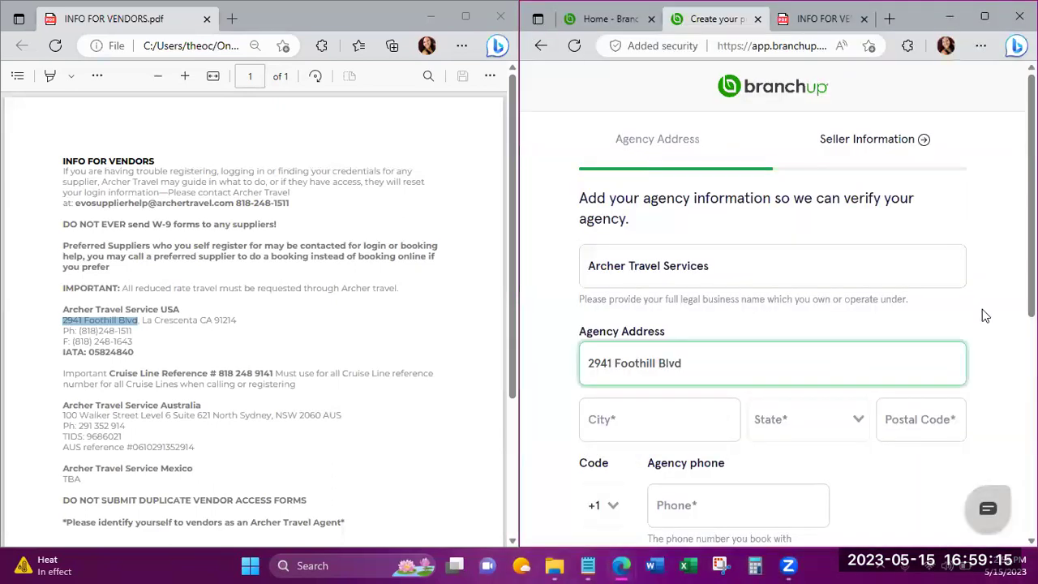
pyautogui.click(652, 420)
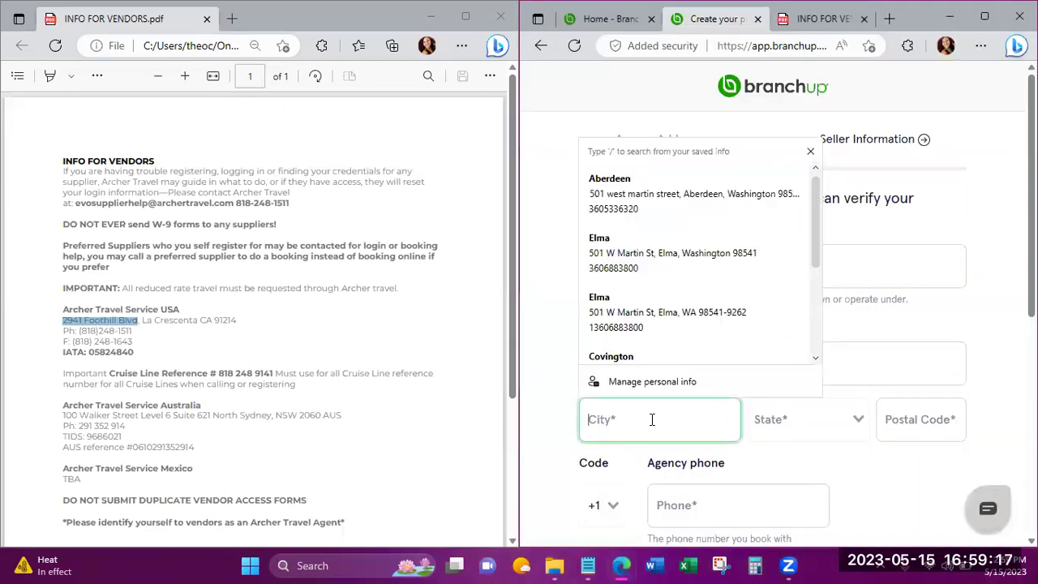
pyautogui.write('La')
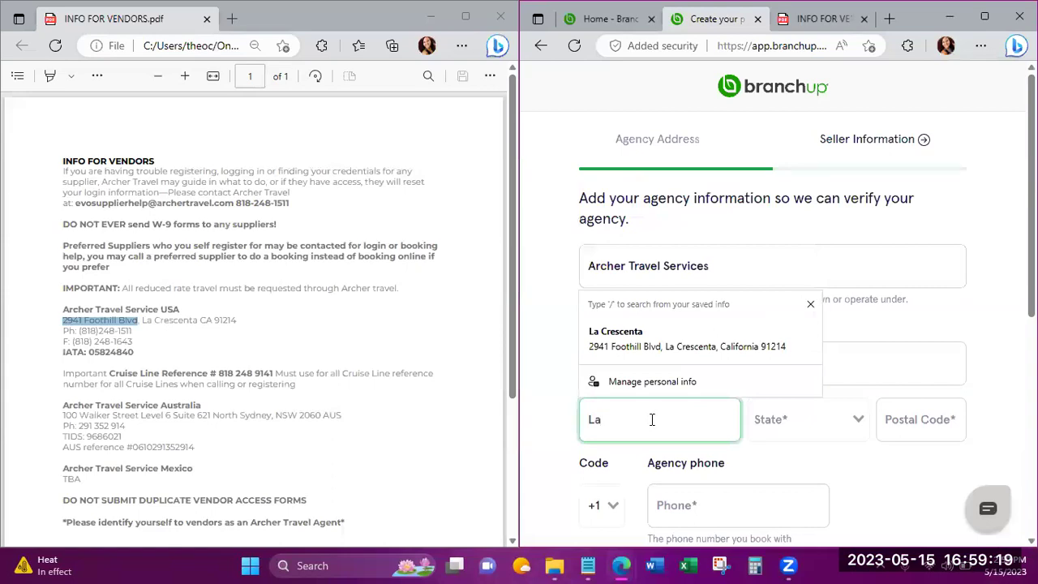
pyautogui.click(651, 354)
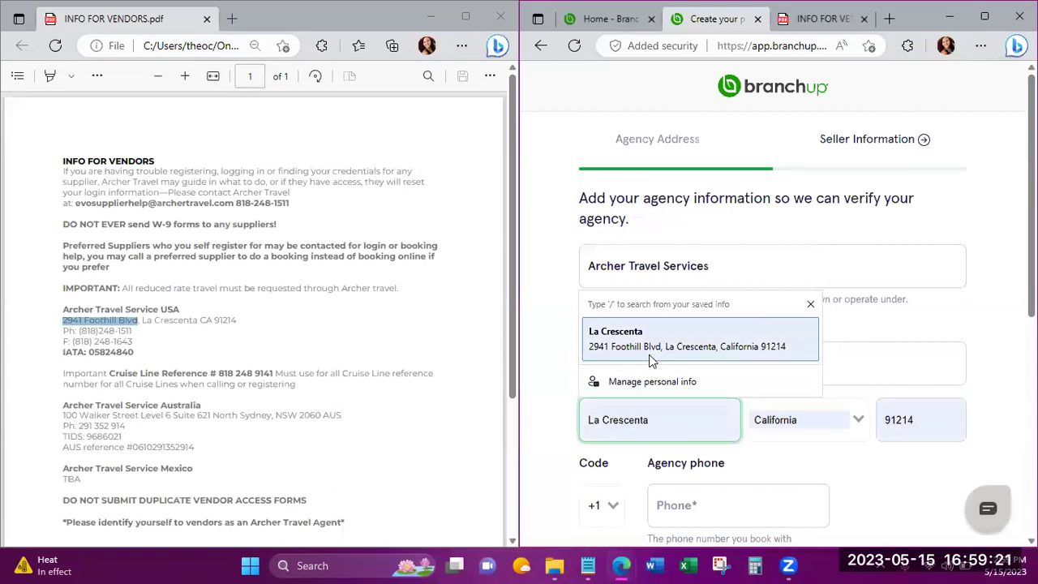
pyautogui.click(546, 388)
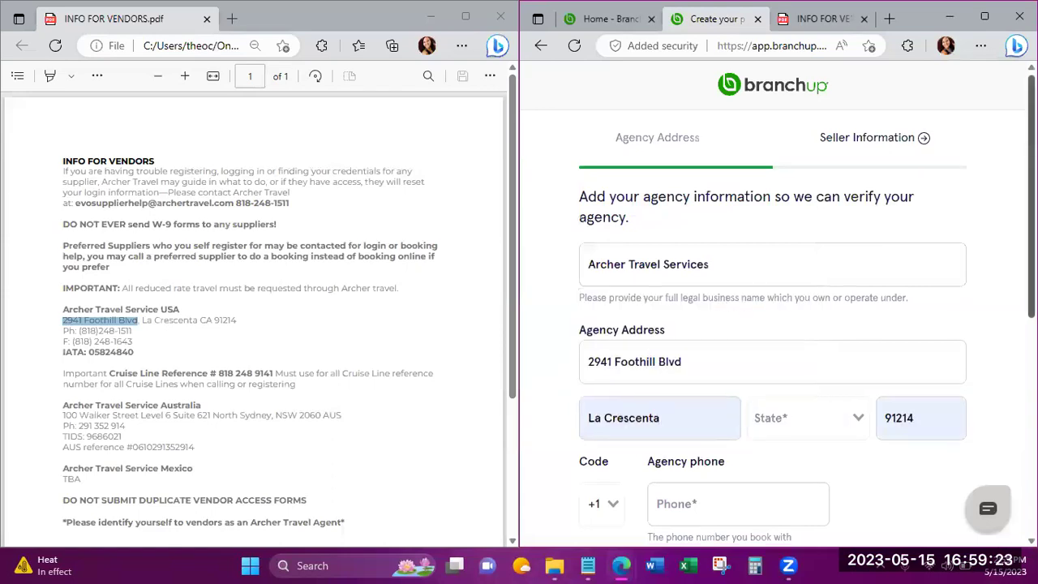
pyautogui.scroll(-1, 852, 357)
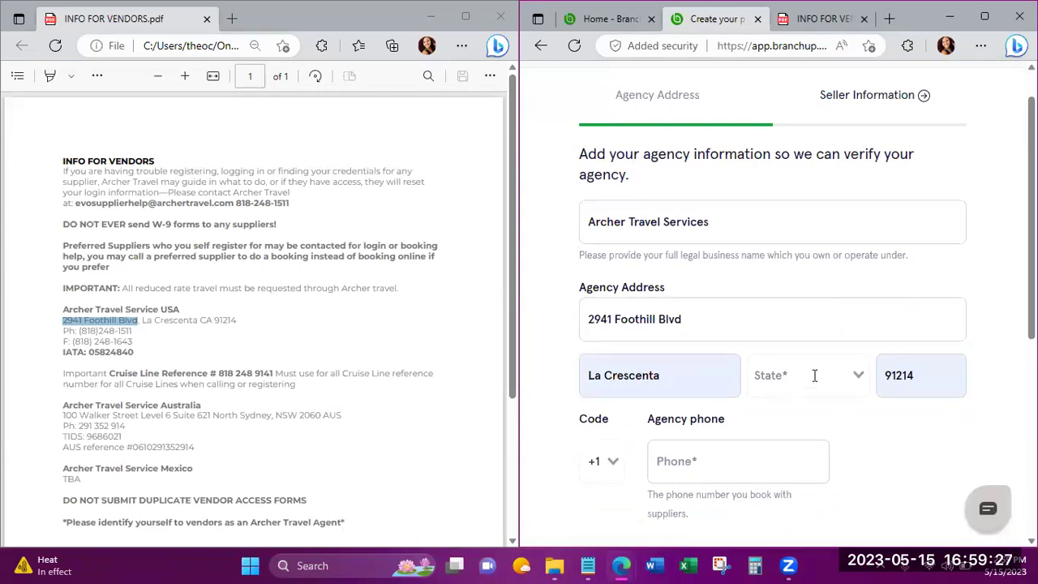
pyautogui.click(816, 374)
pyautogui.write('c')
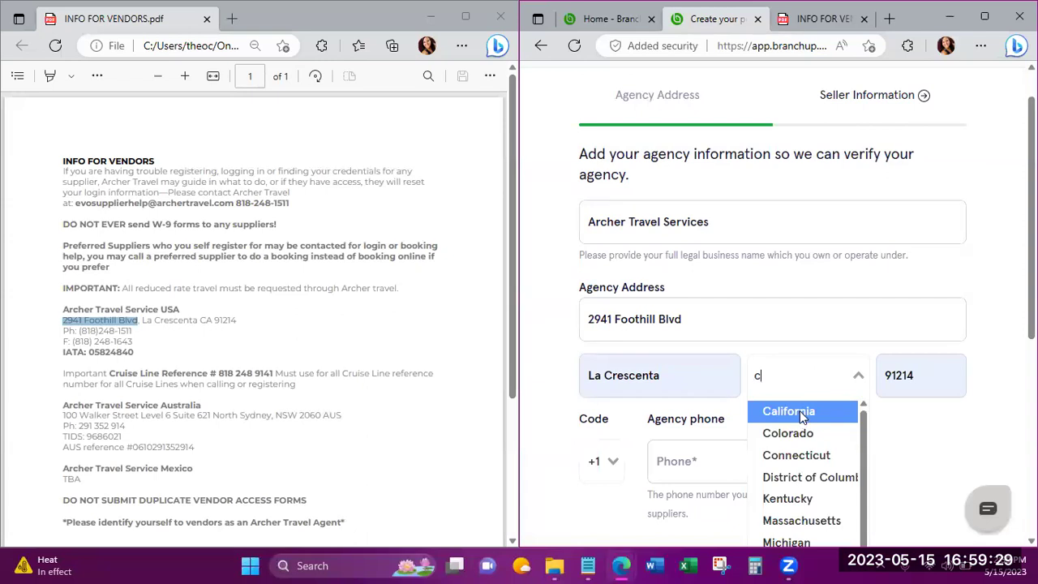
pyautogui.click(789, 411)
# Enter the agency phone number listed in the vendor PDF.
pyautogui.click(720, 455)
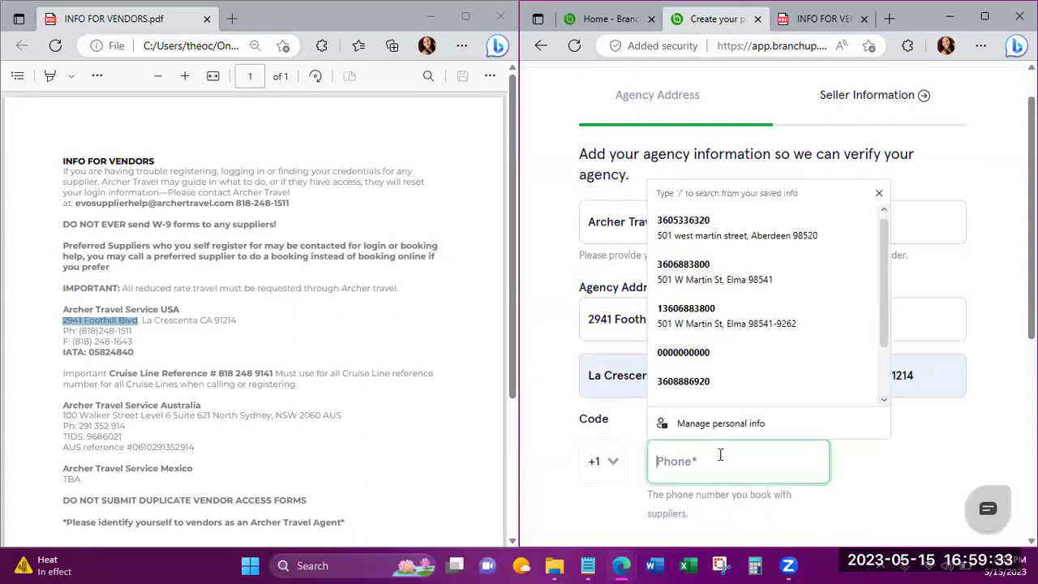
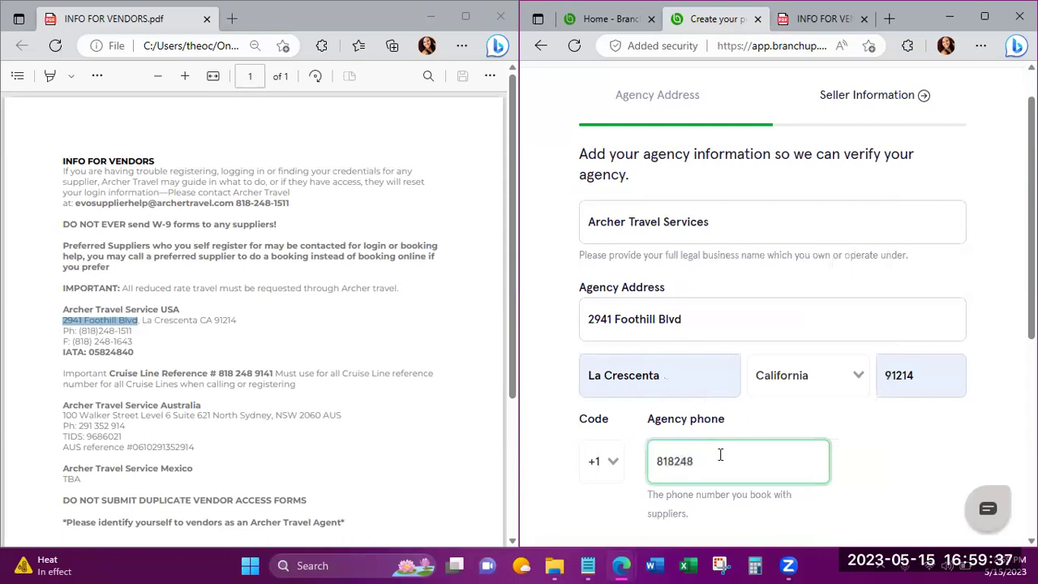
pyautogui.scroll(-2, 779, 308)
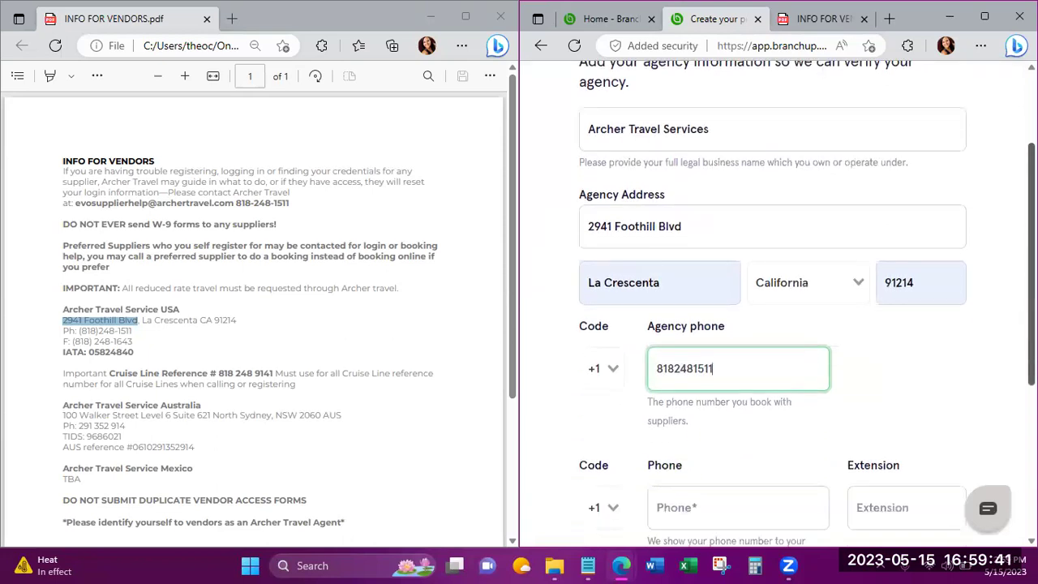
pyautogui.scroll(-2, 779, 308)
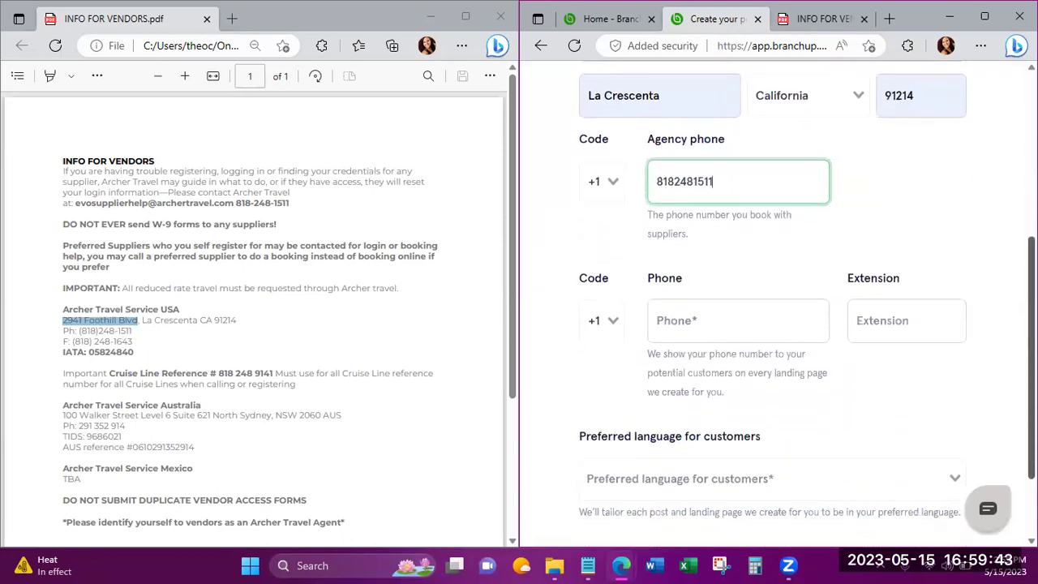
pyautogui.scroll(-1, 779, 308)
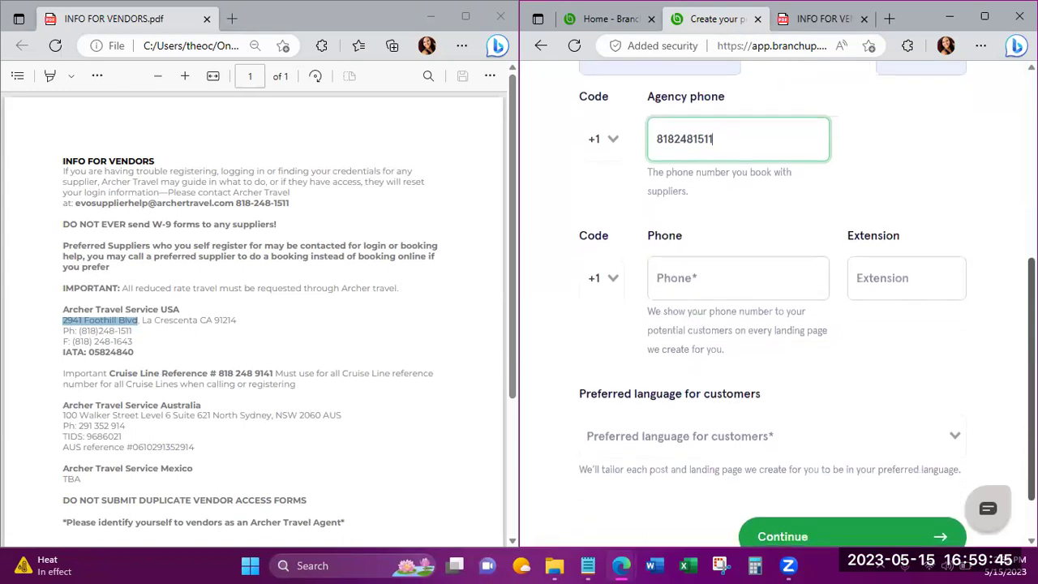
# Enter the personal contact phone number, leaving the extension blank.
pyautogui.click(909, 339)
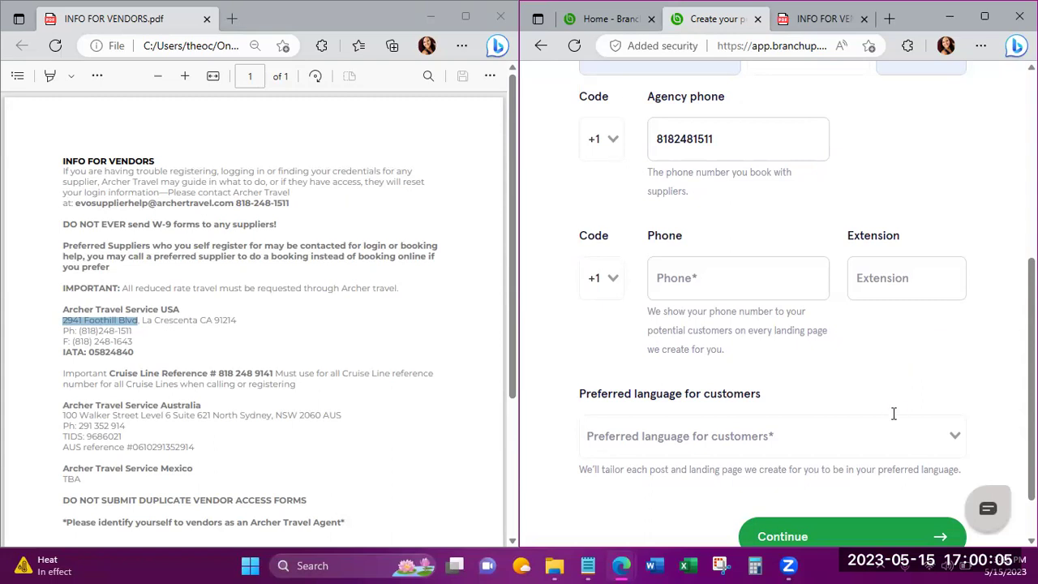
pyautogui.click(694, 280)
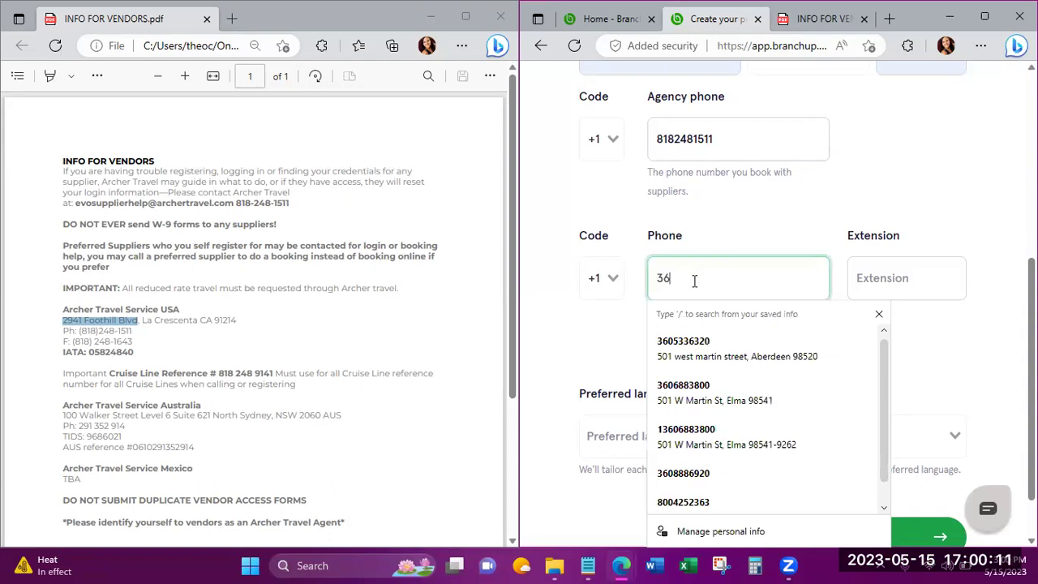
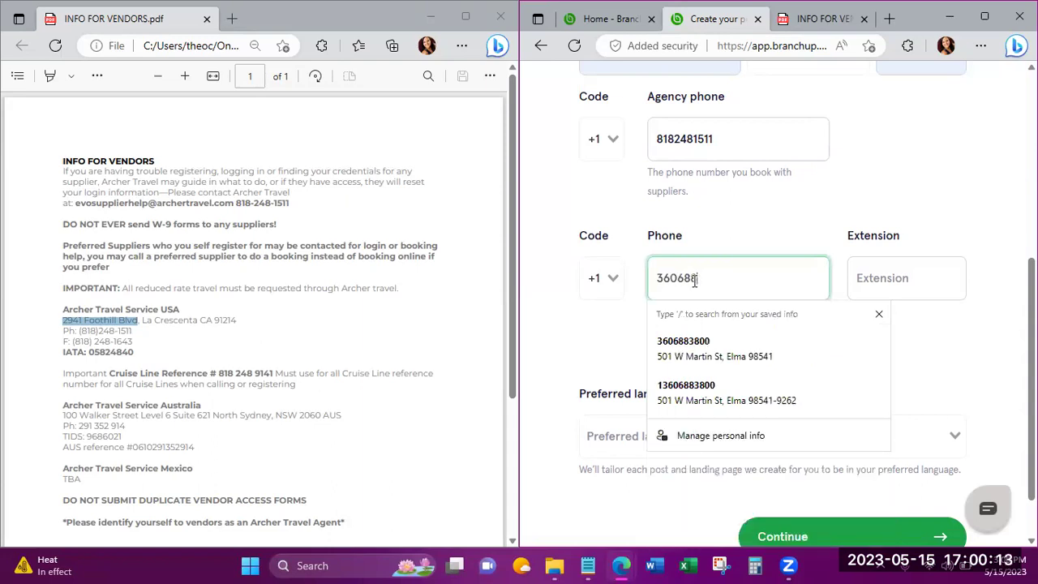
pyautogui.press('Tab')
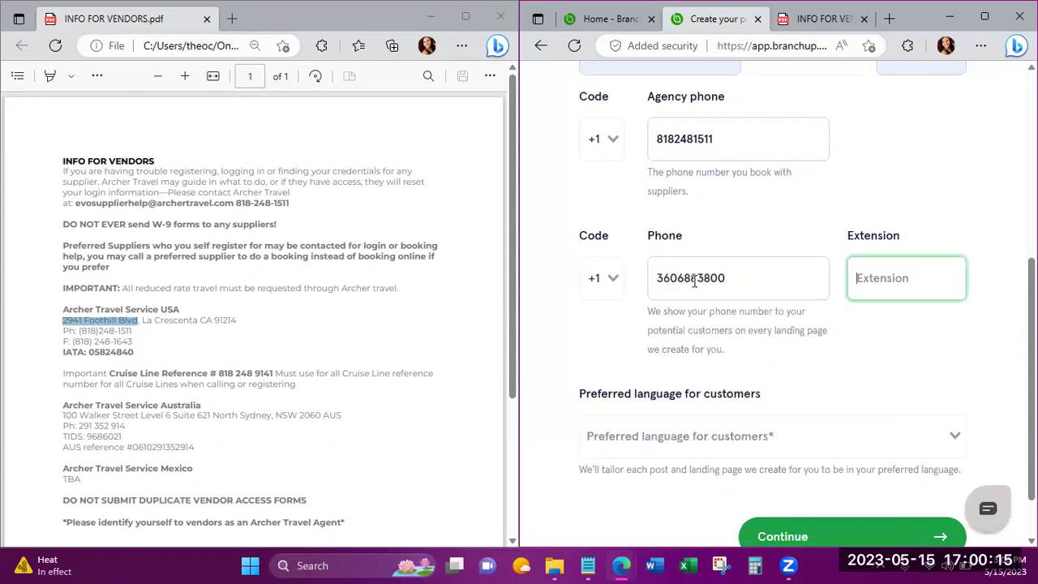
pyautogui.click(959, 322)
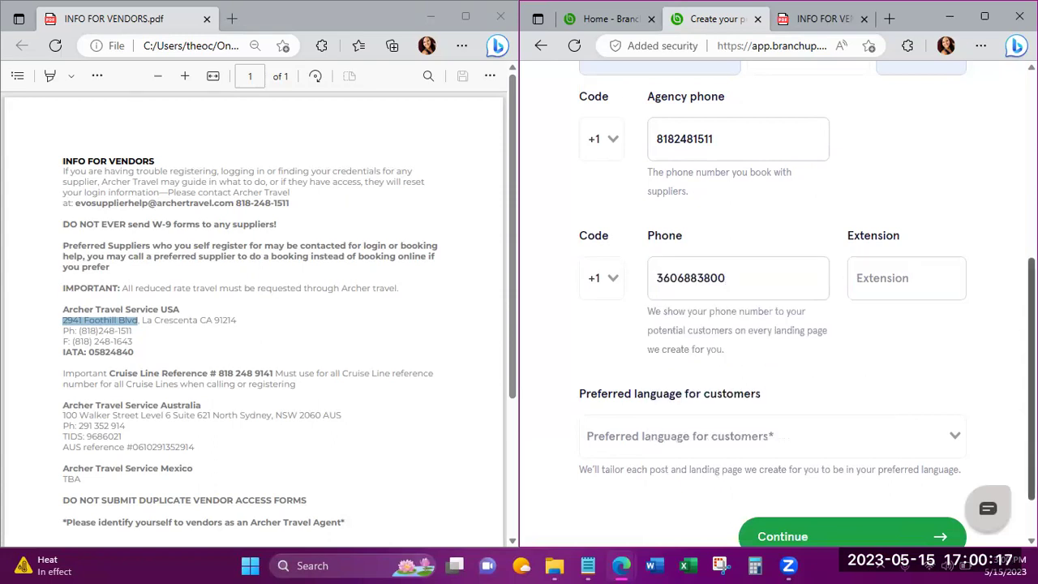
# Choose English as the customers' preferred language.
pyautogui.moveTo(1032, 381); pyautogui.dragTo(1031, 413)
pyautogui.click(951, 371)
pyautogui.click(661, 408)
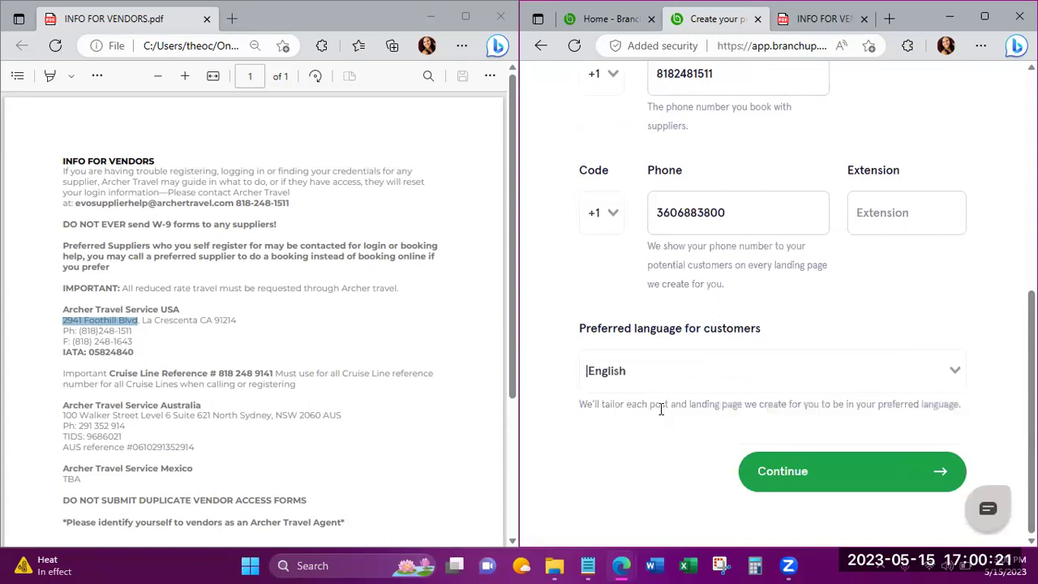
# Continue to the seller questions and set estimated annual travel sales to $50k - $100k.
pyautogui.click(784, 477)
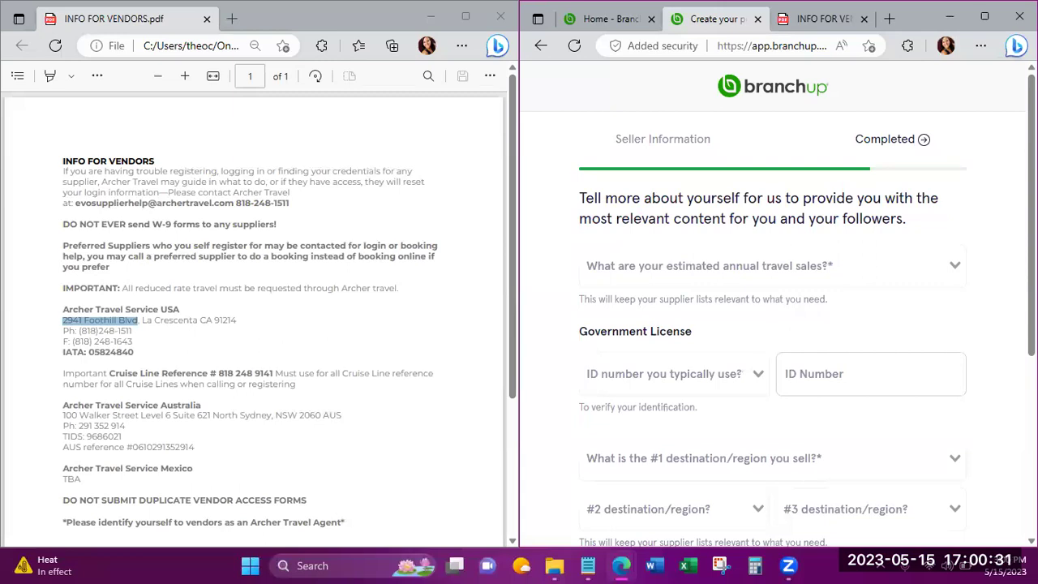
pyautogui.scroll(-1, 779, 305)
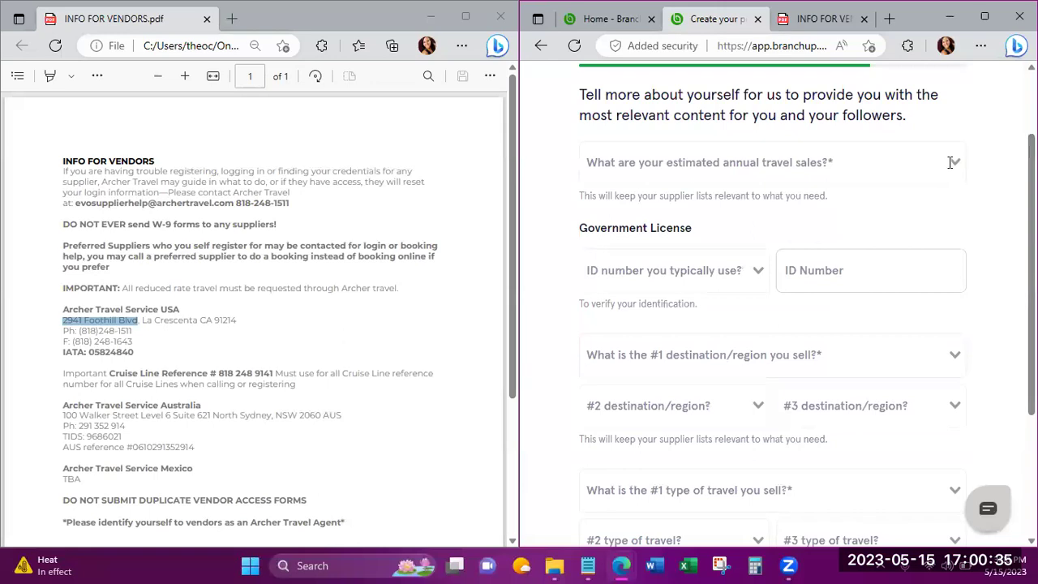
pyautogui.click(940, 164)
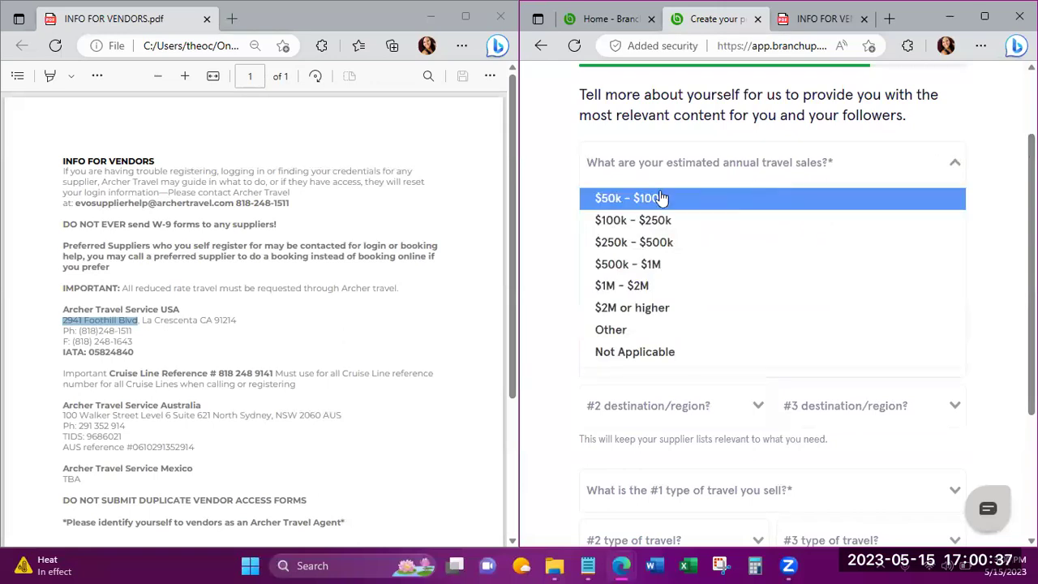
pyautogui.click(661, 198)
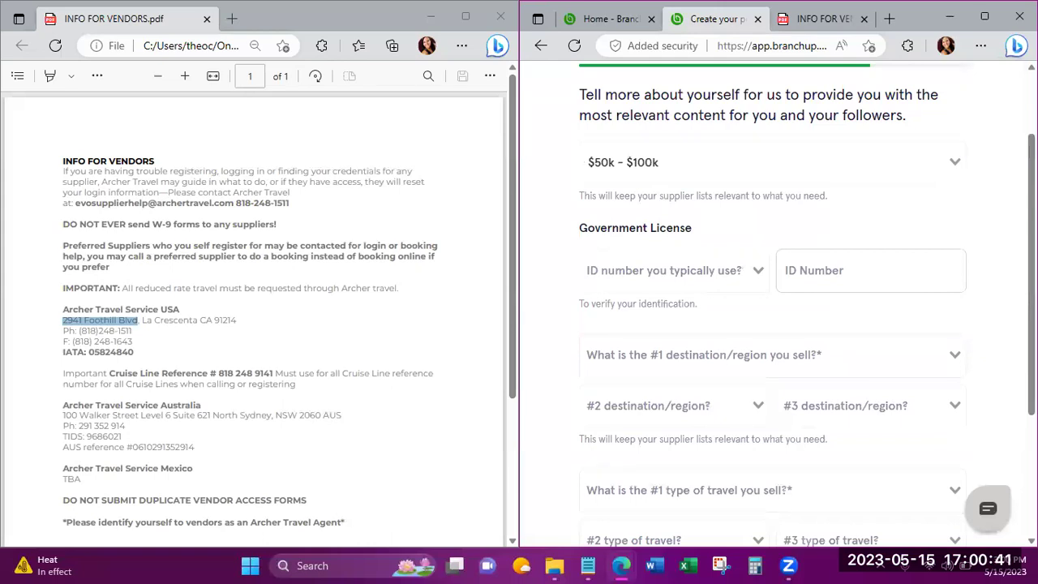
# Choose ARC/IATA as the ID type and paste the agency's IATA number from the vendor PDF.
pyautogui.scroll(-1, 952, 261)
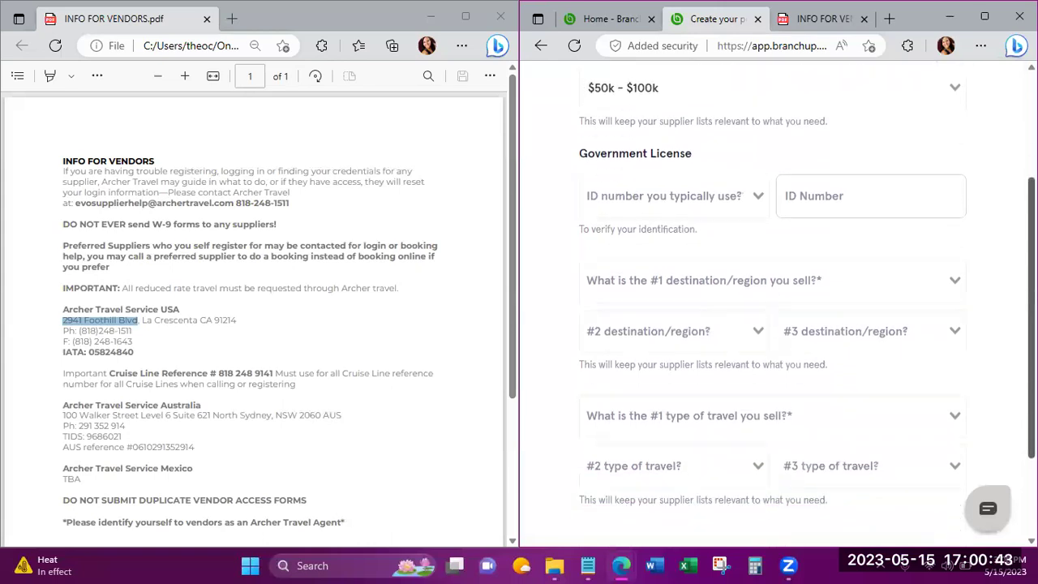
pyautogui.click(755, 197)
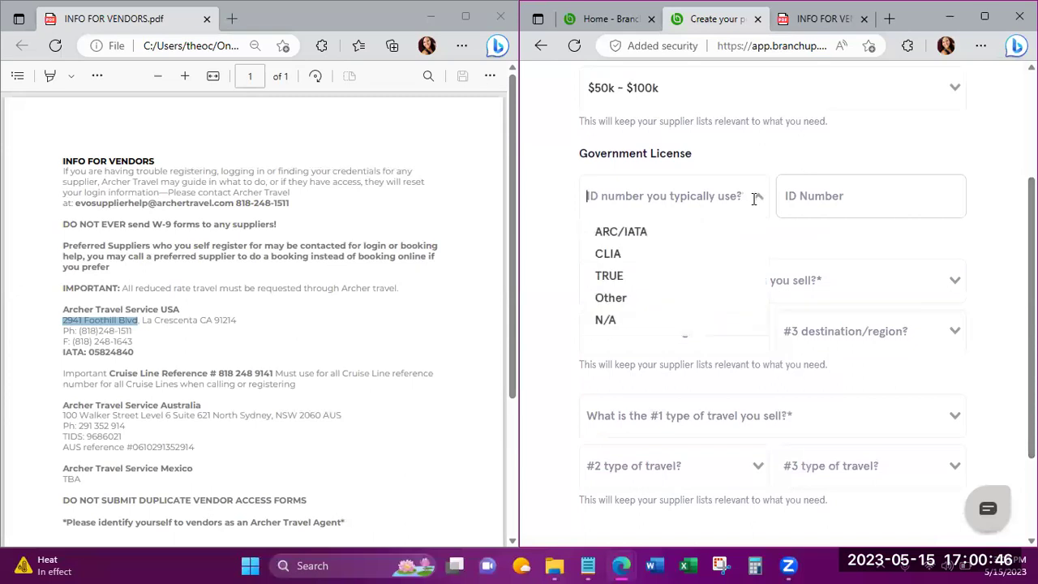
pyautogui.click(679, 235)
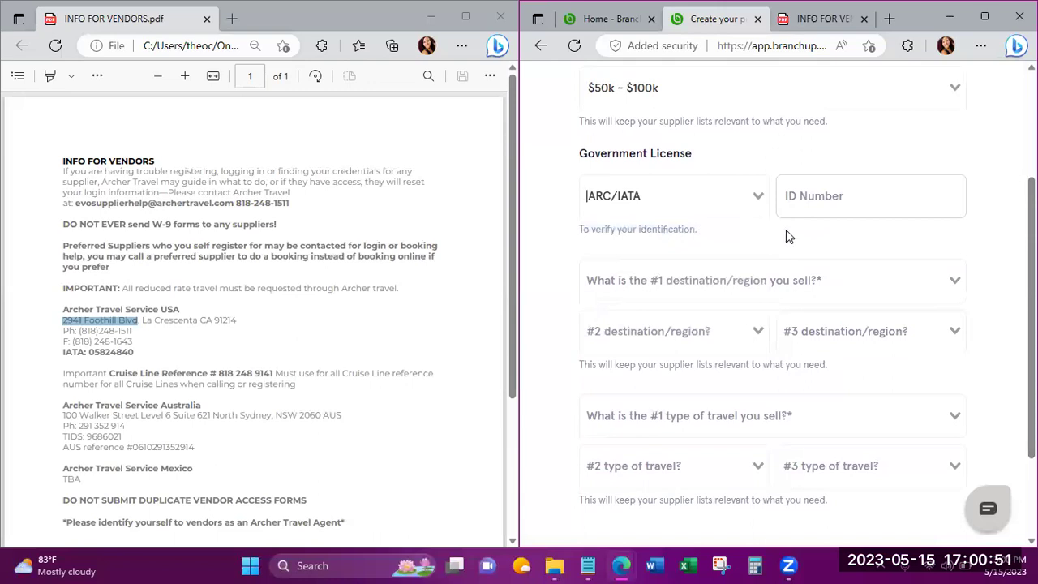
pyautogui.click(120, 351)
pyautogui.doubleClick(120, 351)
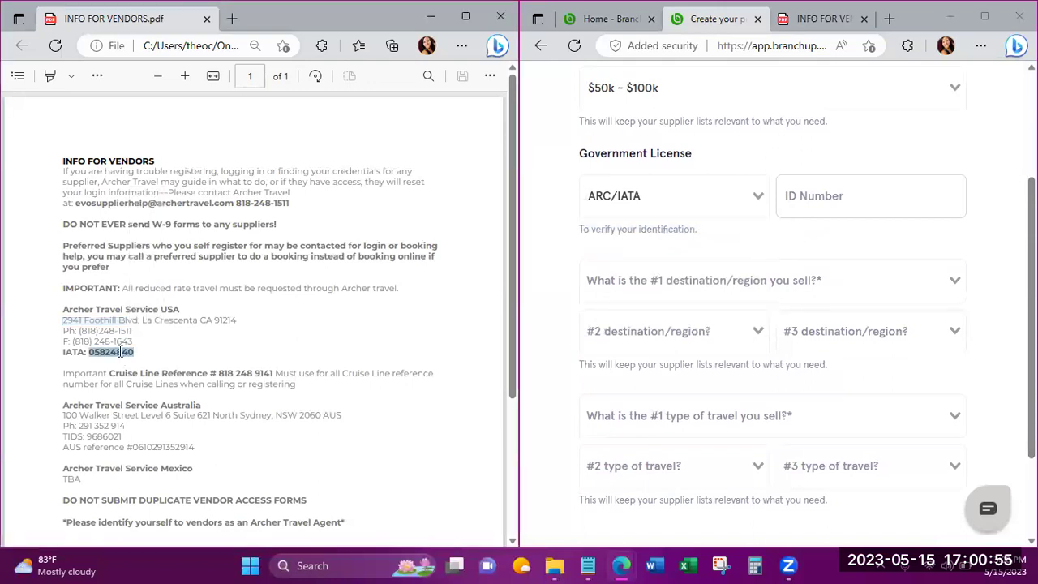
pyautogui.click(816, 204)
pyautogui.click(995, 222)
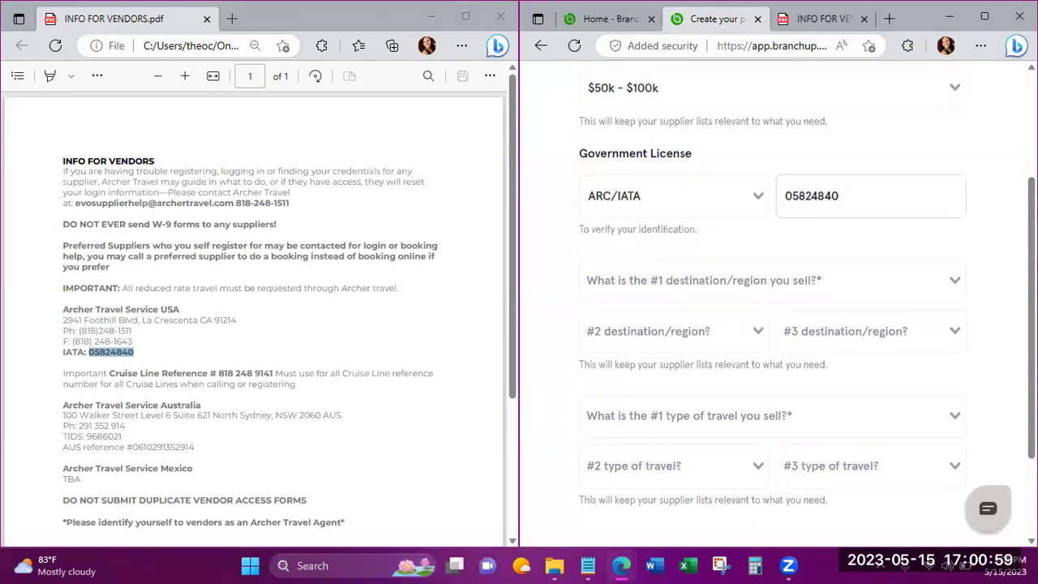
pyautogui.scroll(-1, 995, 222)
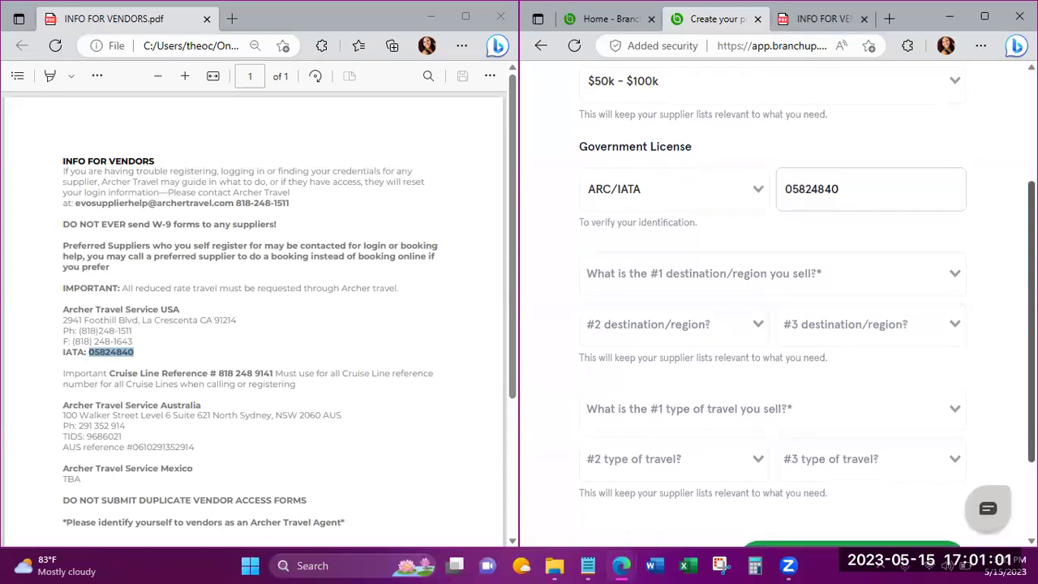
pyautogui.scroll(-2, 808, 313)
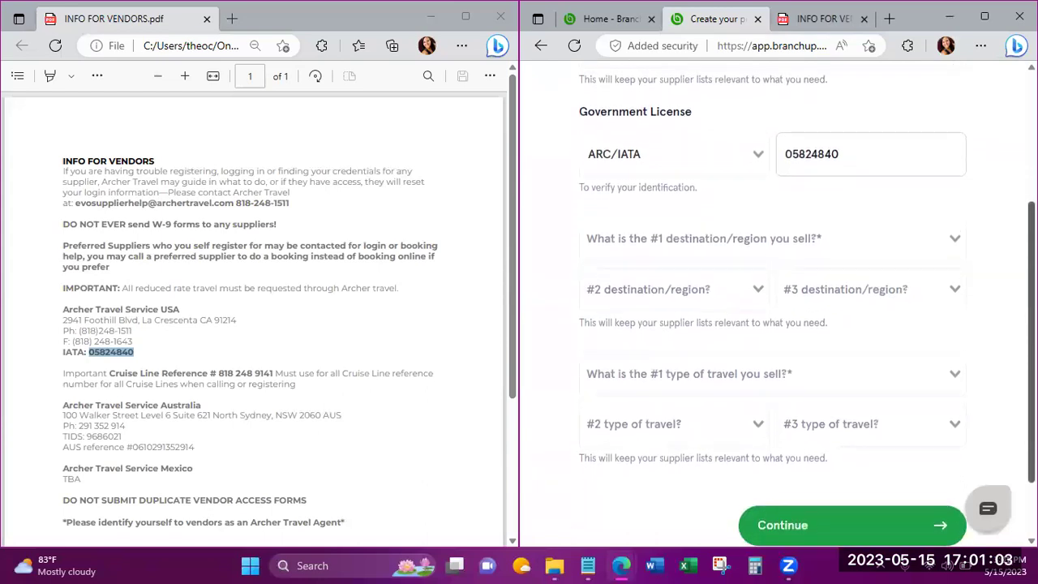
# Set the top three destinations to Caribbean, Mexico and USA/Canada.
pyautogui.scroll(-1, 808, 313)
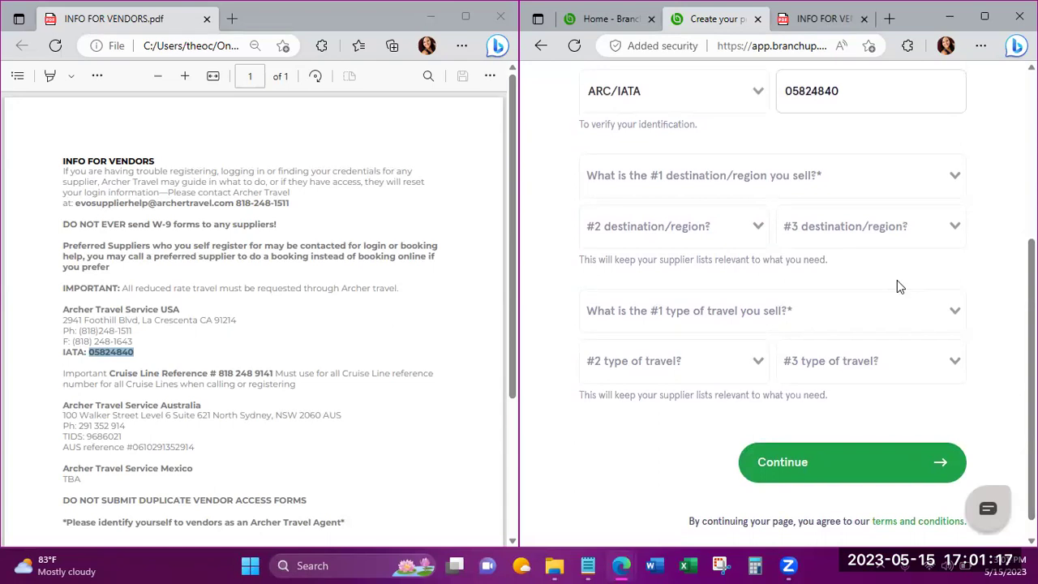
pyautogui.click(953, 175)
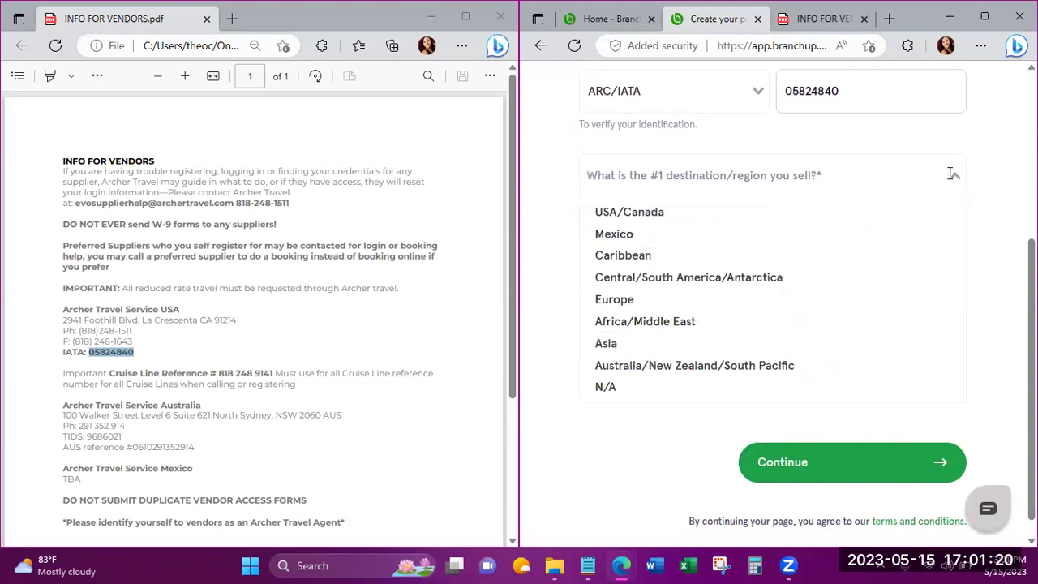
pyautogui.click(753, 256)
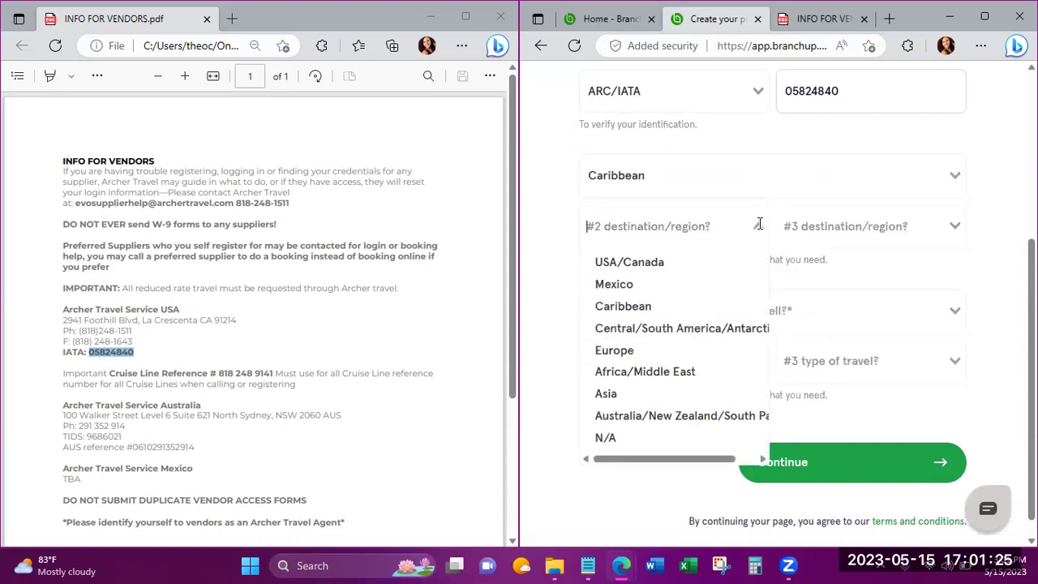
pyautogui.click(710, 287)
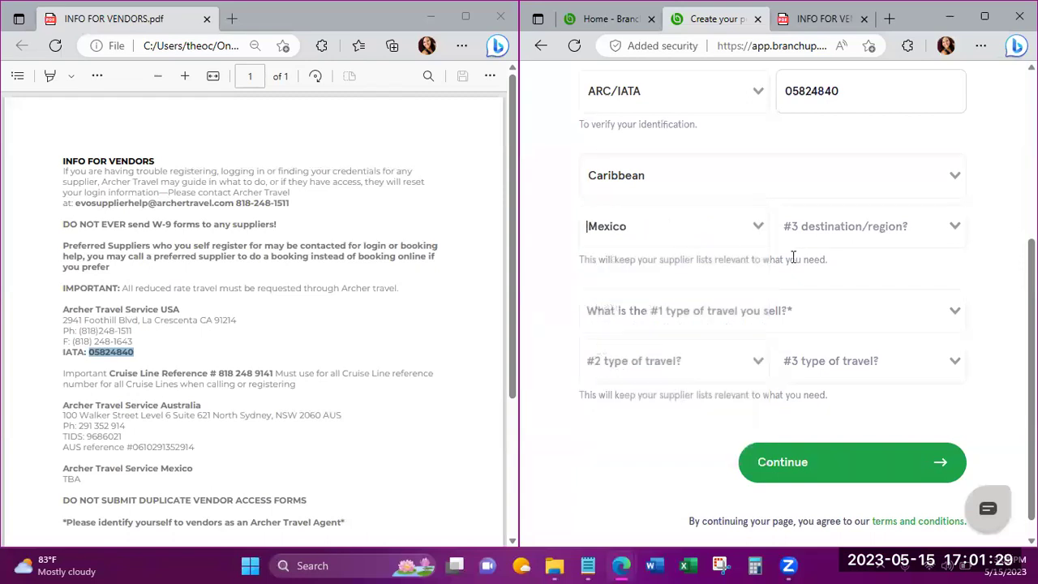
pyautogui.click(953, 225)
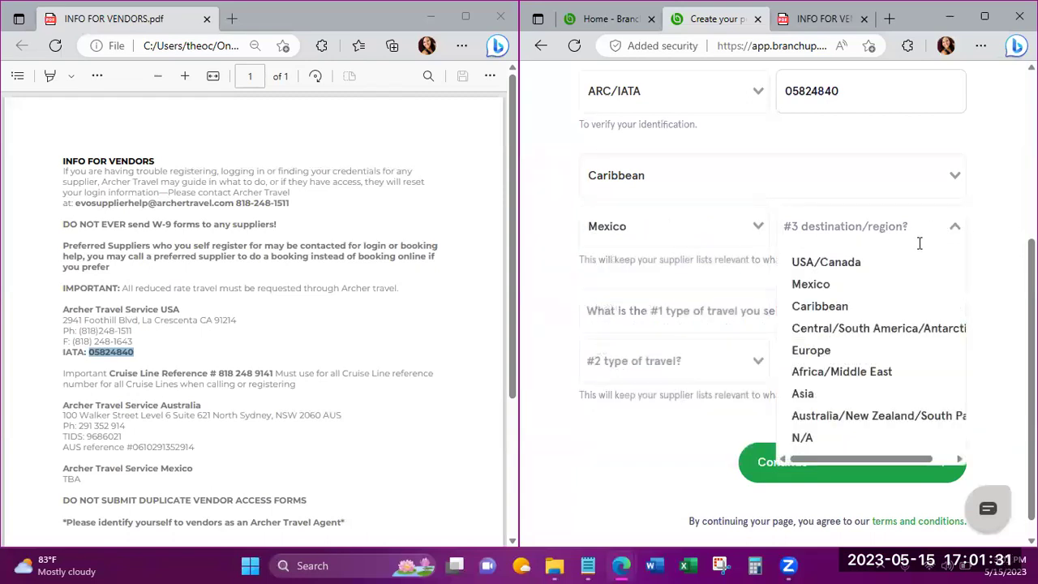
pyautogui.click(890, 262)
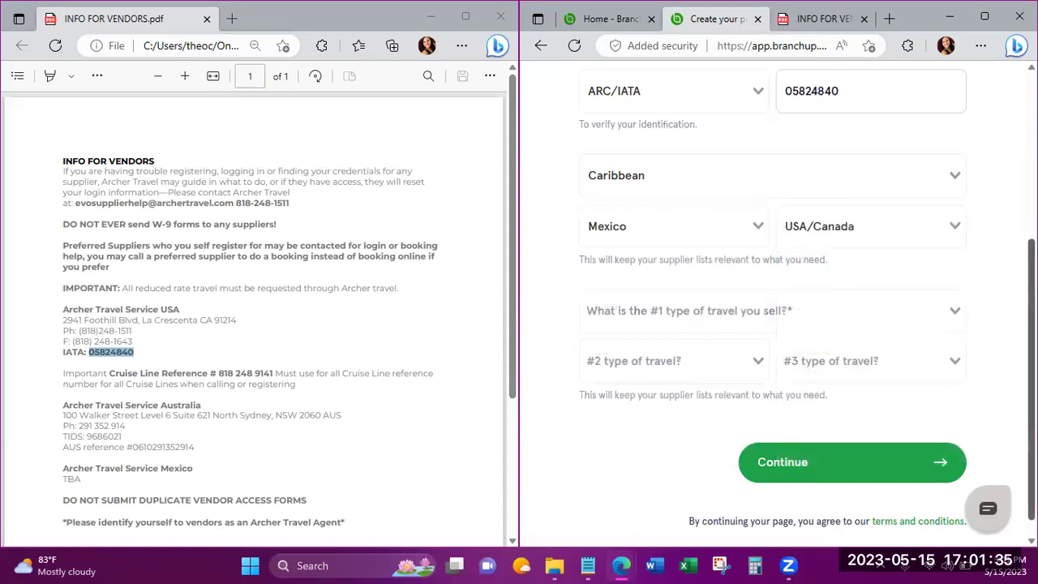
# Set the top three travel types to Cruise Ocean, All-Inclusive and Family/Multi-Generational Vacations.
pyautogui.click(940, 308)
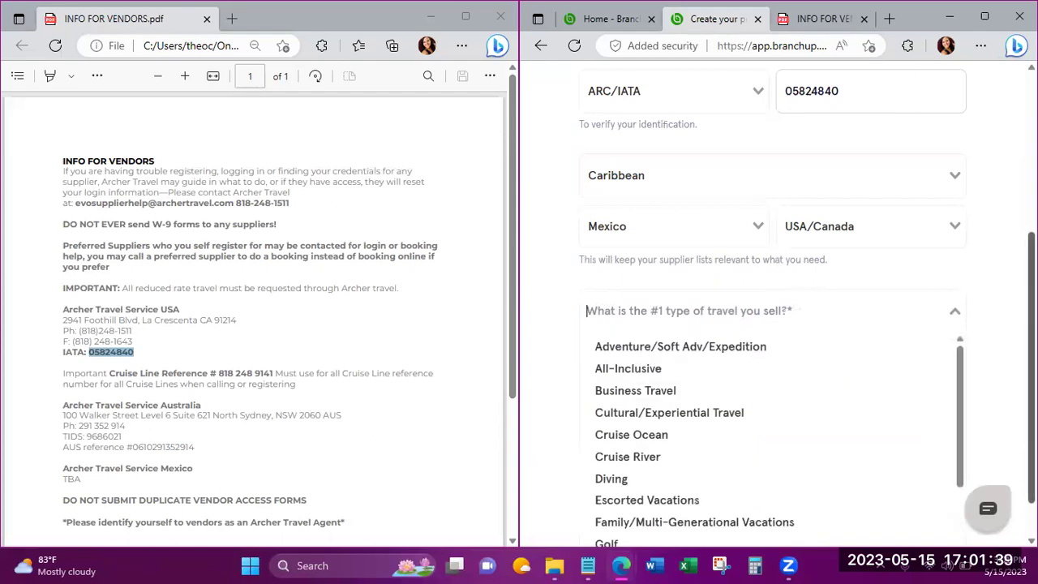
pyautogui.scroll(-1, 771, 341)
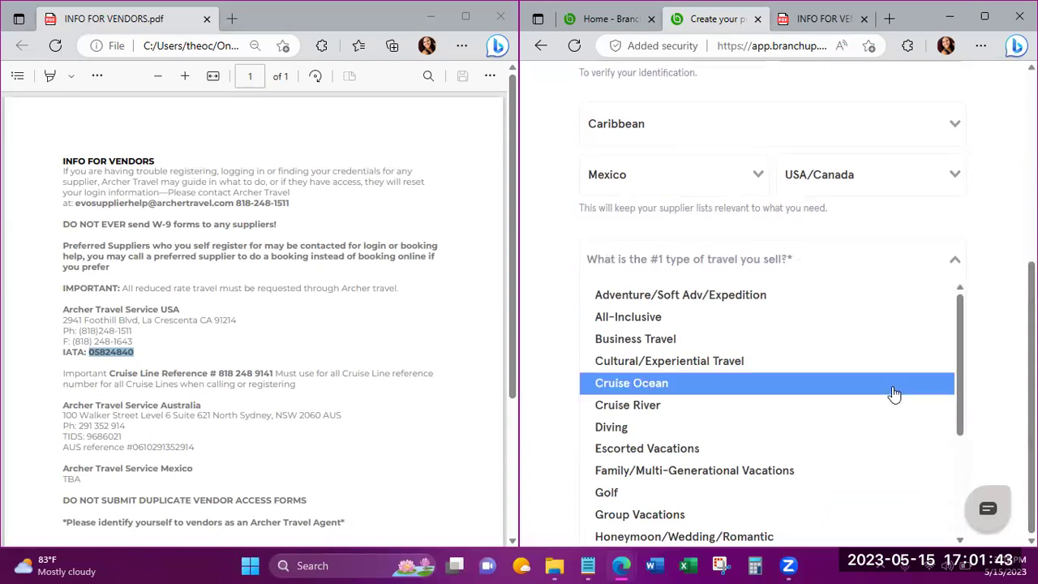
pyautogui.click(799, 383)
pyautogui.click(754, 336)
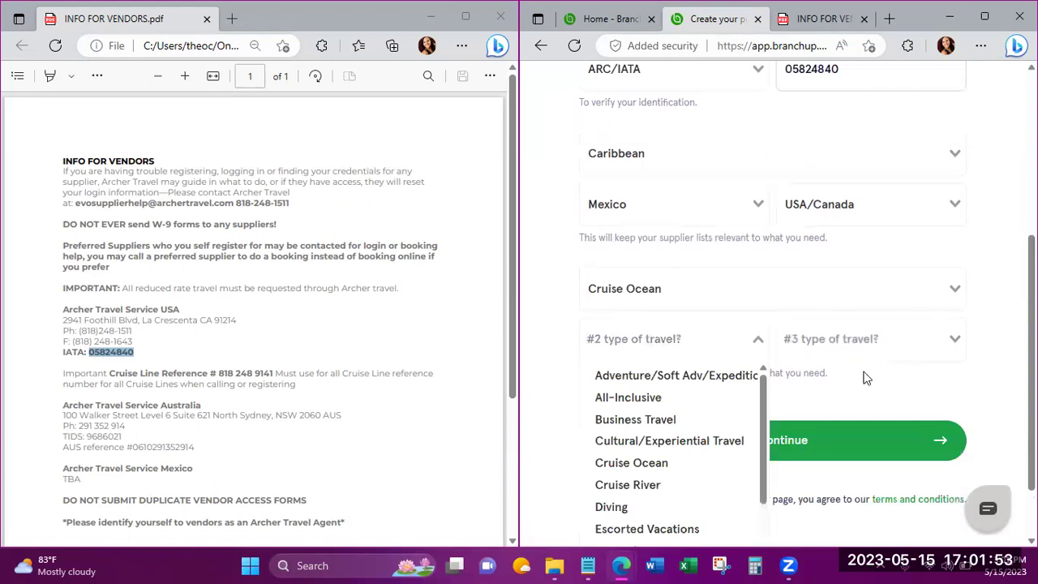
pyautogui.click(702, 397)
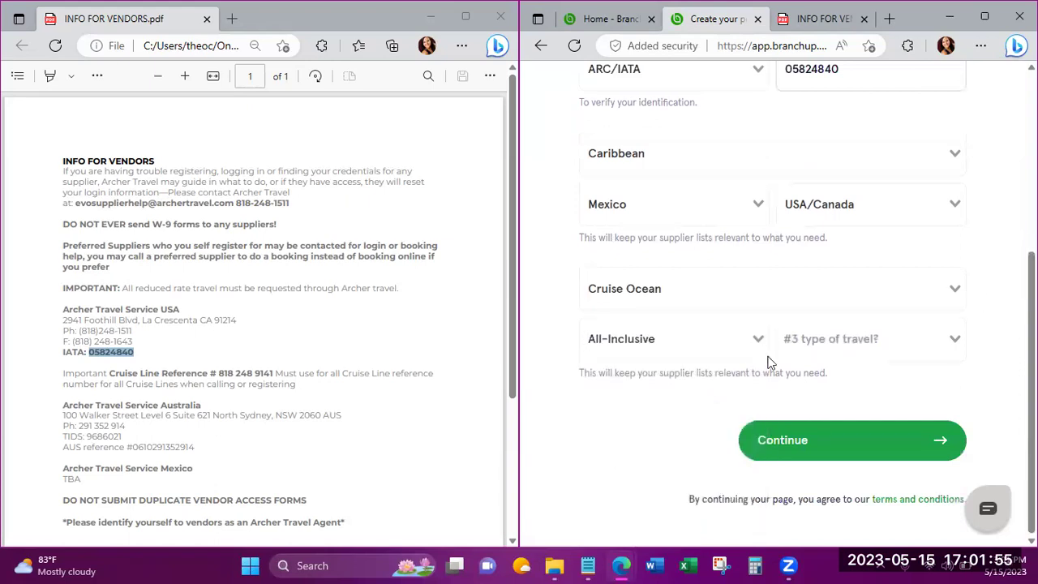
pyautogui.click(948, 343)
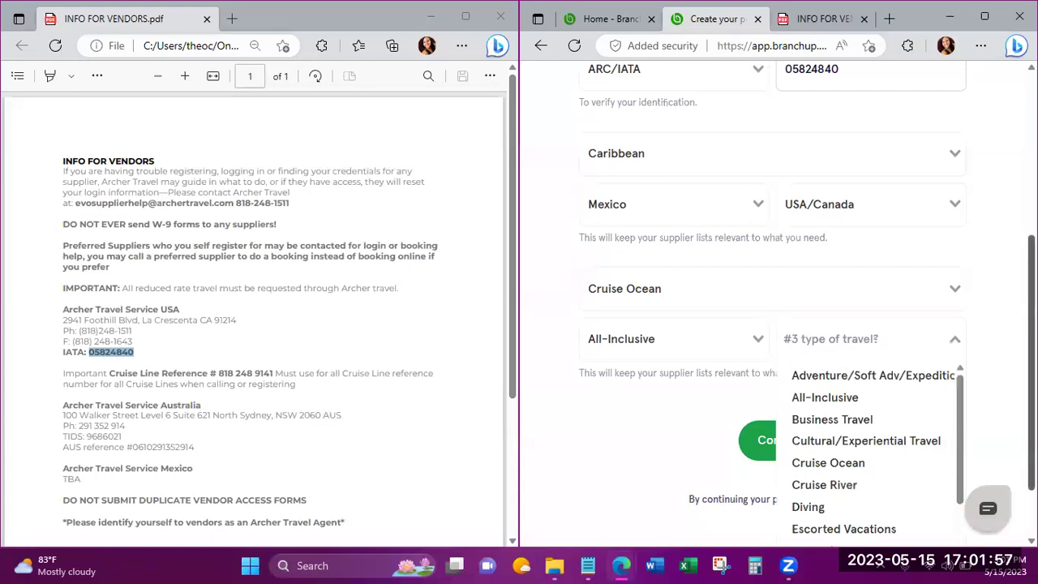
pyautogui.scroll(-1, 949, 344)
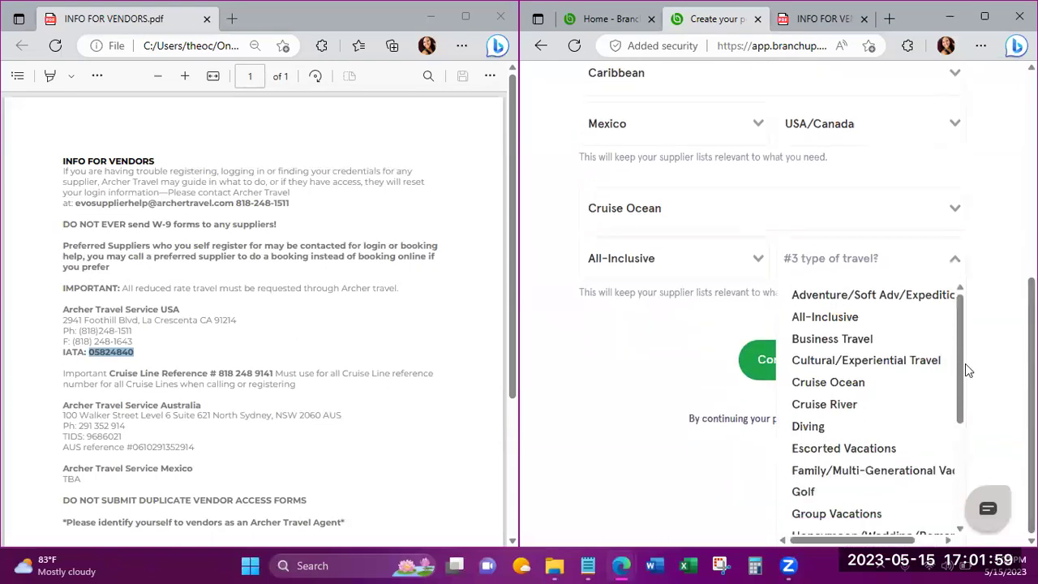
pyautogui.scroll(-1, 959, 371)
pyautogui.click(903, 398)
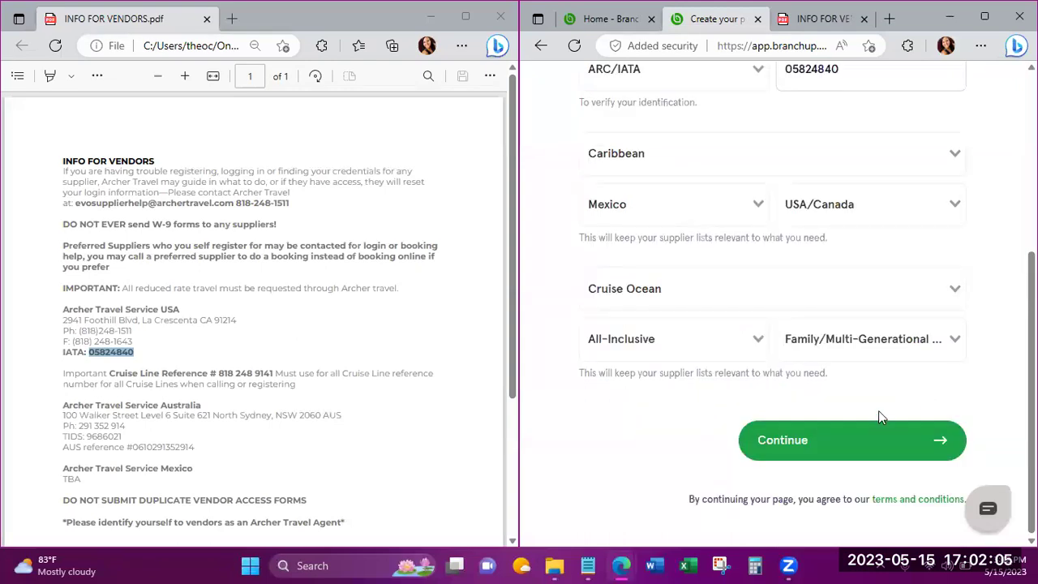
# Submit the seller information and return to the home page showing the Facebook and LinkedIn app cards.
pyautogui.click(858, 442)
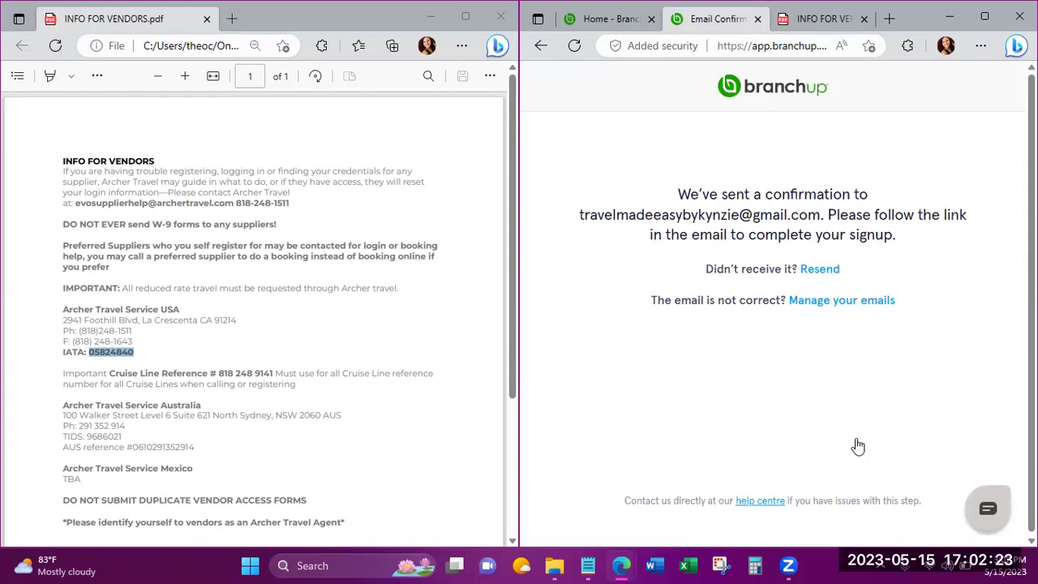
pyautogui.click(740, 93)
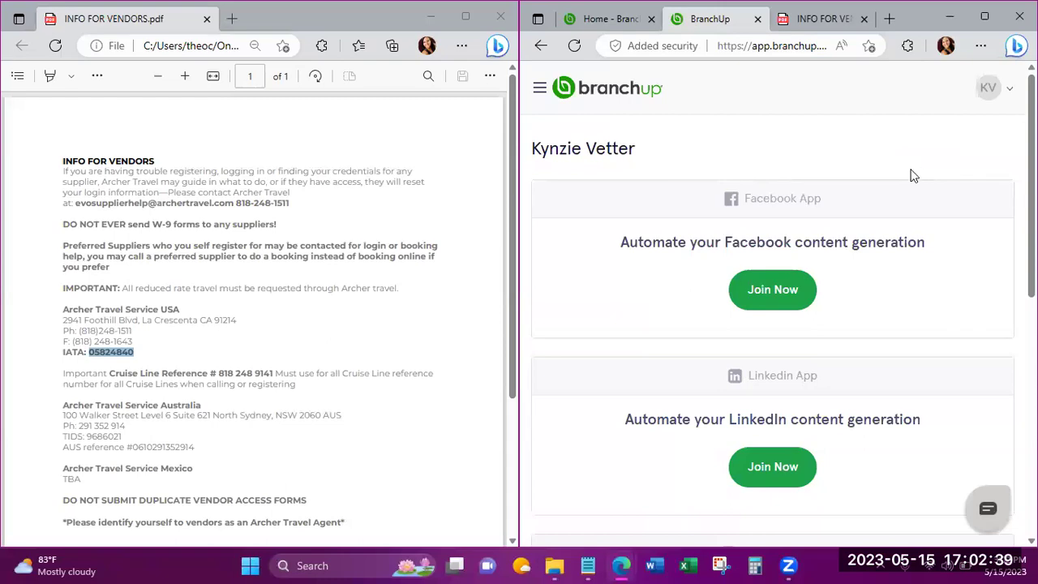
# Join the free Facebook content app and allow BranchUp access to the Facebook account.
pyautogui.click(779, 305)
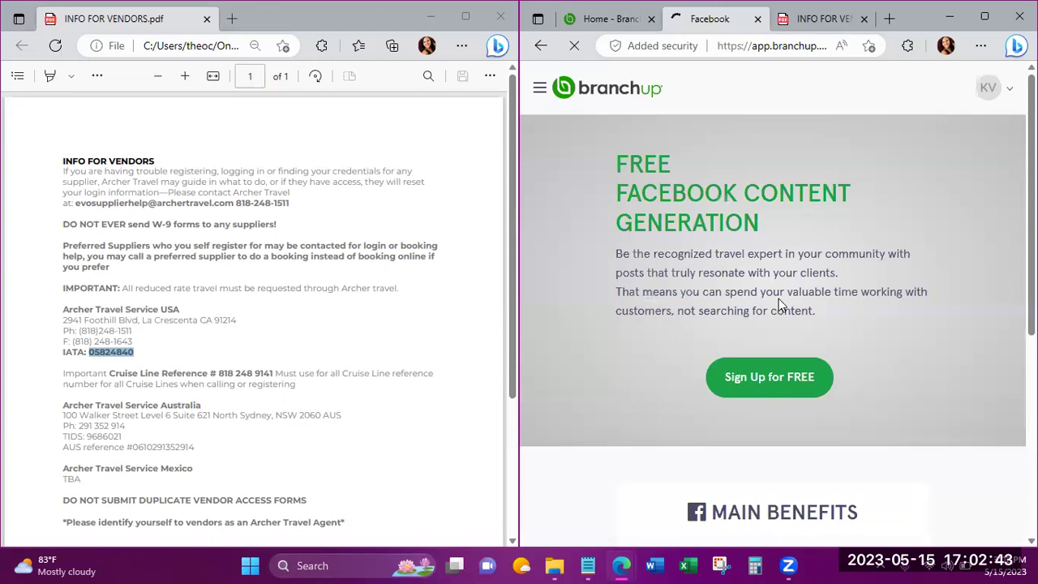
pyautogui.click(767, 378)
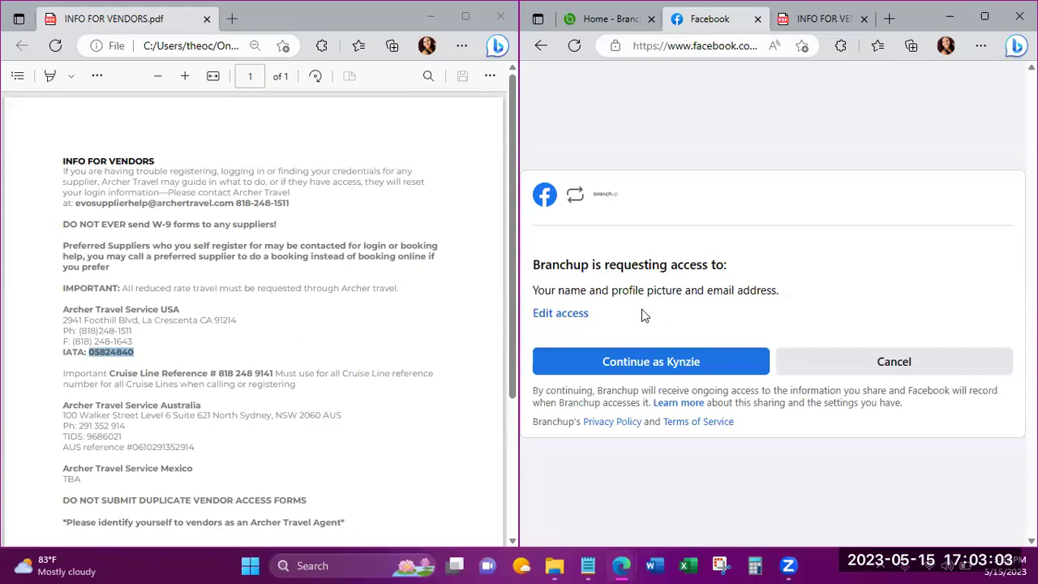
pyautogui.click(634, 367)
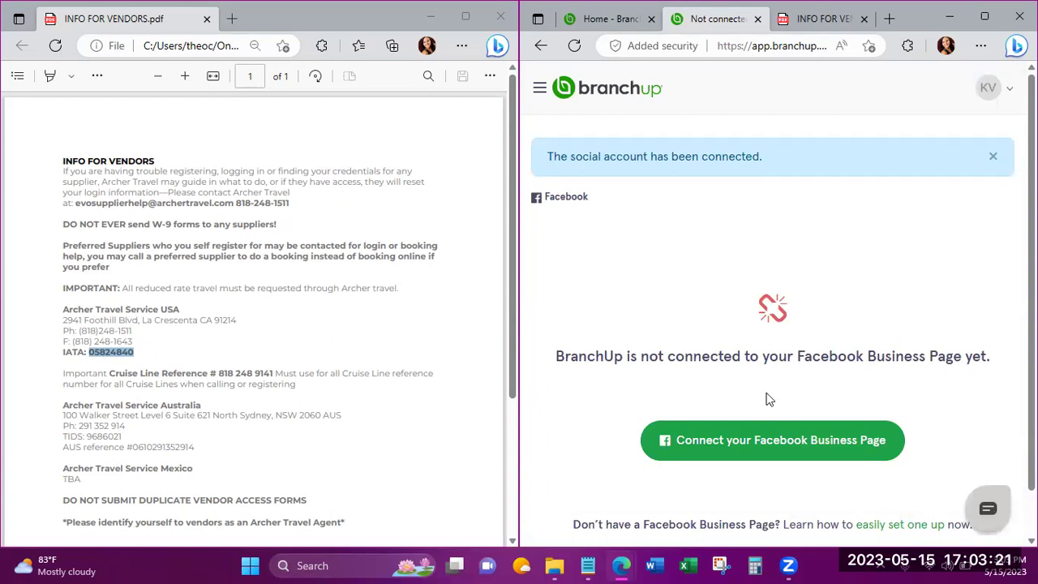
# Connect the travel business page to BranchUp through Facebook, keeping all permissions granted.
pyautogui.click(758, 457)
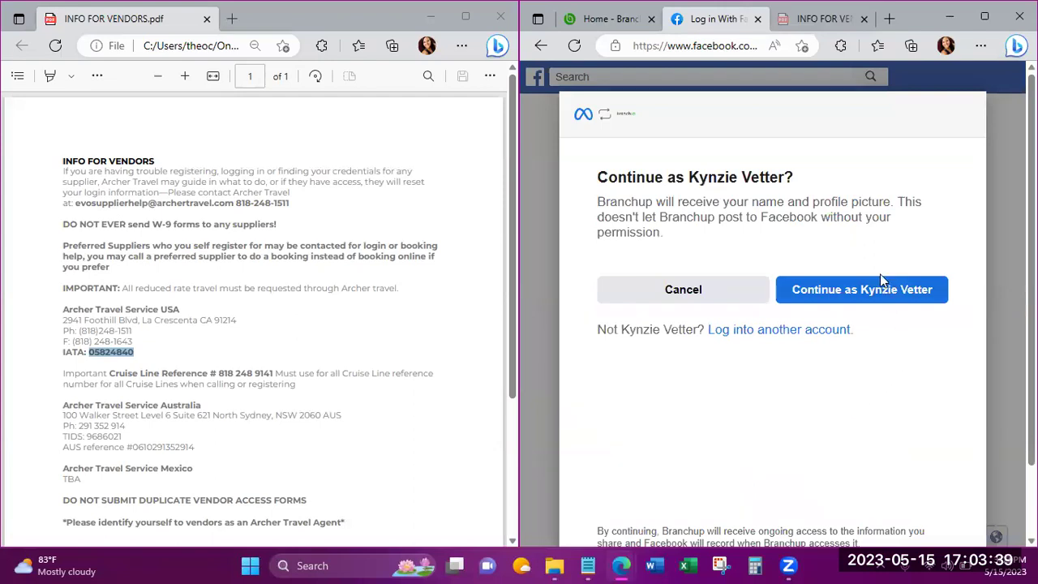
pyautogui.click(844, 300)
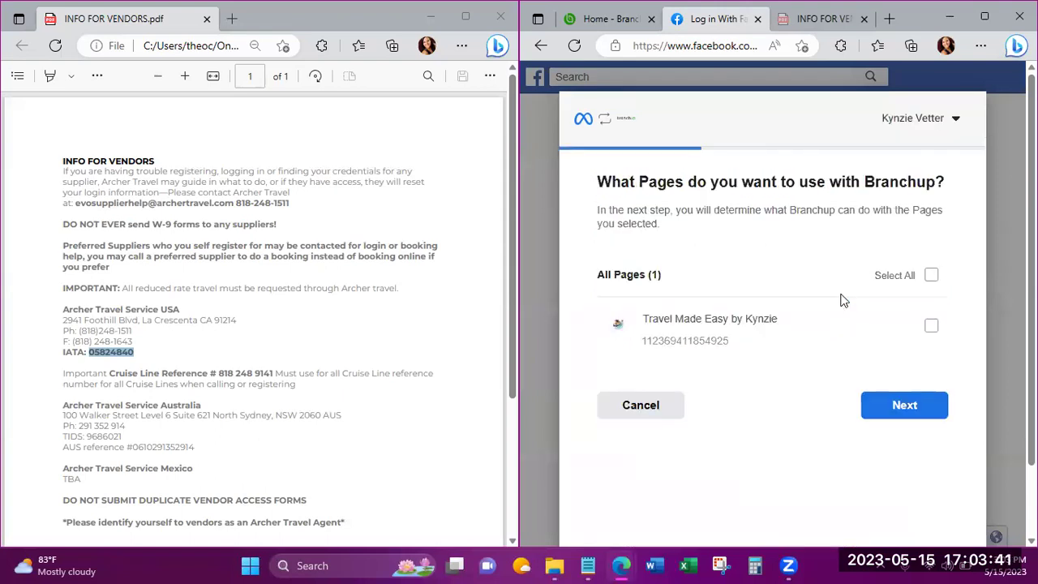
pyautogui.click(932, 326)
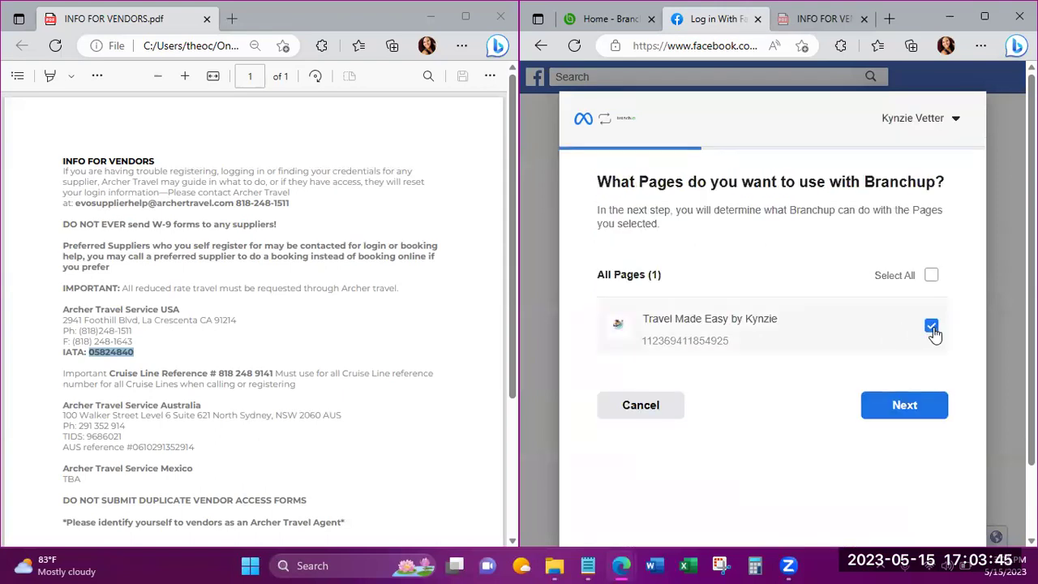
pyautogui.click(904, 416)
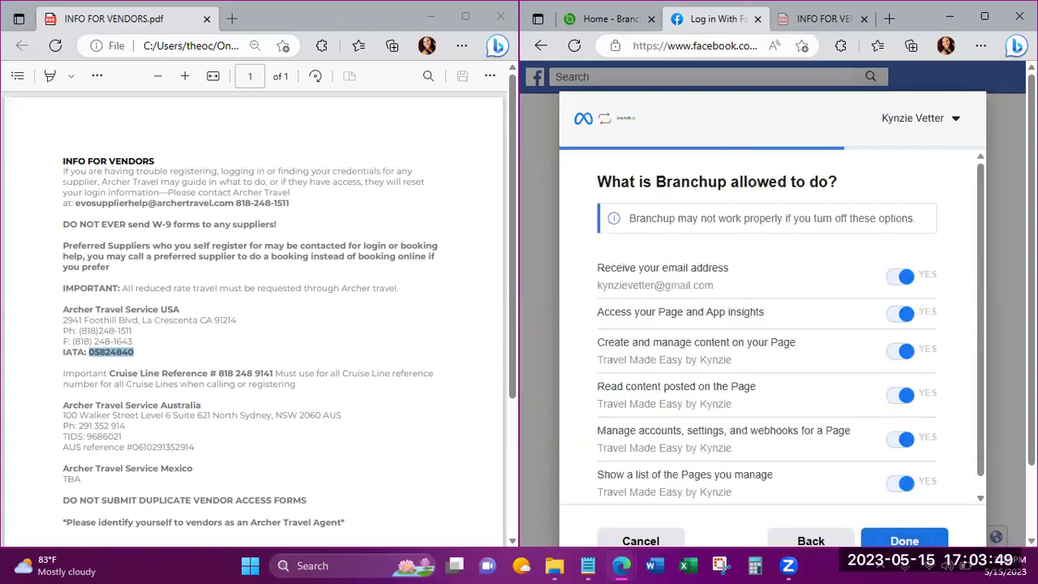
pyautogui.scroll(-2, 779, 308)
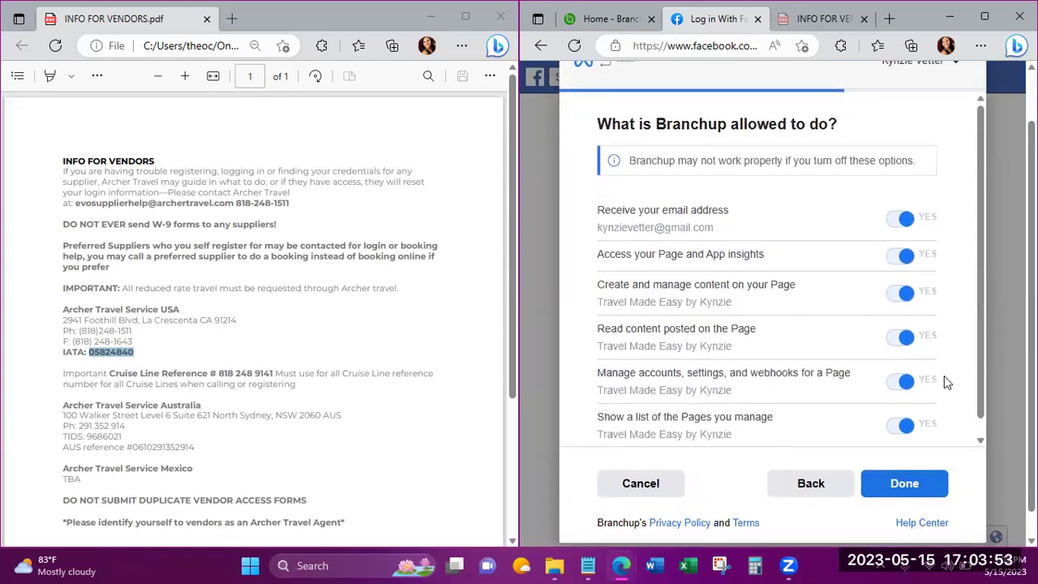
pyautogui.click(915, 479)
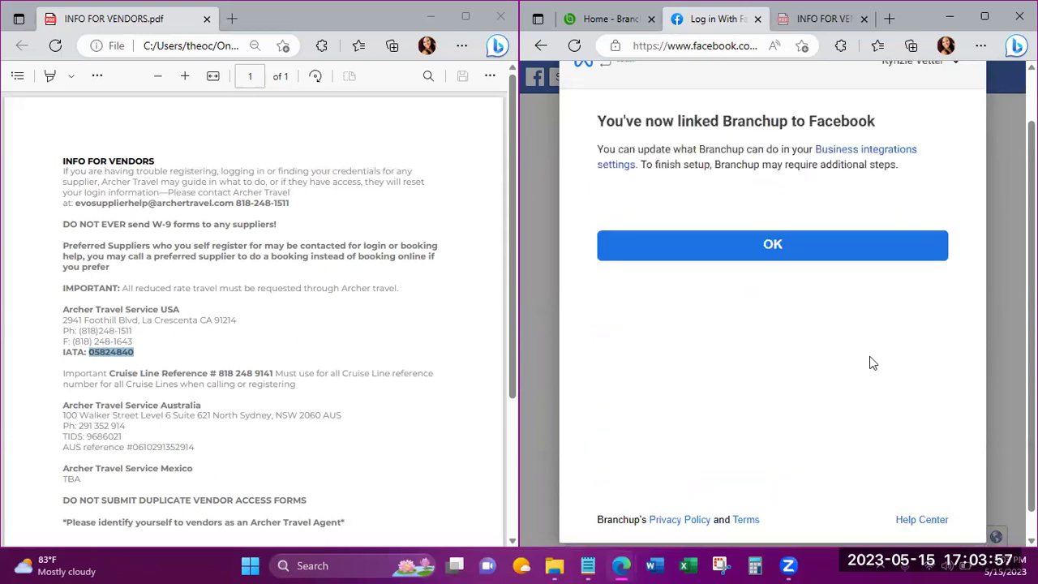
# Acknowledge the Facebook link, close the welcome video, and scroll through the Upcoming scheduled posts.
pyautogui.click(825, 252)
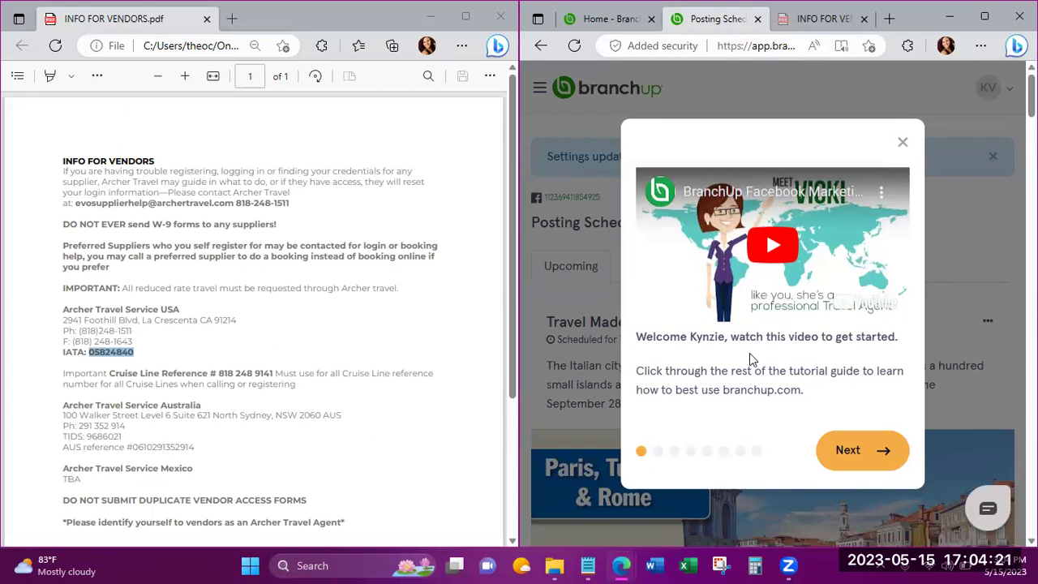
pyautogui.click(904, 145)
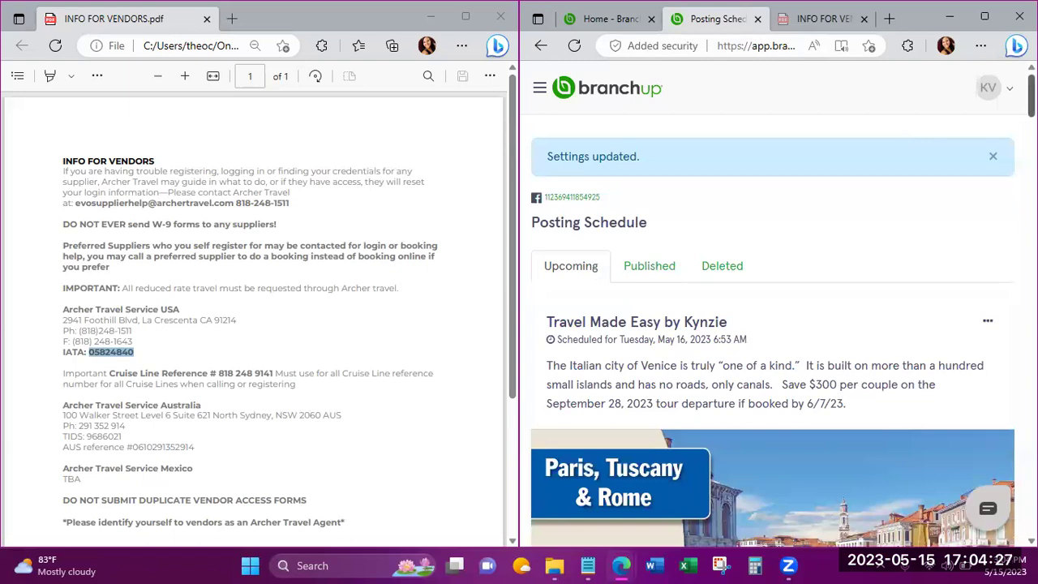
pyautogui.scroll(-2, 778, 324)
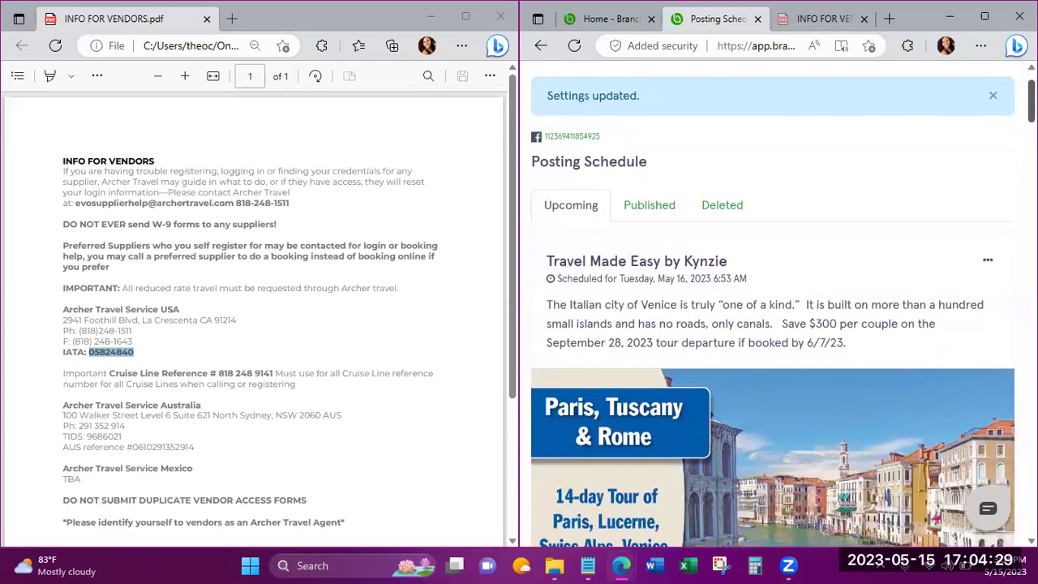
pyautogui.scroll(-1, 778, 325)
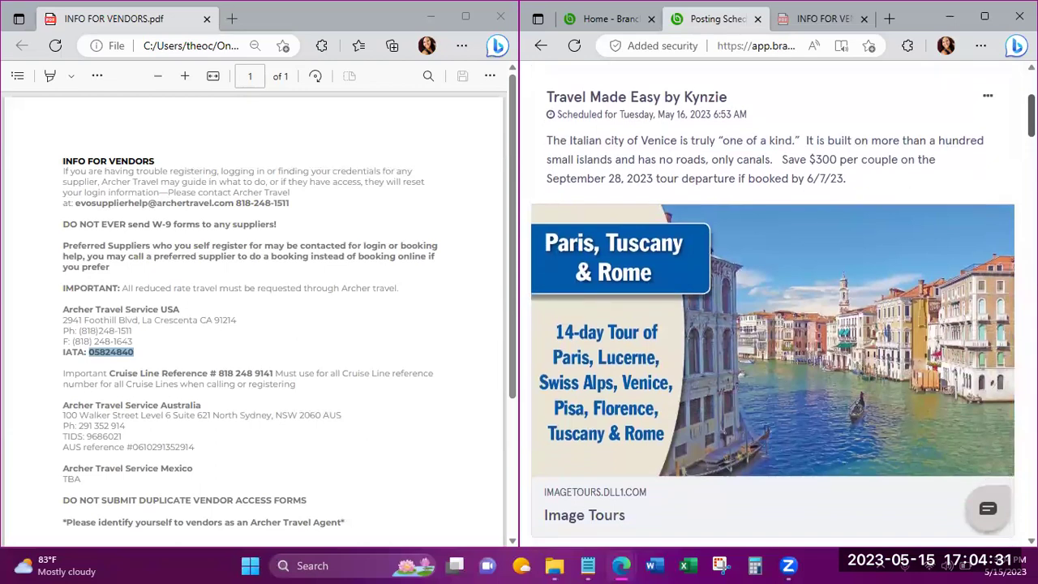
pyautogui.scroll(-2, 778, 308)
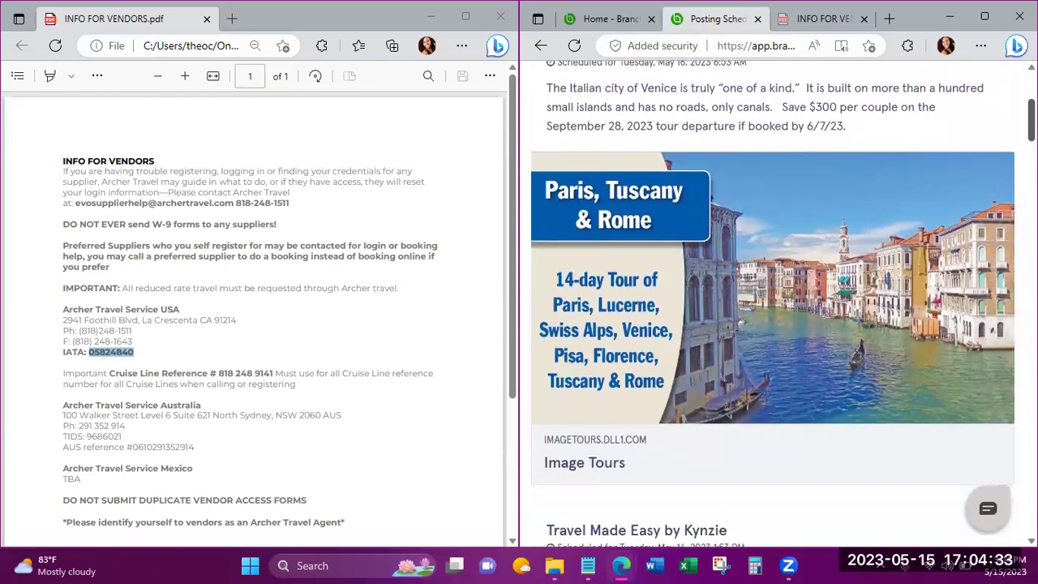
pyautogui.scroll(-3, 773, 304)
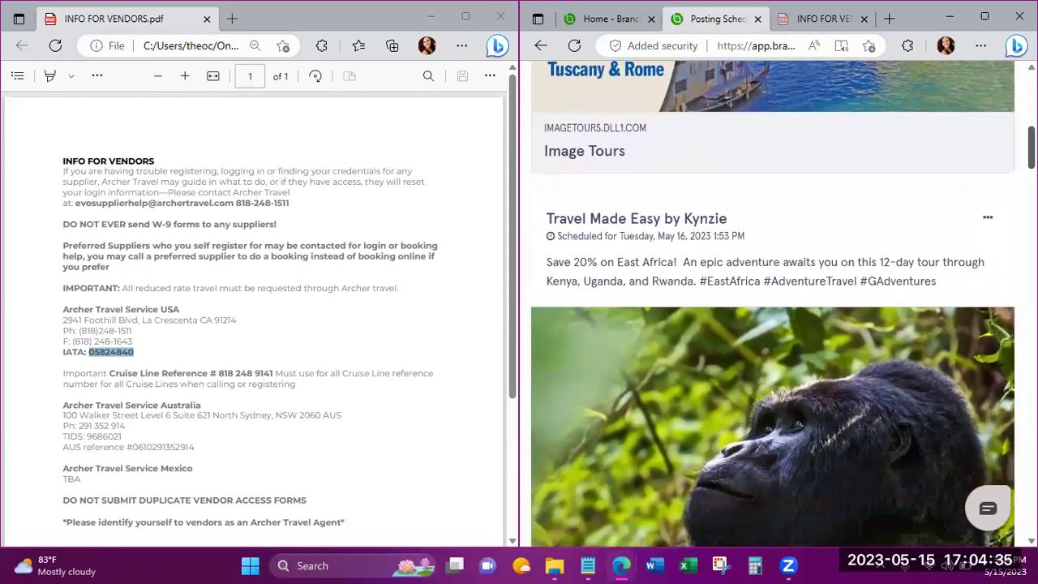
pyautogui.scroll(-2, 773, 305)
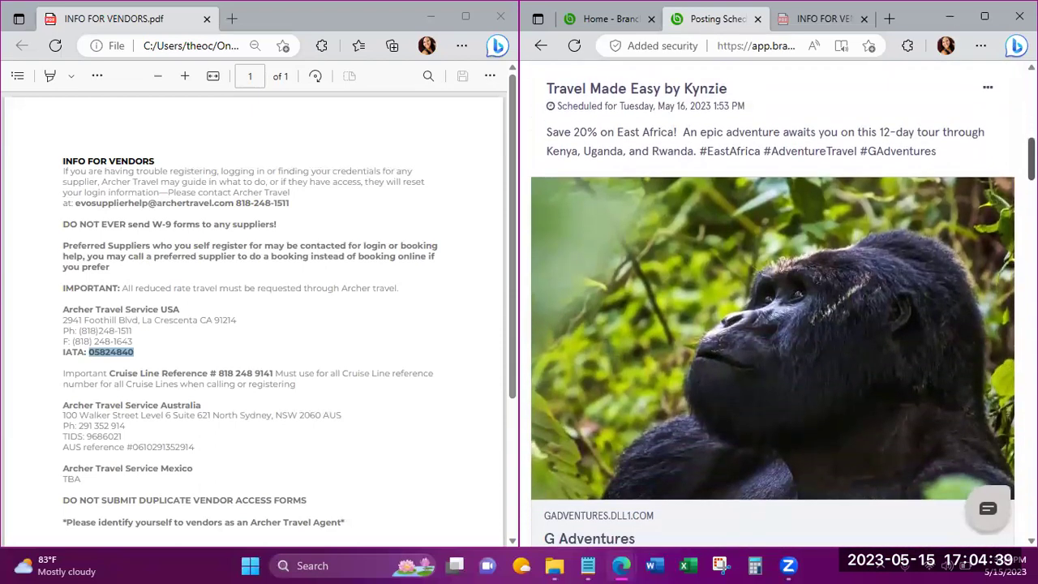
pyautogui.scroll(-4, 773, 304)
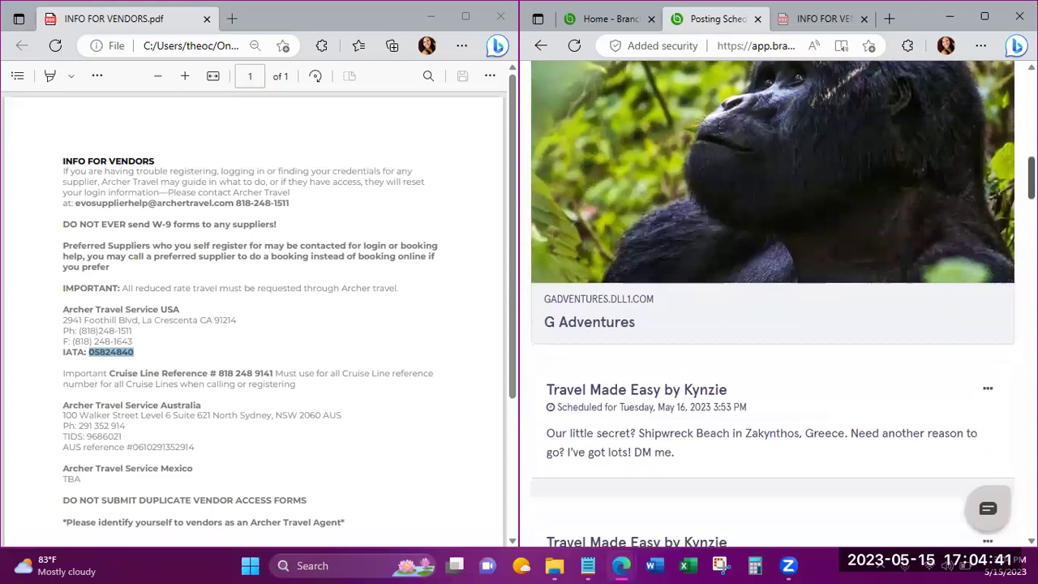
pyautogui.scroll(-2, 773, 304)
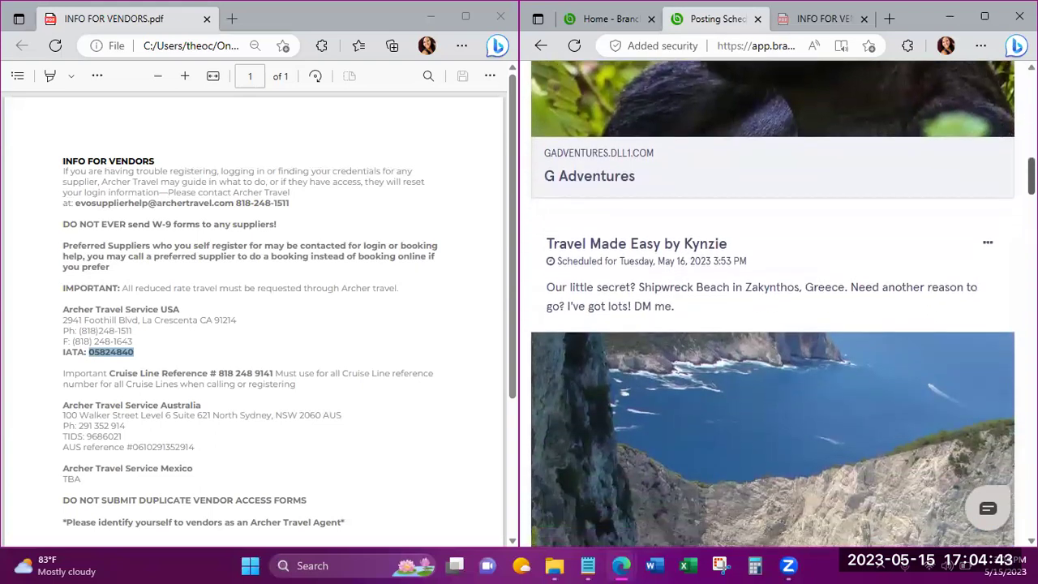
pyautogui.scroll(-4, 773, 304)
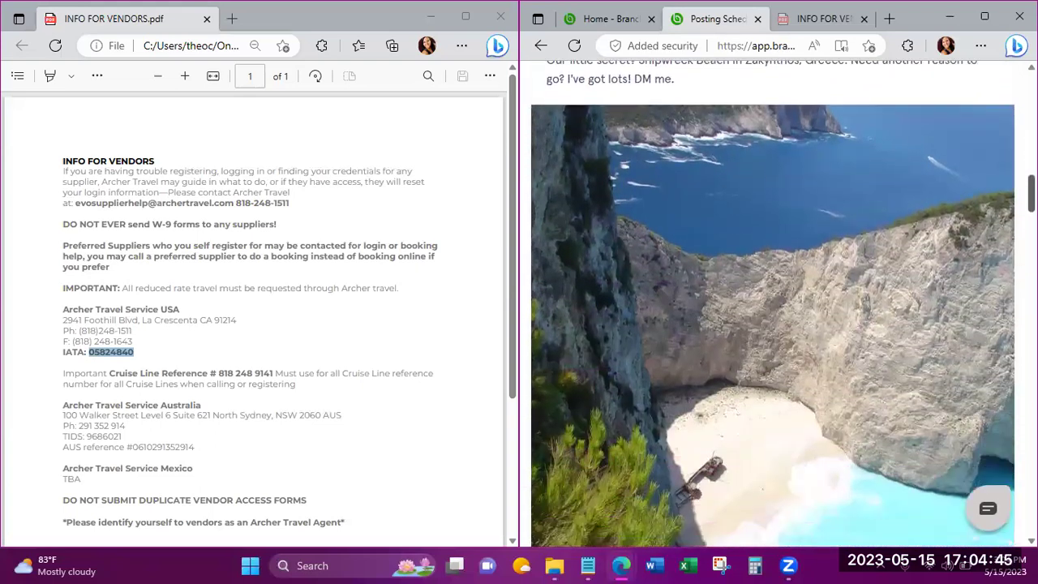
pyautogui.scroll(-5, 773, 304)
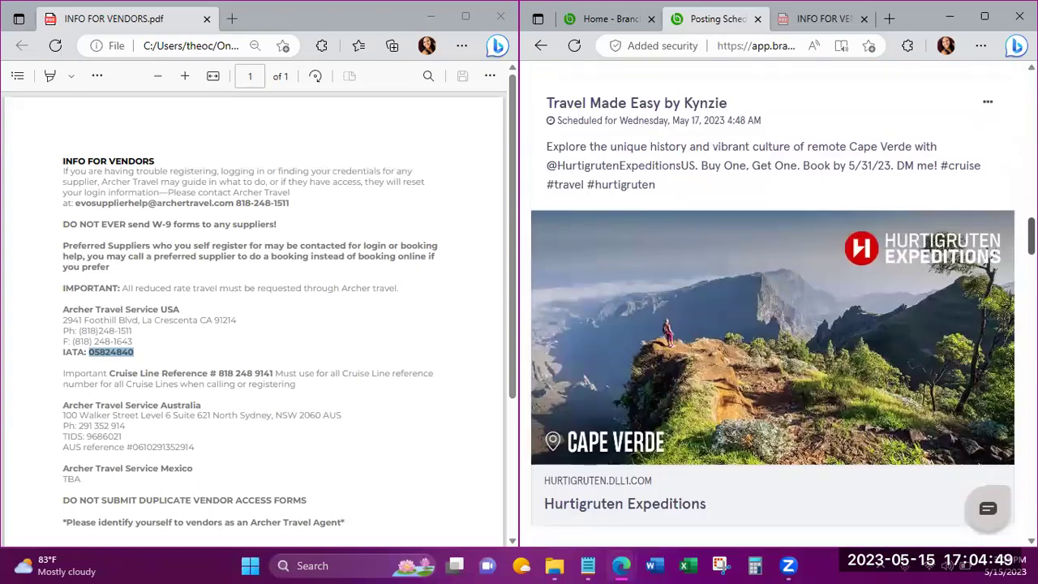
pyautogui.scroll(10, 773, 304)
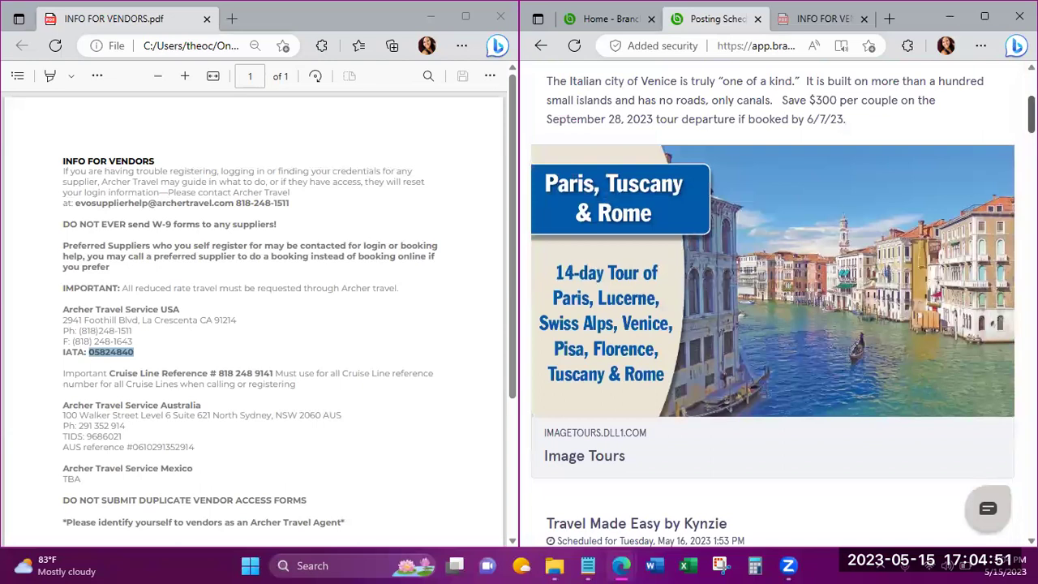
pyautogui.scroll(4, 773, 304)
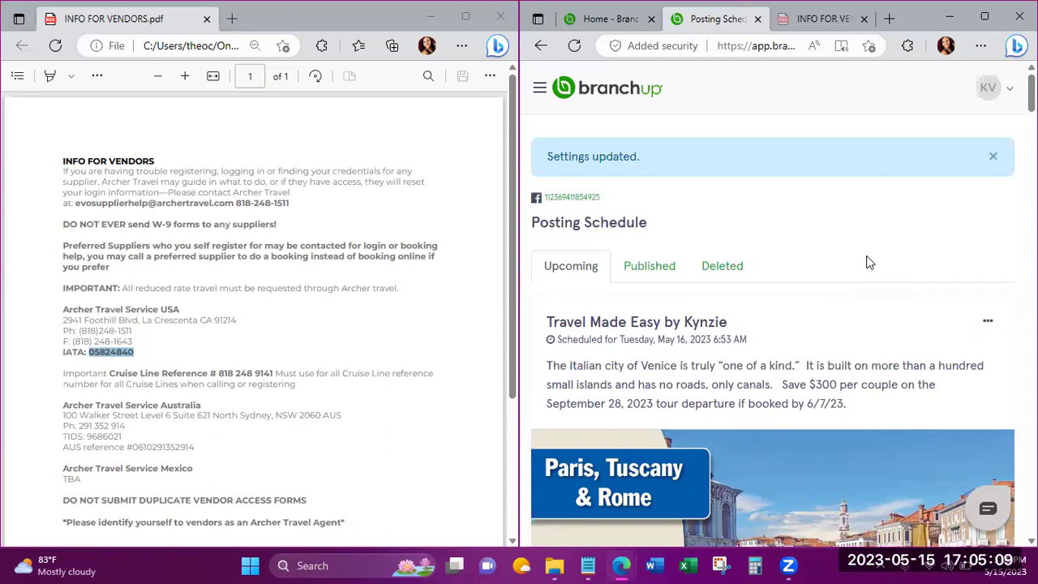
# Use Post Now on the Venice tour post to publish it to Facebook immediately.
pyautogui.click(541, 91)
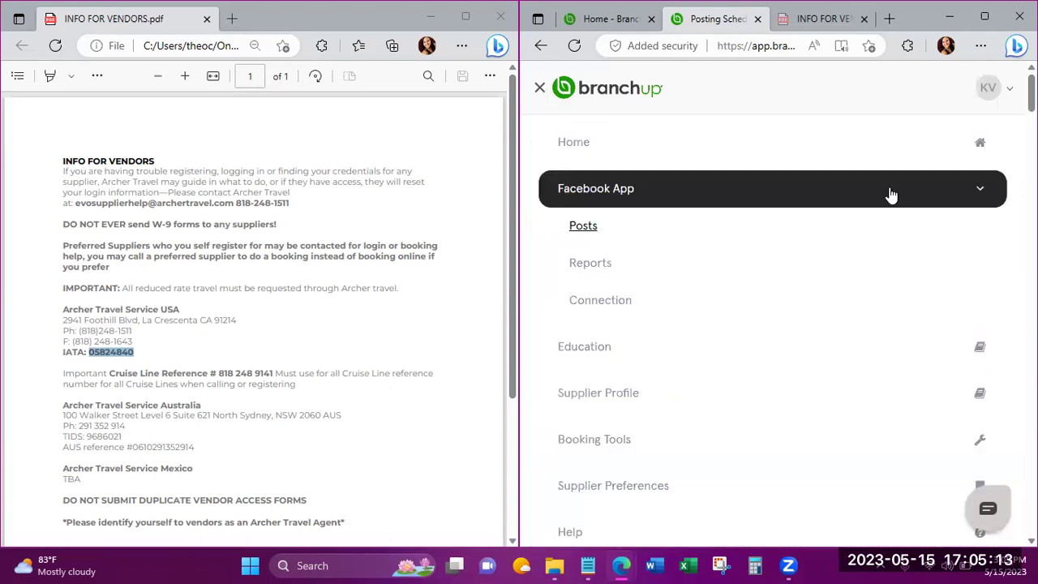
pyautogui.click(538, 91)
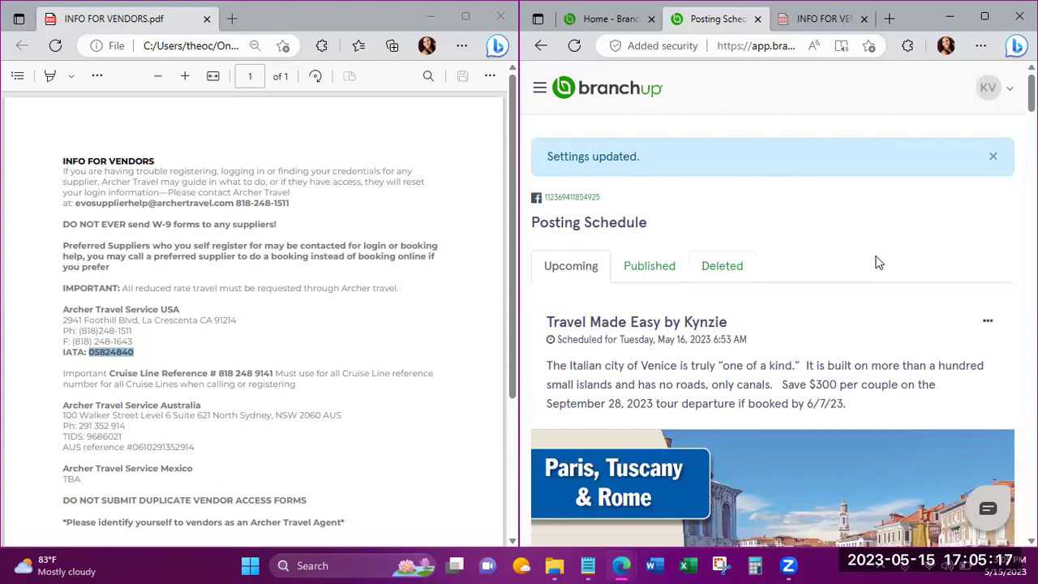
pyautogui.click(988, 323)
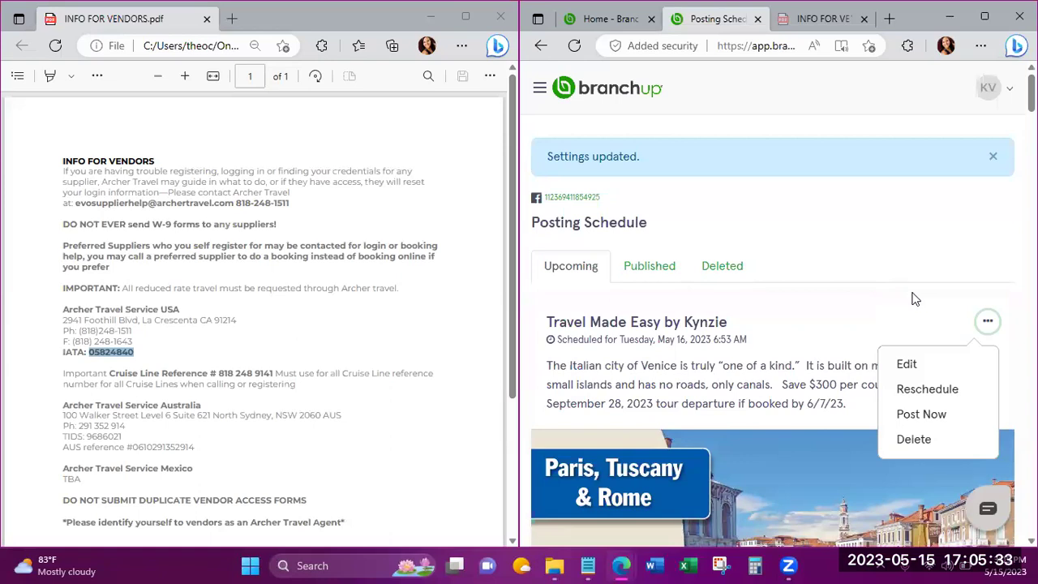
pyautogui.click(924, 418)
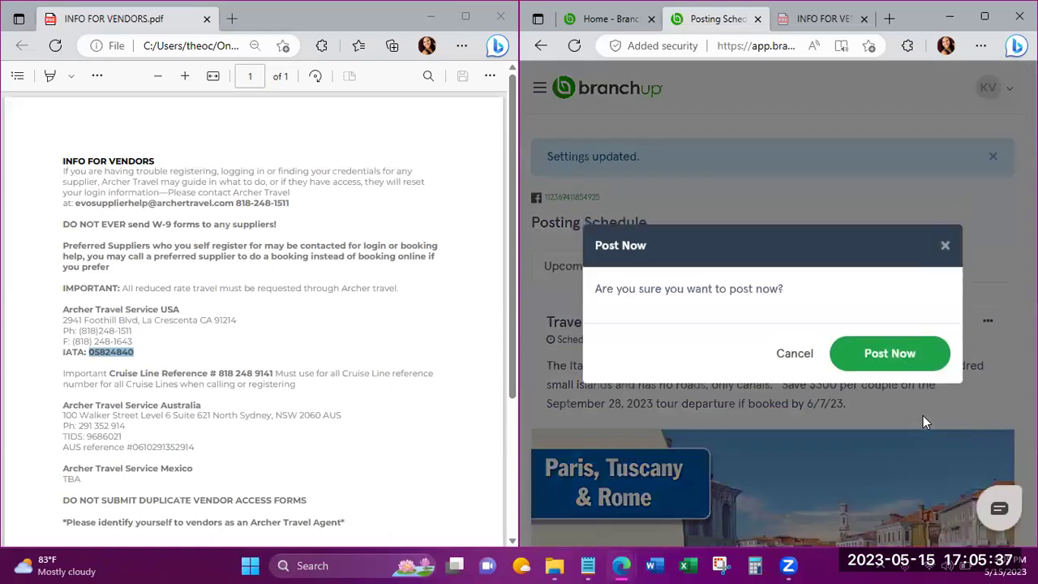
pyautogui.click(885, 357)
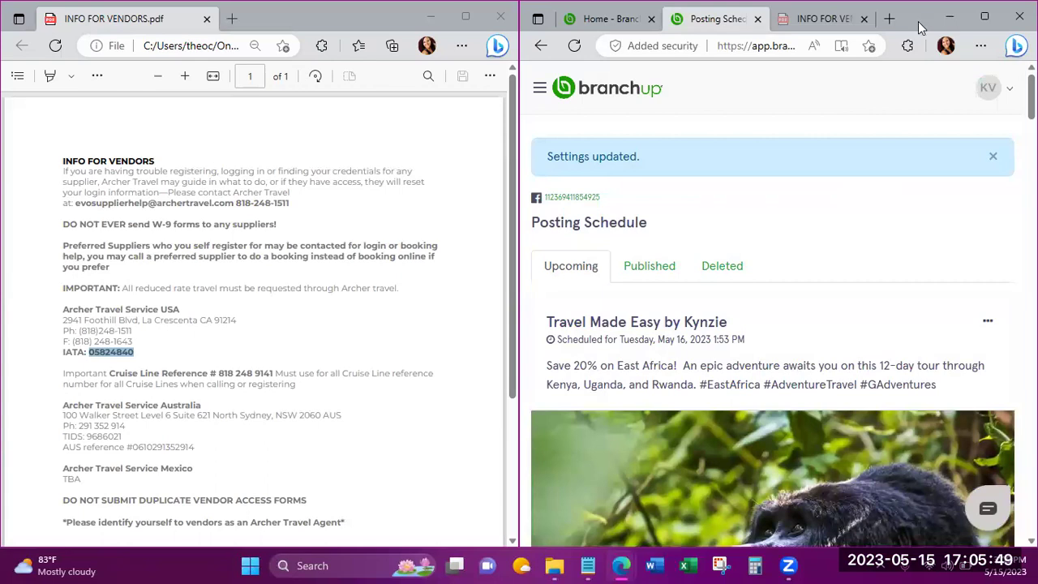
# Resize the Edge window, search for the Facebook login page, and open Facebook.
pyautogui.moveTo(918, 21); pyautogui.dragTo(883, 88)
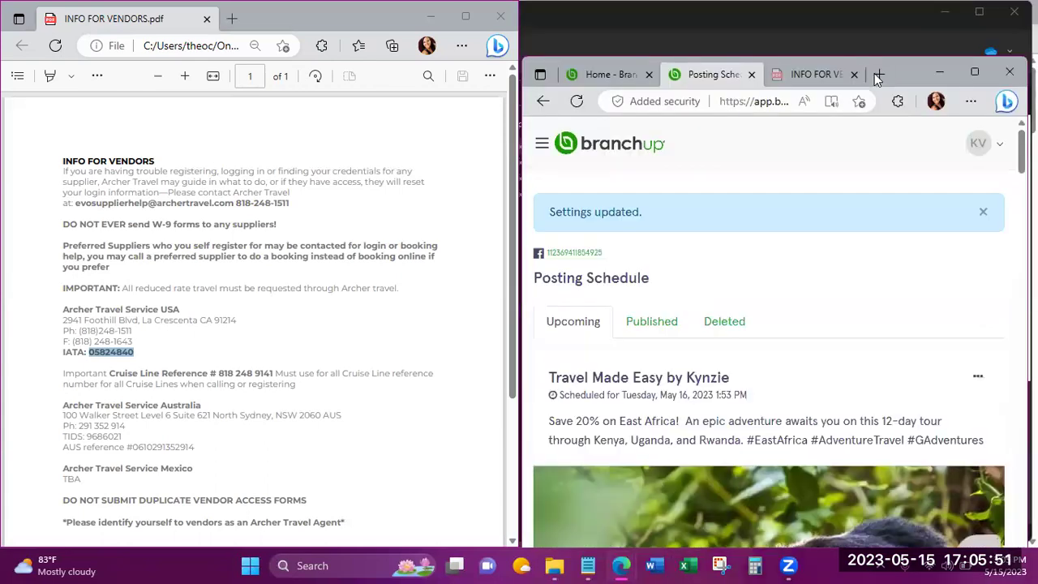
pyautogui.click(829, 77)
pyautogui.click(711, 104)
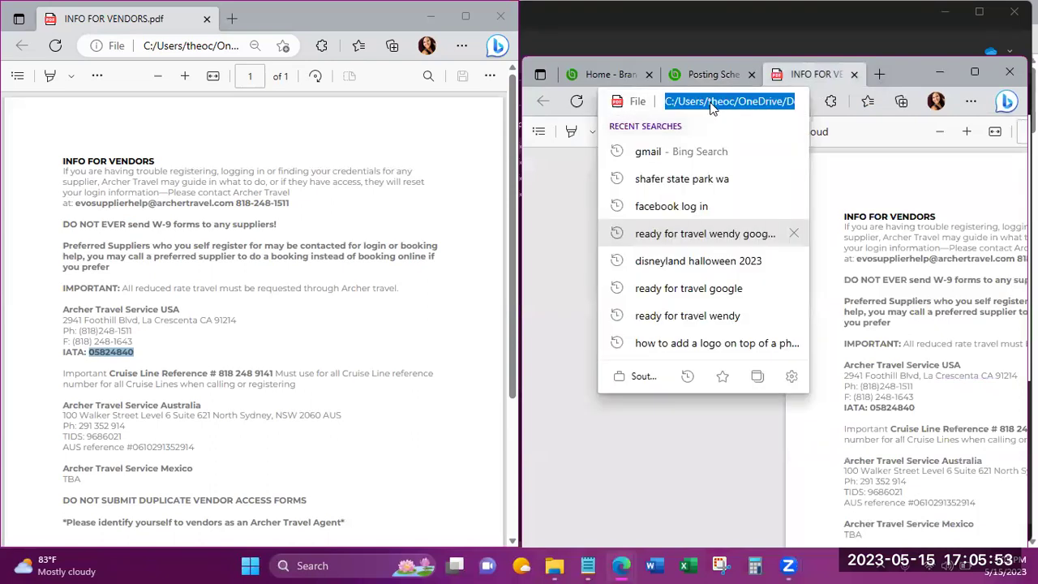
pyautogui.write('facebook log in')
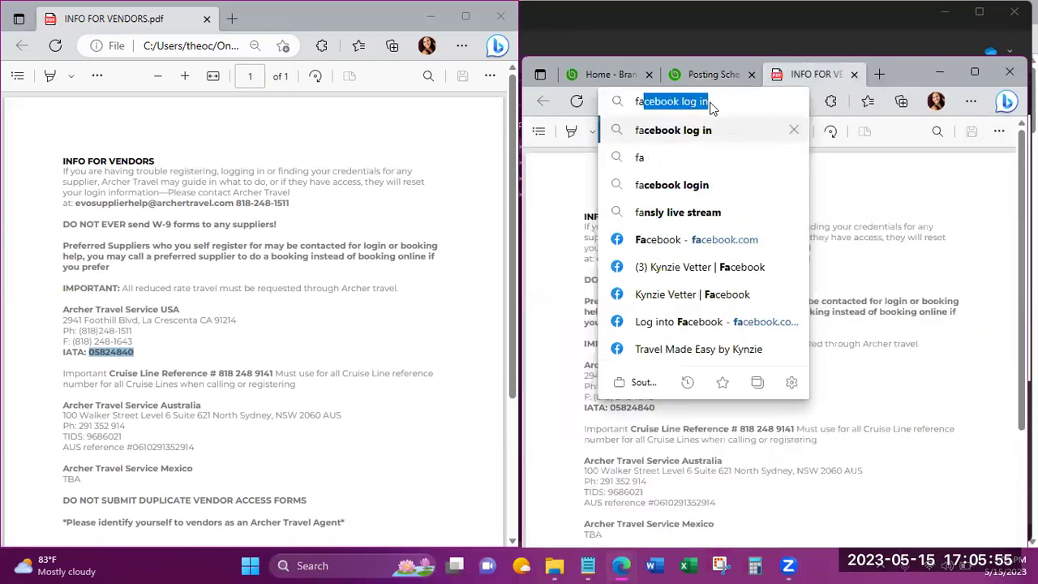
pyautogui.press('Return')
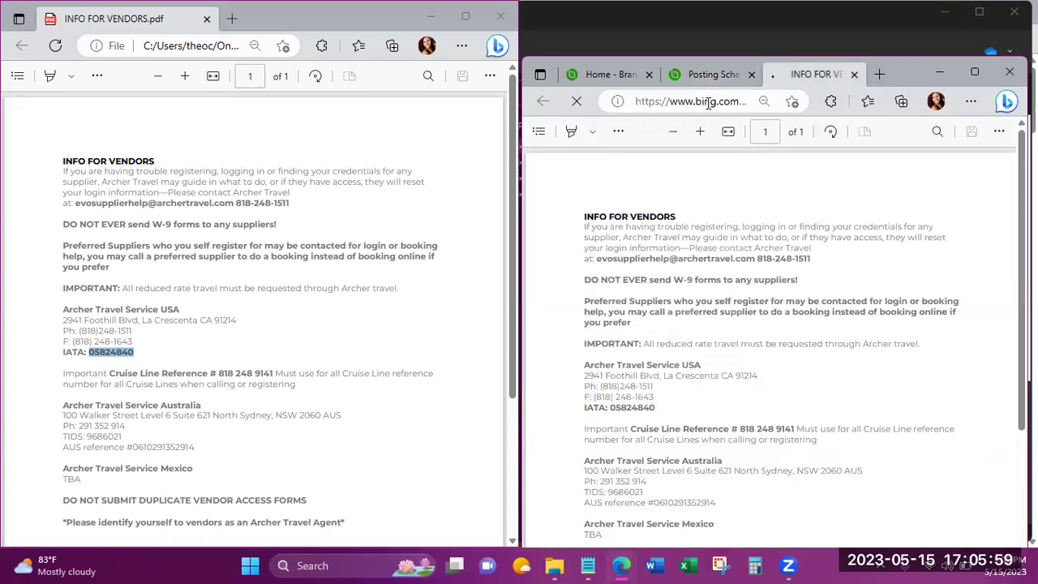
pyautogui.click(617, 290)
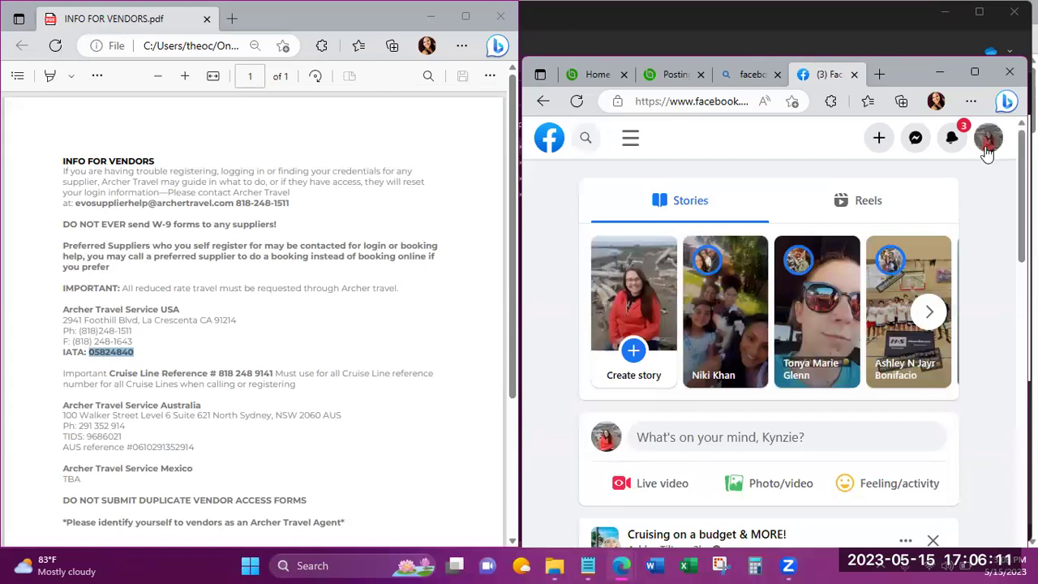
# Switch to the travel business page profile and open the Venice post's landing page link.
pyautogui.click(988, 141)
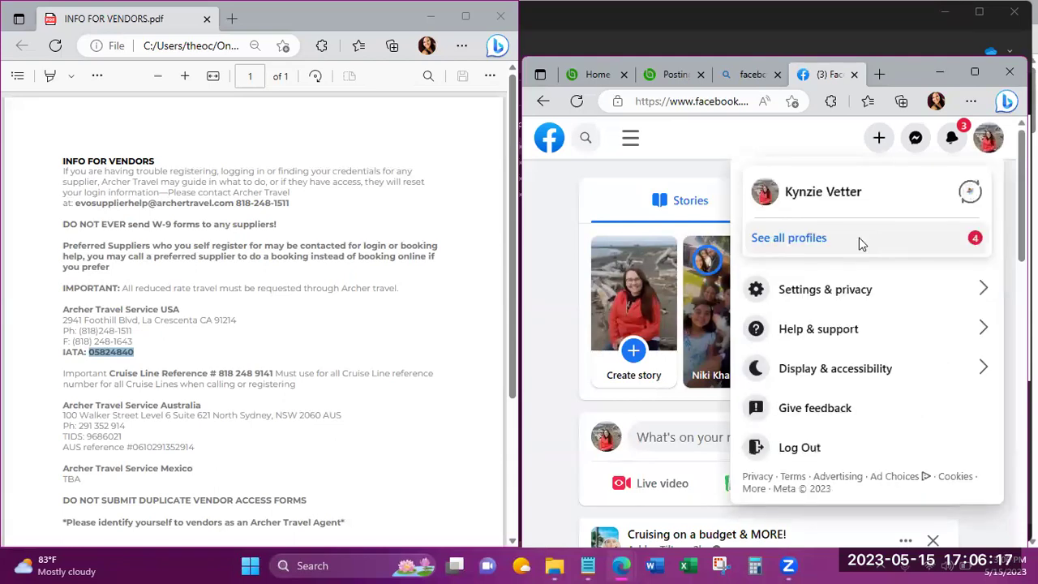
pyautogui.click(859, 244)
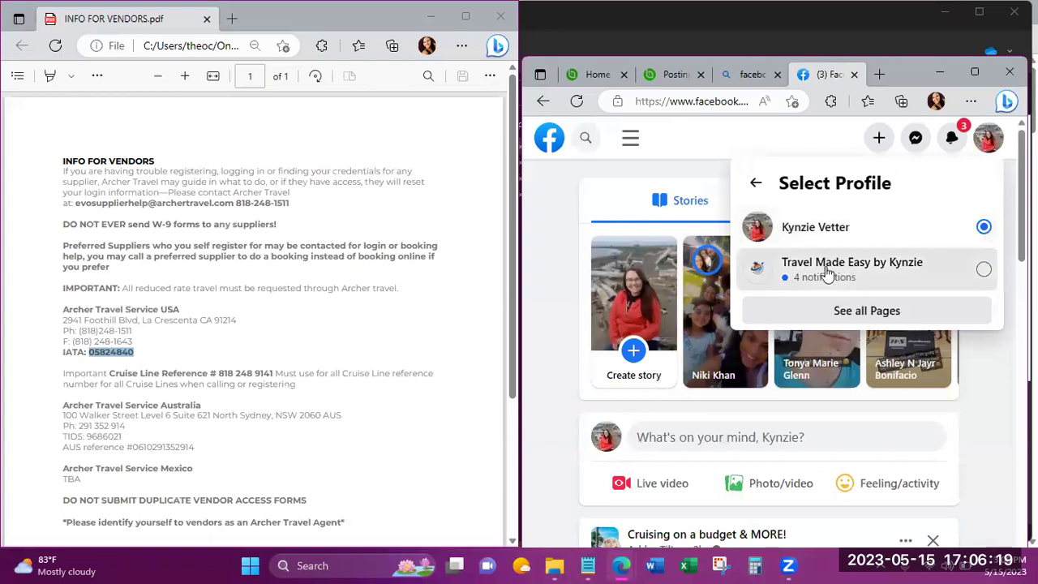
pyautogui.click(827, 273)
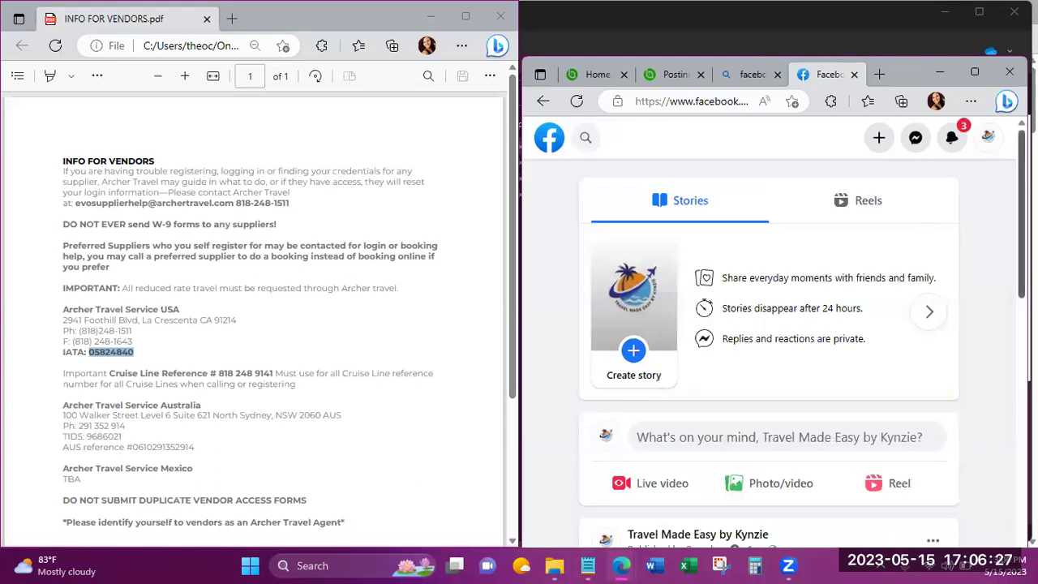
pyautogui.scroll(-3, 769, 341)
pyautogui.scroll(-2, 769, 341)
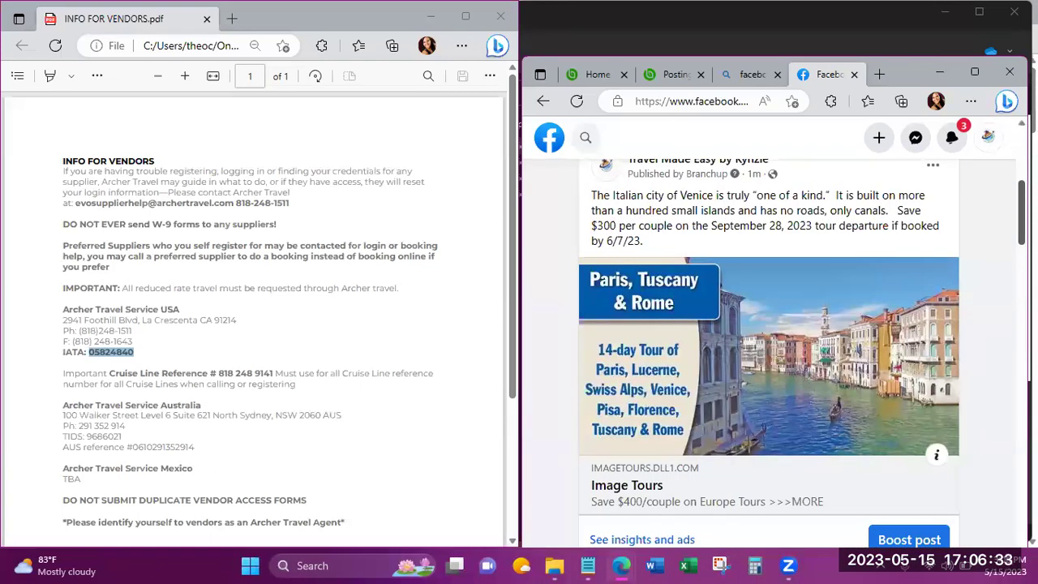
pyautogui.click(773, 328)
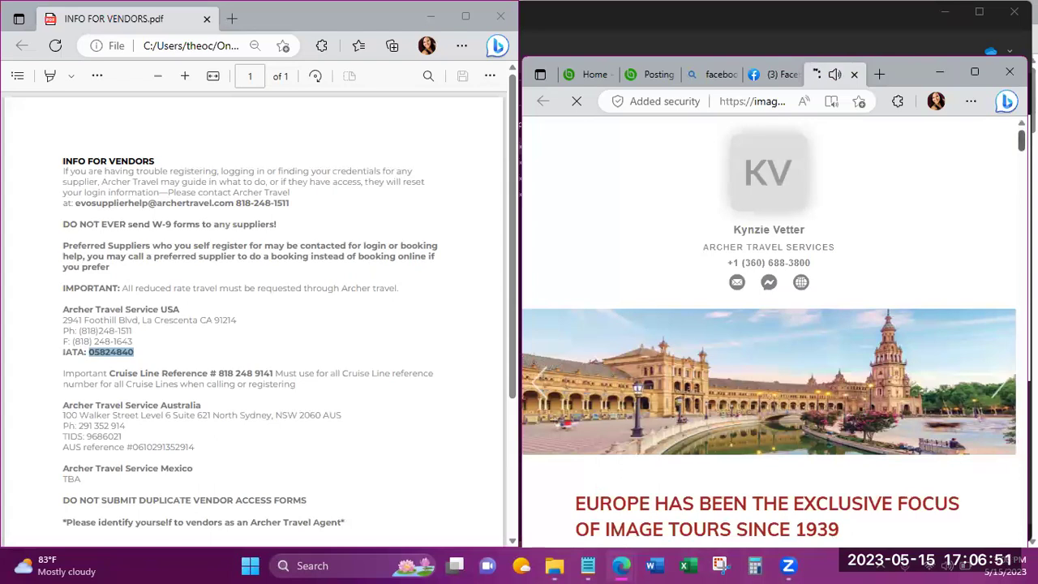
pyautogui.scroll(-5, 769, 325)
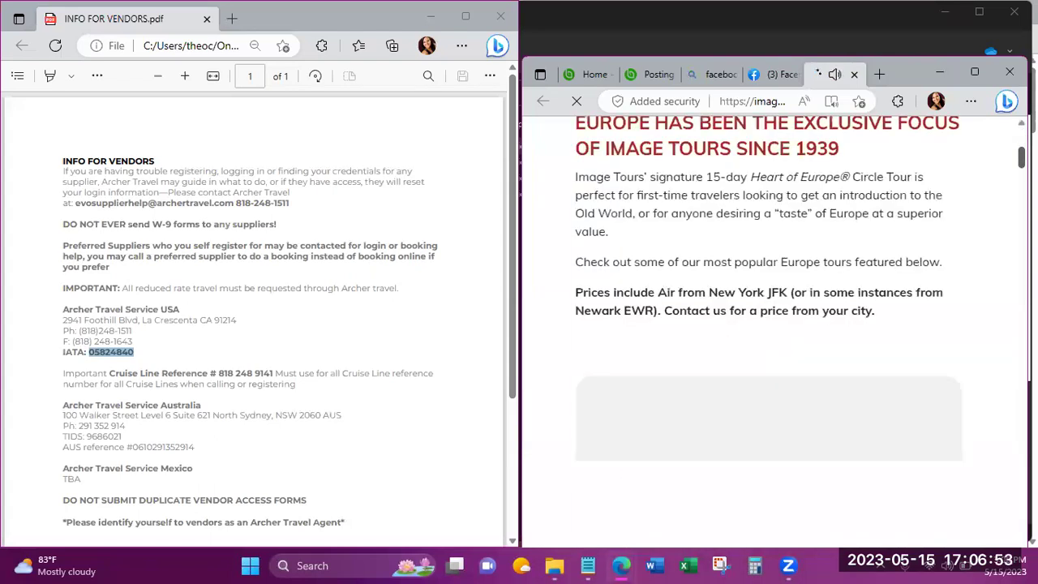
pyautogui.scroll(-3, 803, 256)
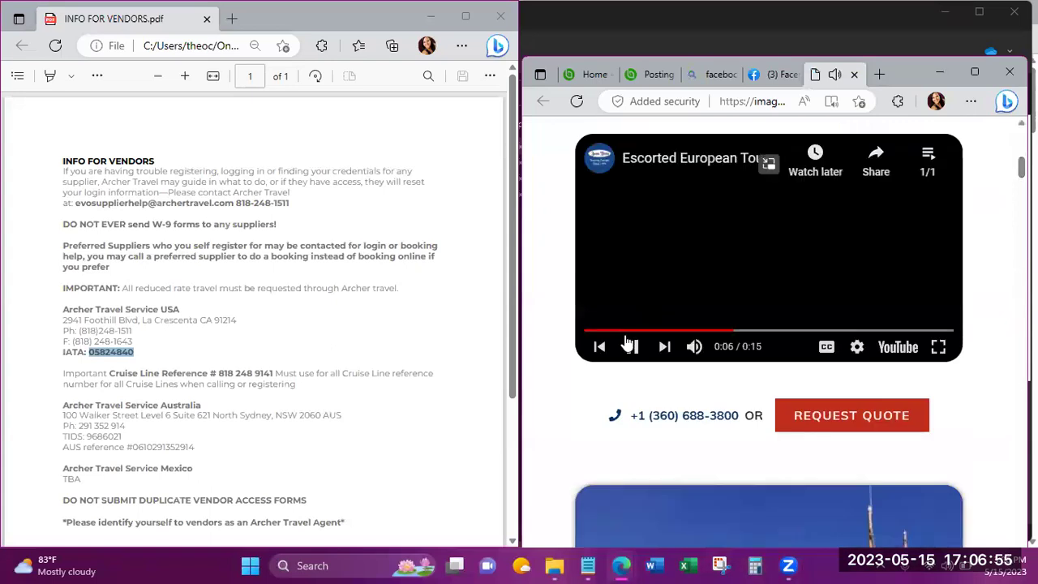
pyautogui.click(633, 348)
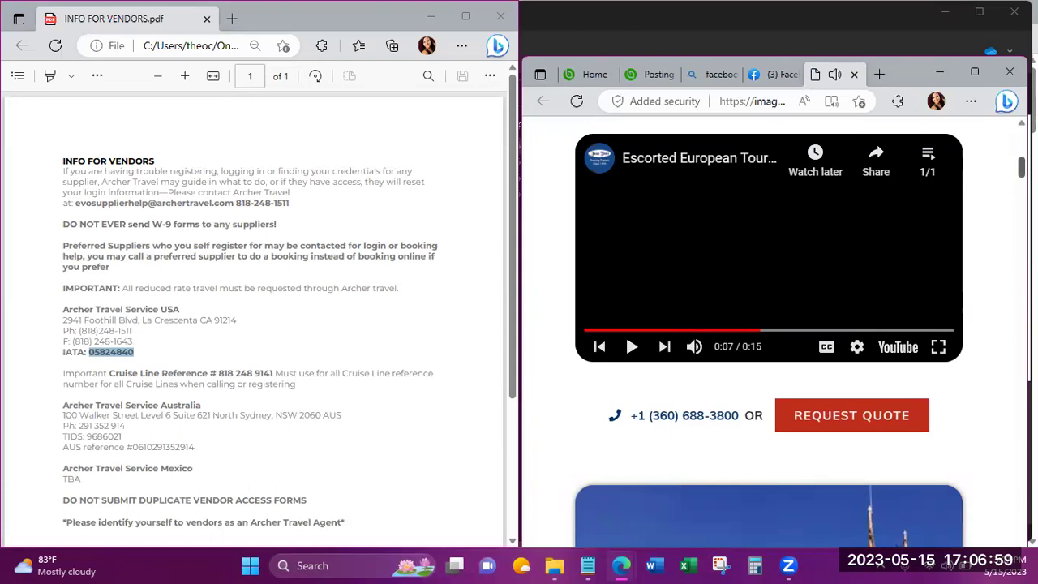
pyautogui.scroll(3, 769, 332)
pyautogui.scroll(5, 769, 333)
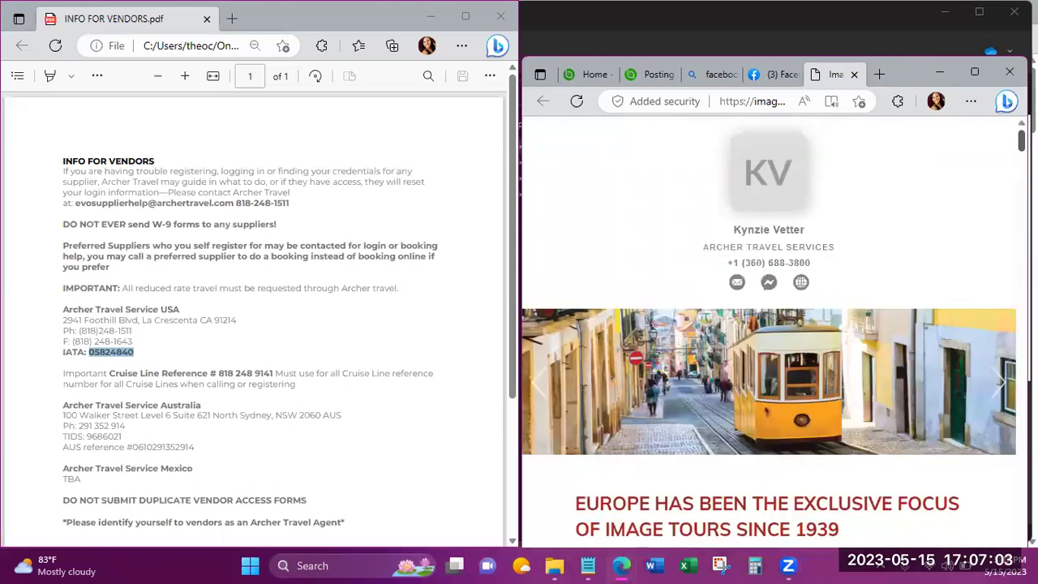
pyautogui.scroll(-1, 769, 333)
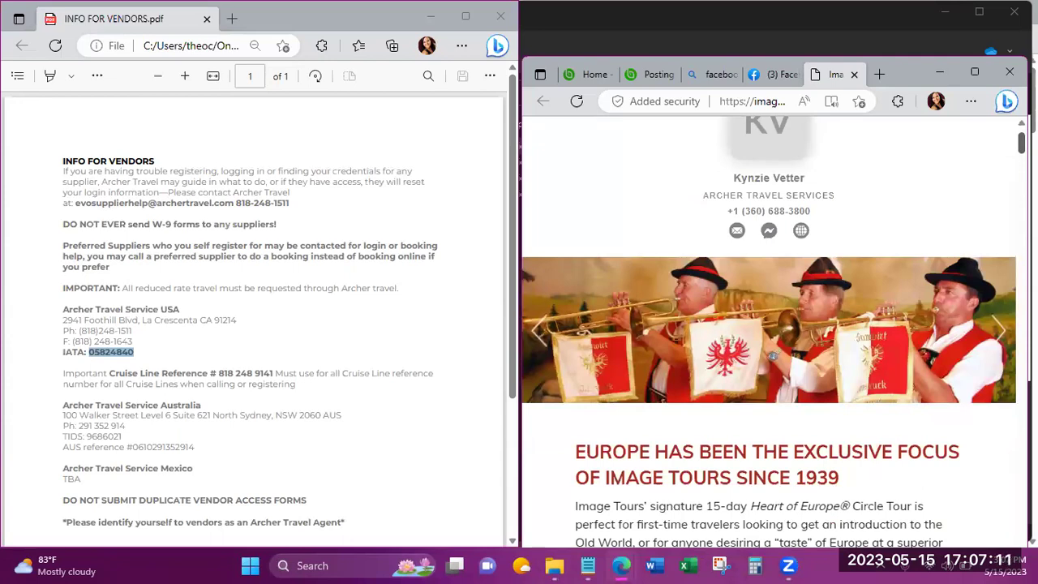
pyautogui.scroll(1, 835, 231)
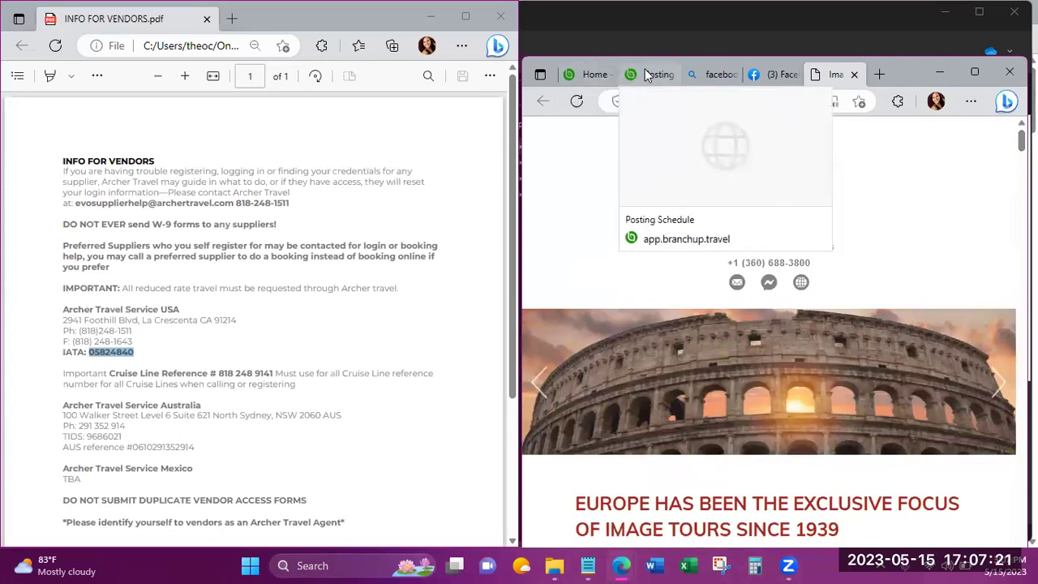
# Return to the Posting schedule, browse the navigation menu, then open the account dropdown.
pyautogui.click(647, 73)
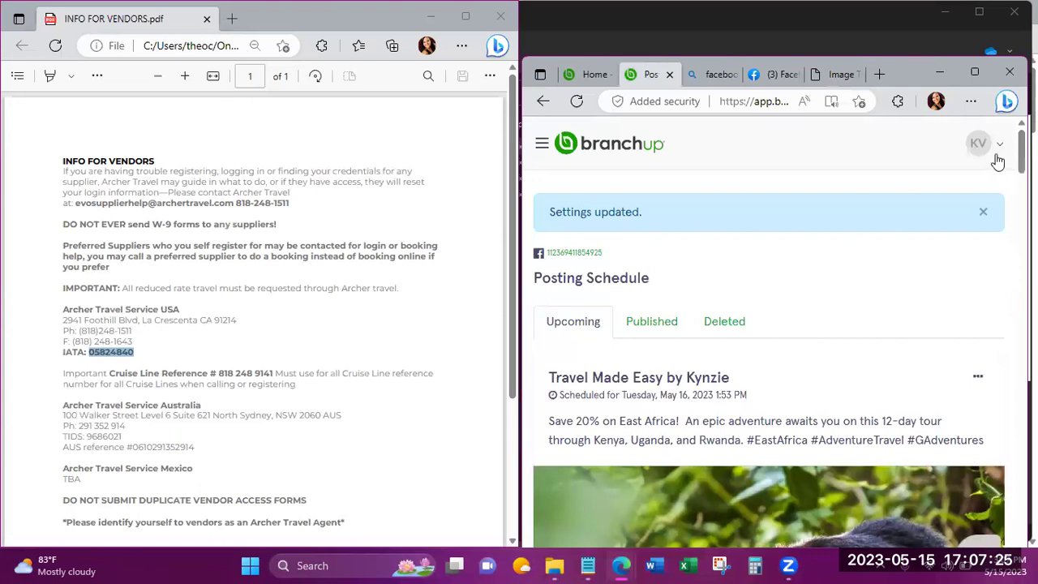
pyautogui.click(541, 144)
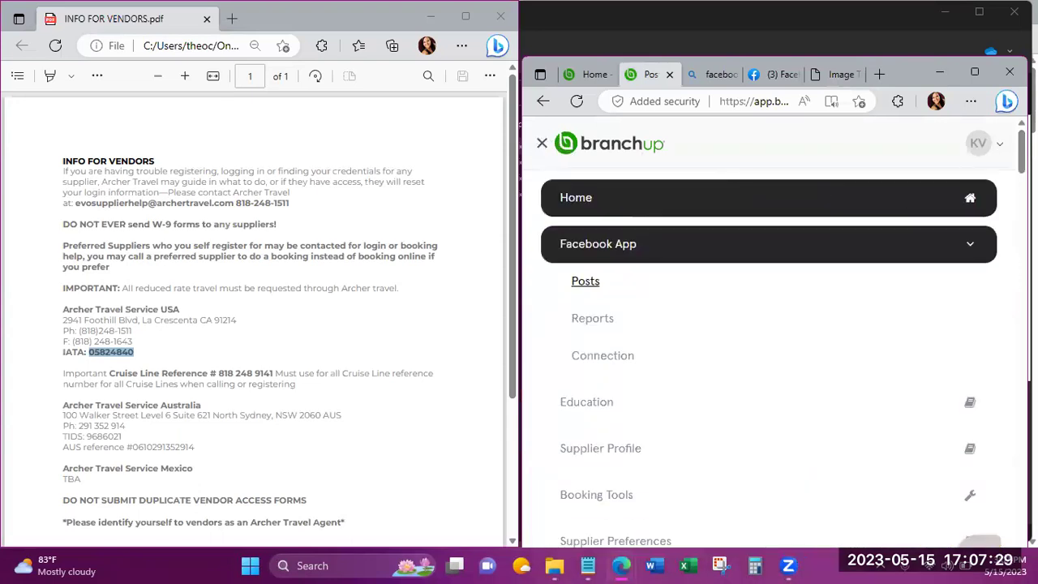
pyautogui.scroll(-1, 769, 333)
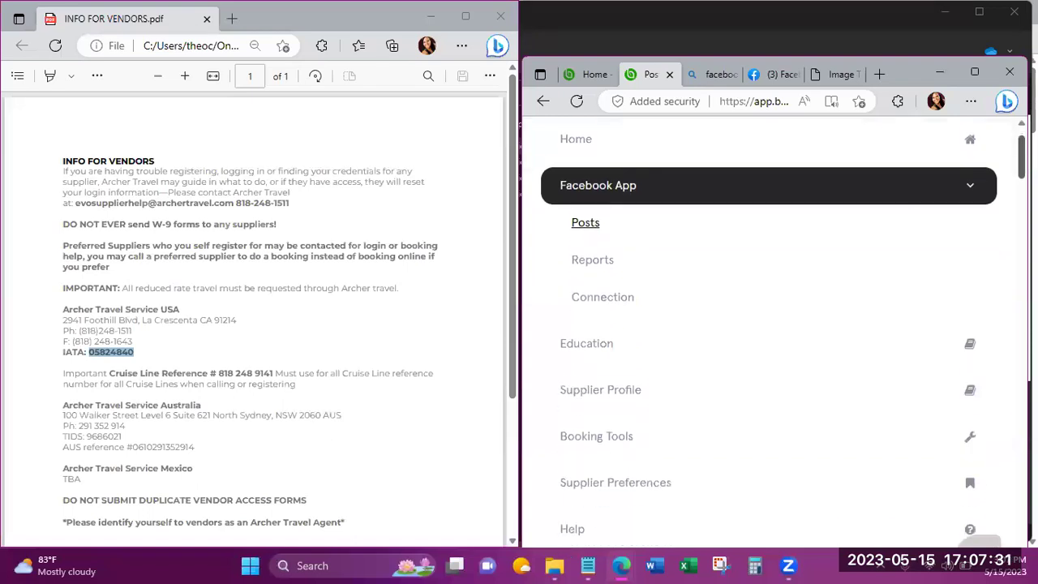
pyautogui.scroll(-1, 769, 333)
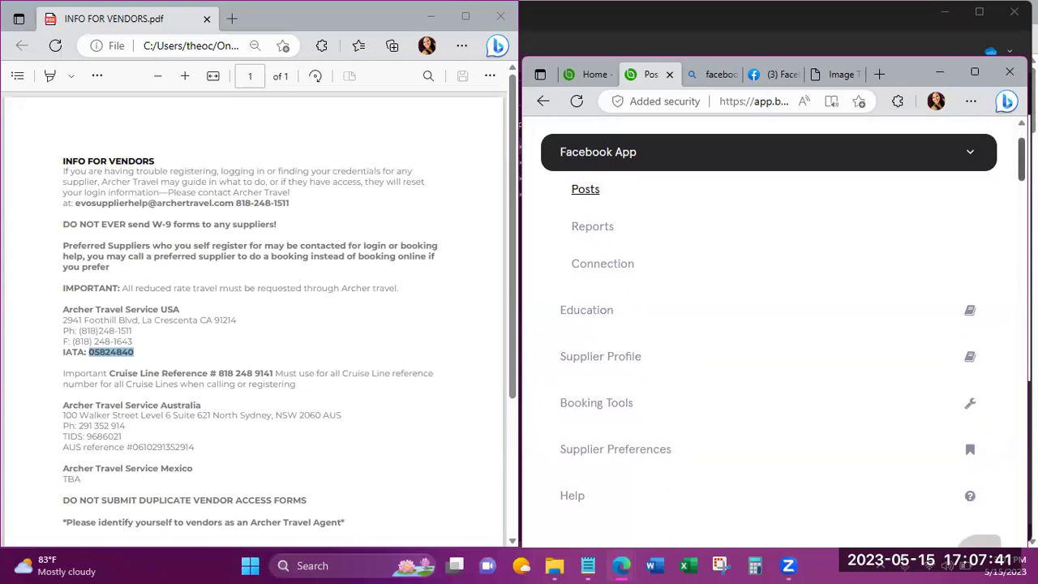
pyautogui.scroll(1, 768, 325)
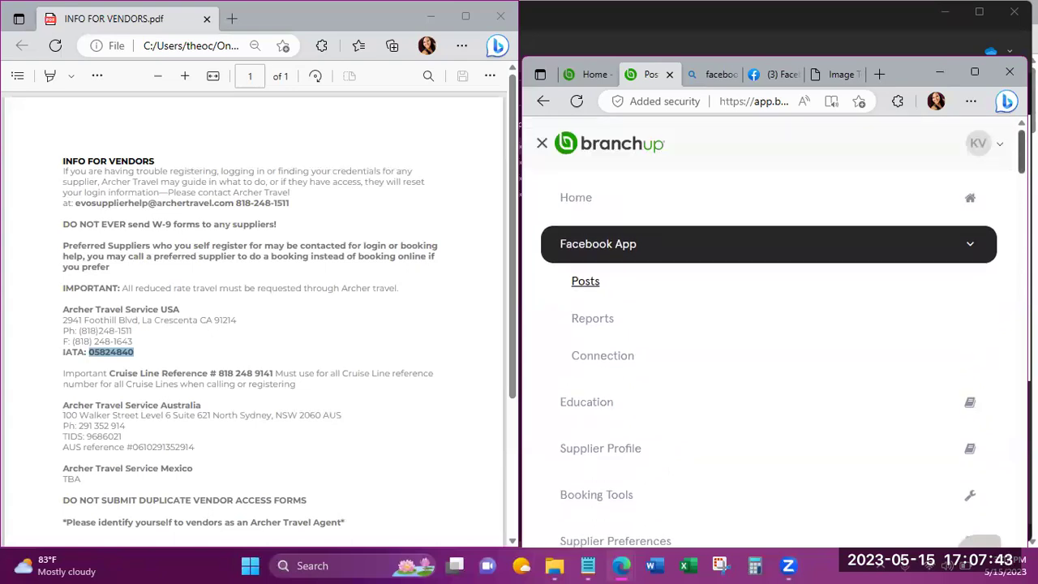
pyautogui.scroll(-1, 768, 324)
pyautogui.scroll(1, 768, 325)
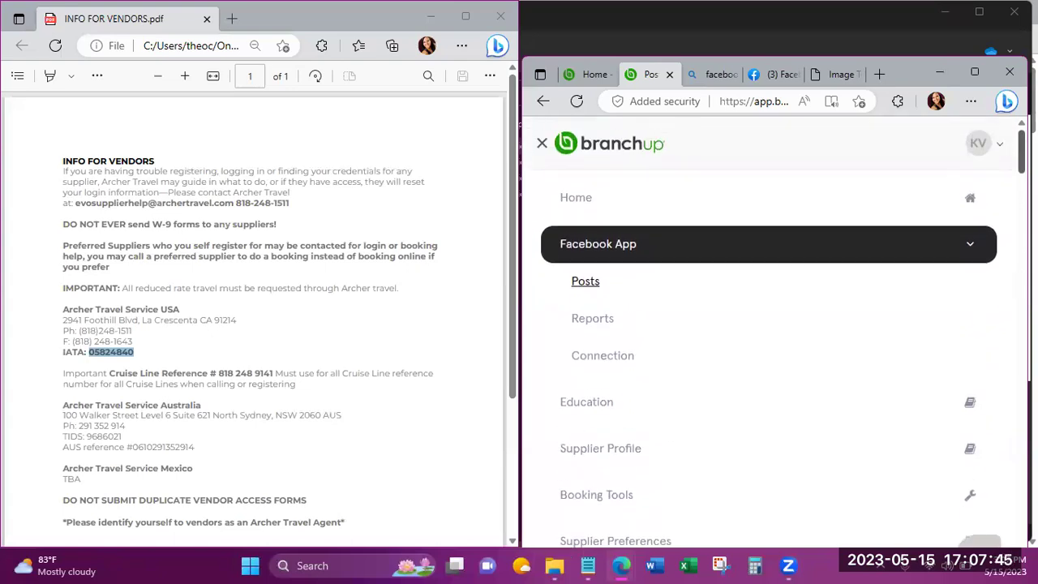
pyautogui.click(998, 148)
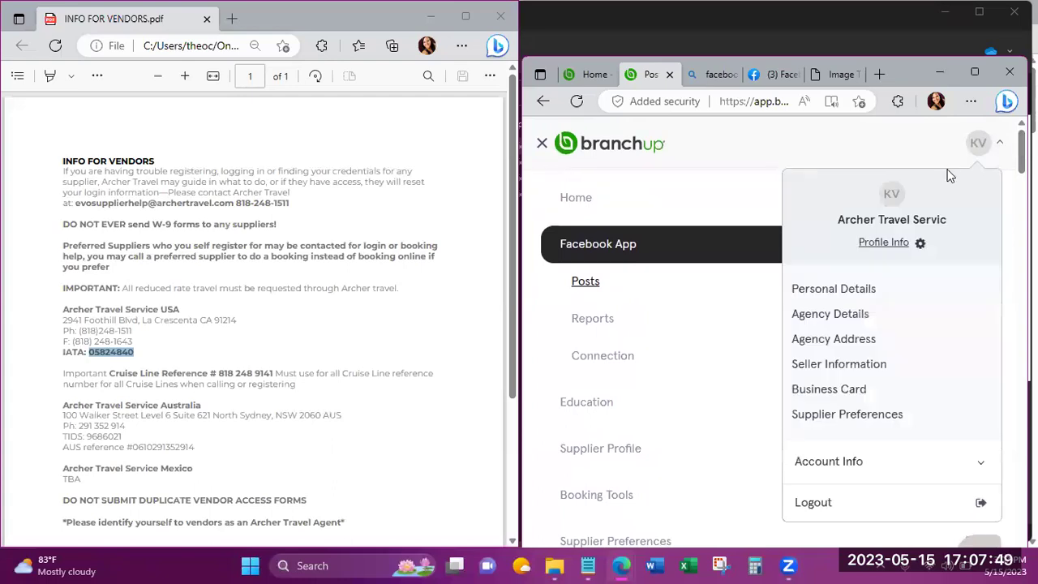
pyautogui.click(852, 316)
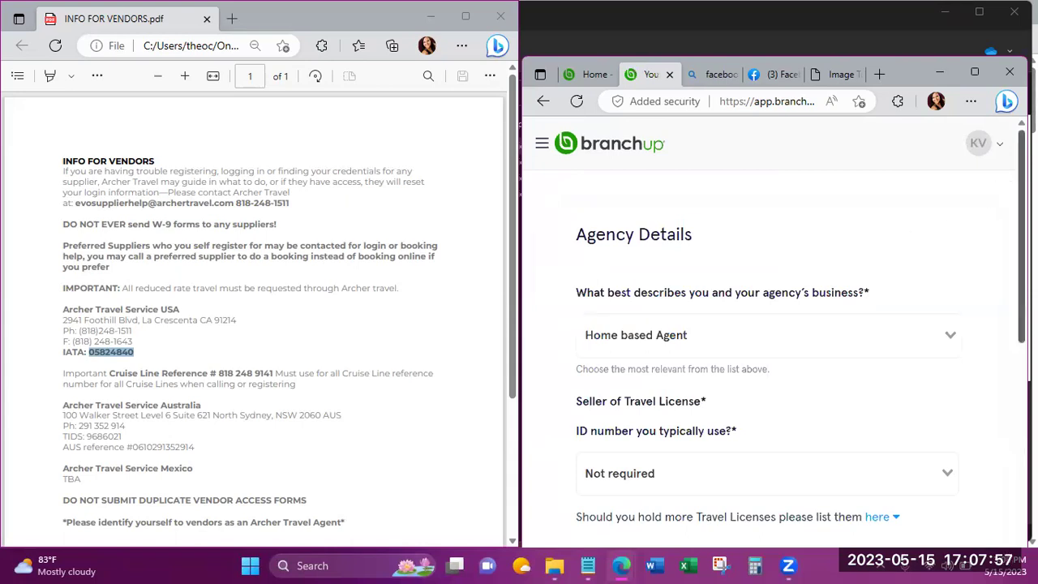
pyautogui.scroll(-2, 776, 336)
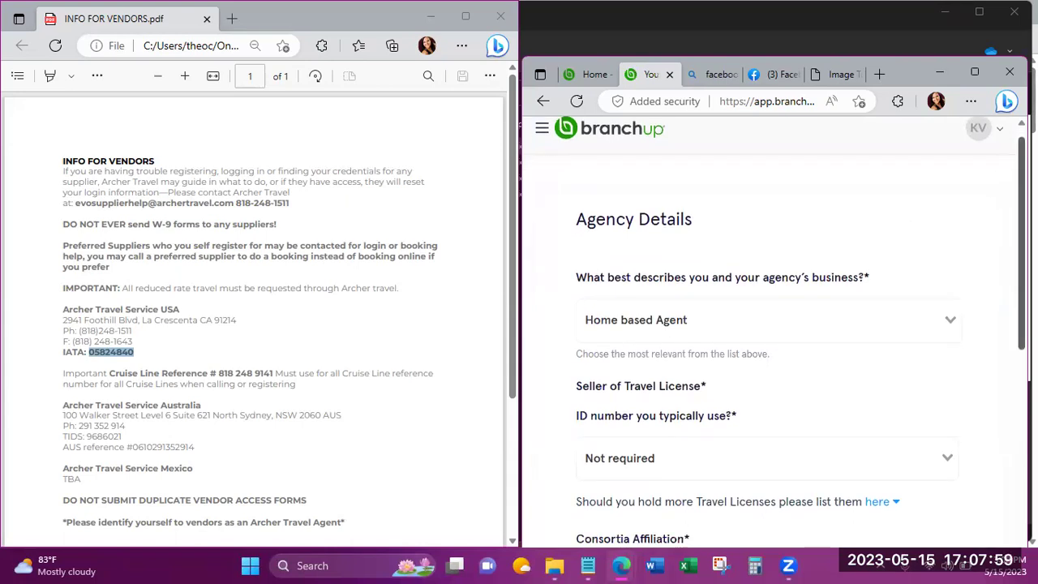
pyautogui.scroll(-3, 776, 336)
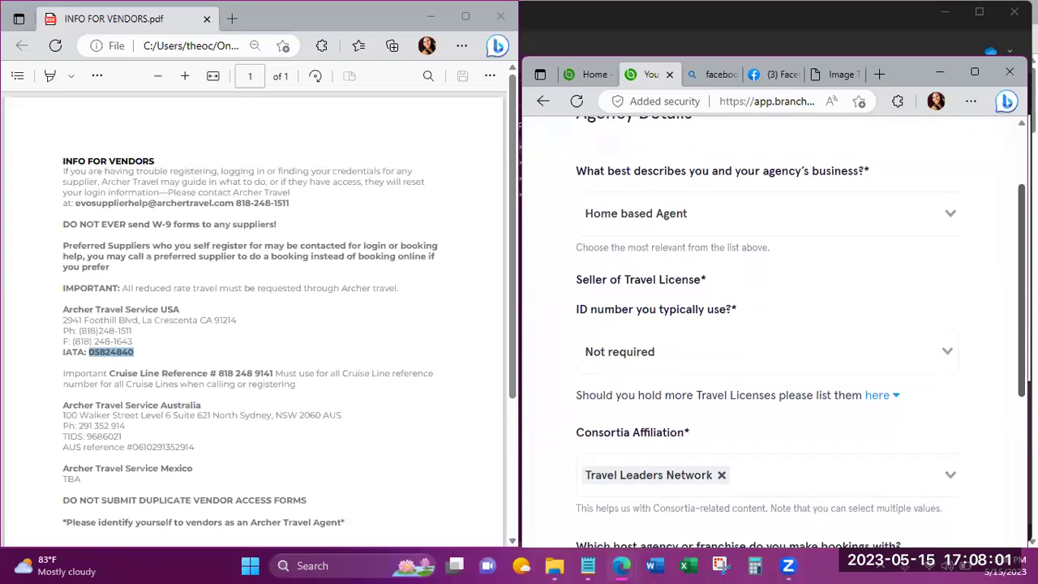
pyautogui.scroll(-3, 776, 336)
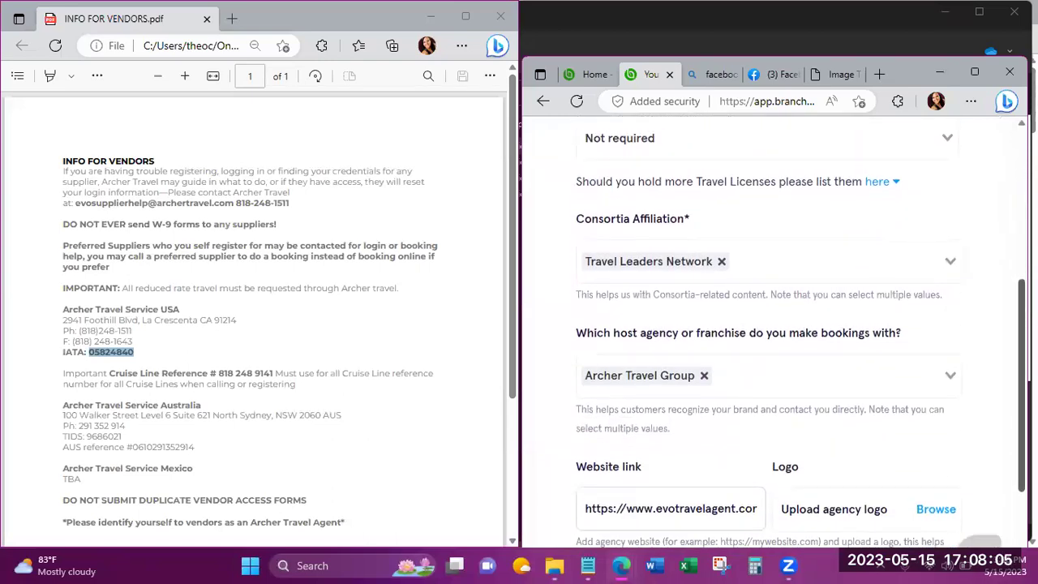
pyautogui.scroll(-1, 776, 336)
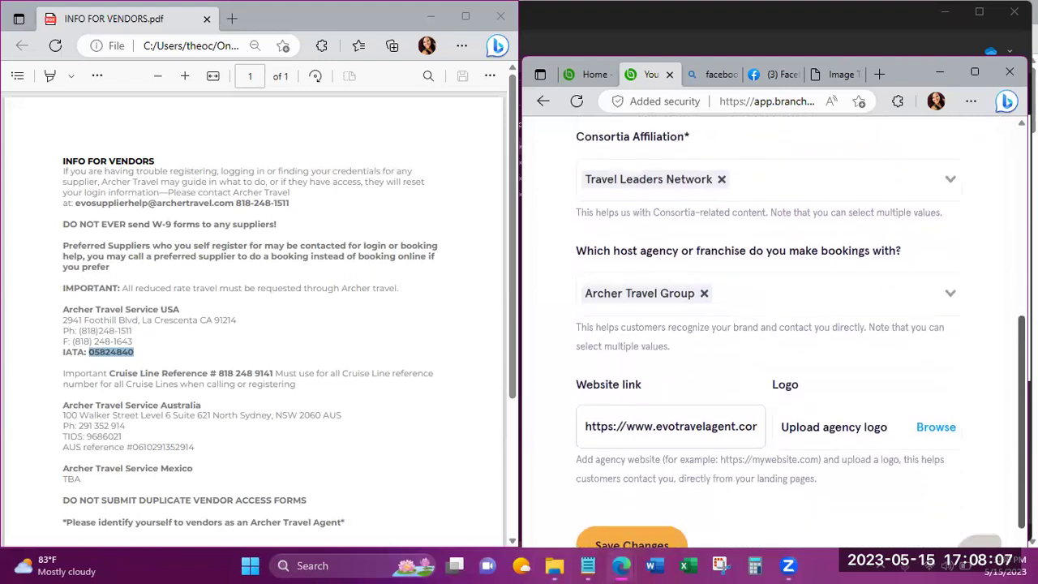
pyautogui.scroll(5, 775, 336)
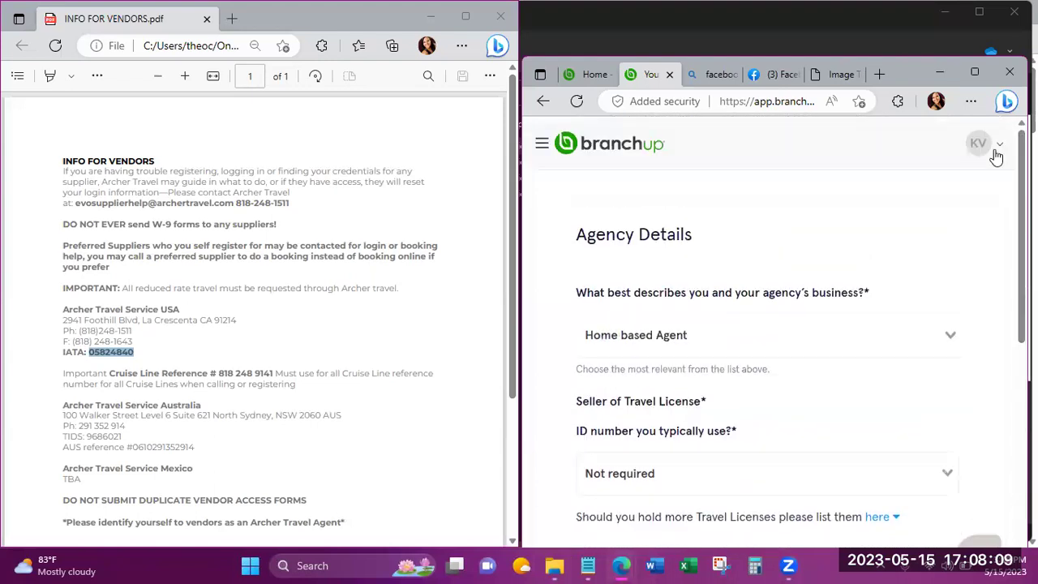
pyautogui.click(996, 156)
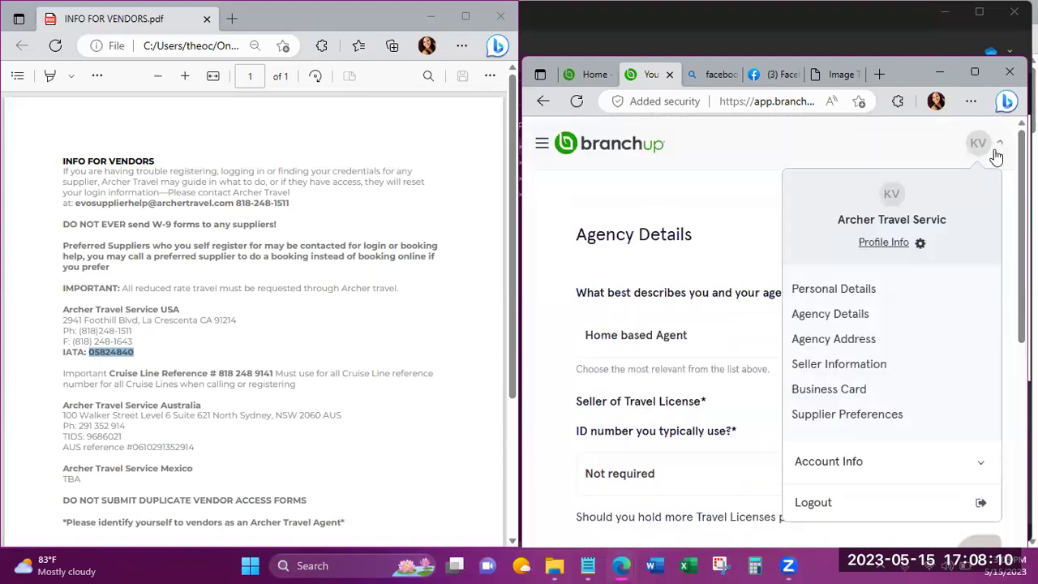
pyautogui.click(836, 290)
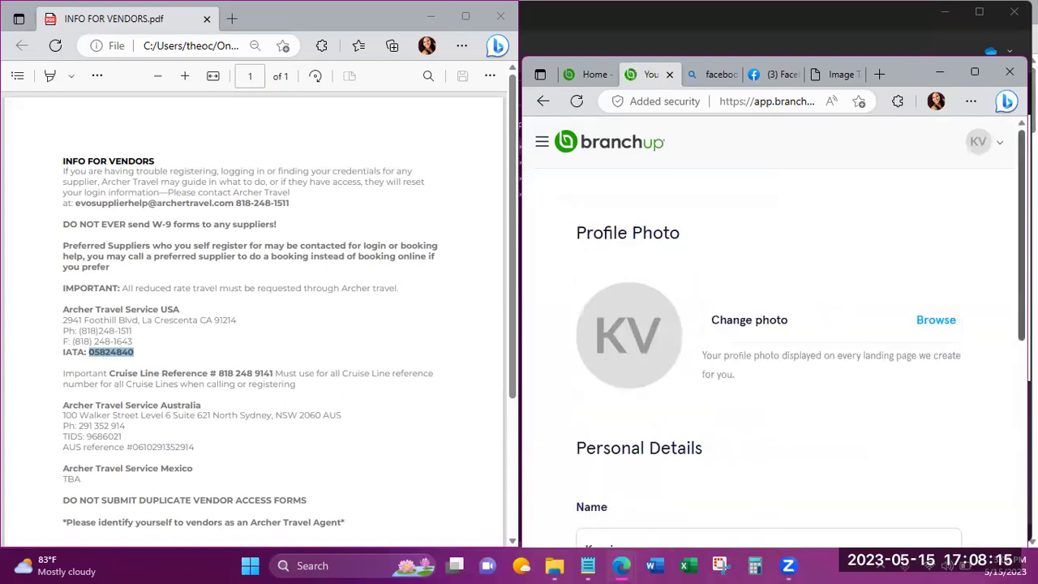
pyautogui.scroll(-2, 781, 332)
pyautogui.scroll(-3, 1006, 422)
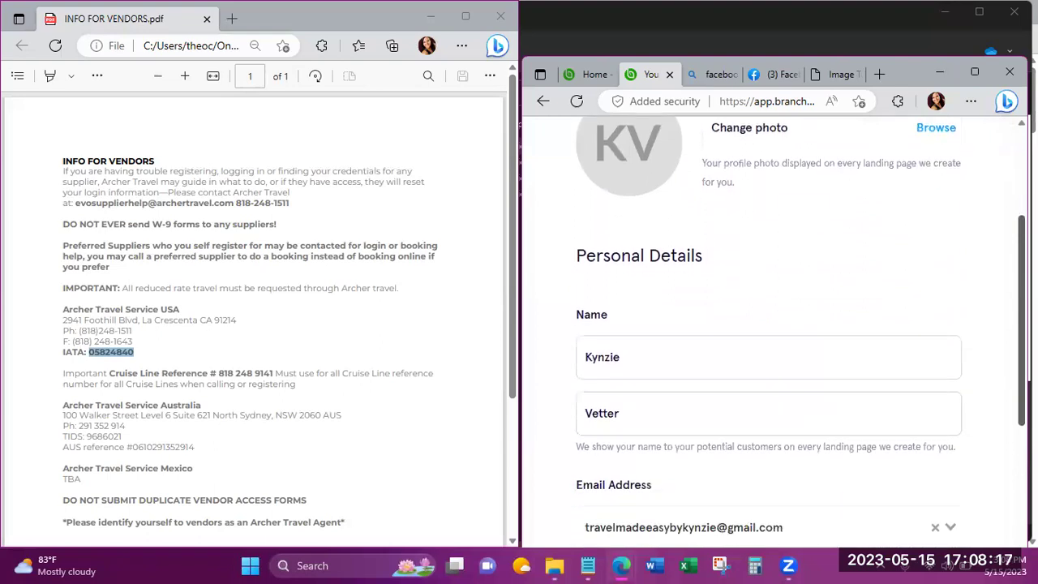
pyautogui.scroll(-2, 1006, 422)
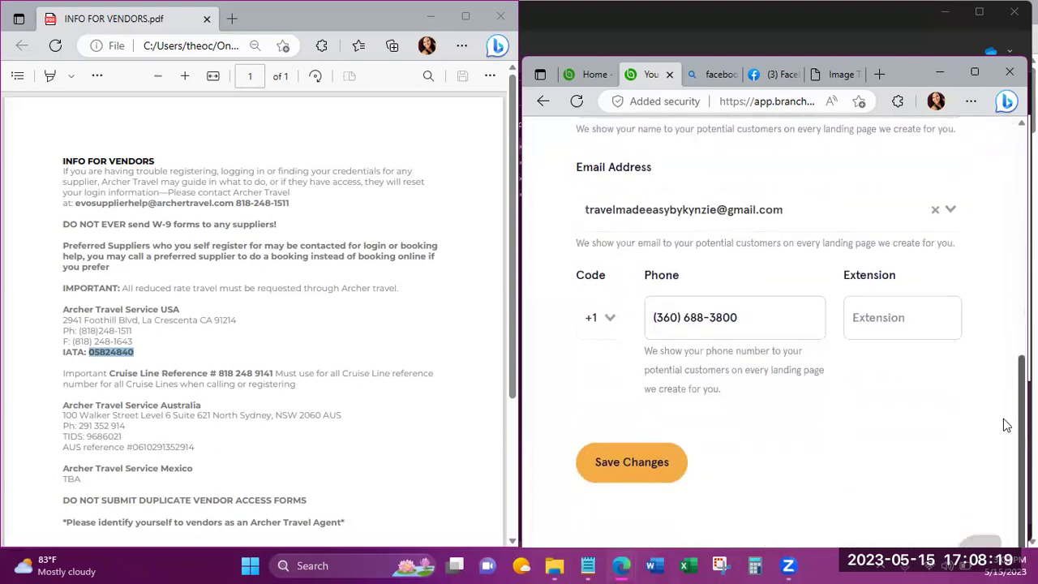
pyautogui.scroll(1, 1006, 406)
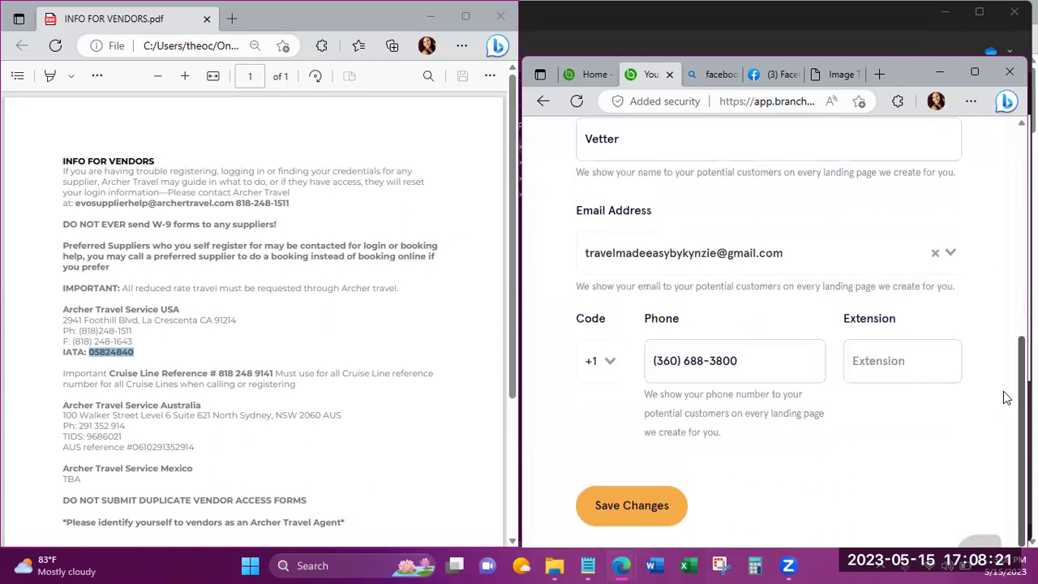
pyautogui.scroll(6, 1010, 335)
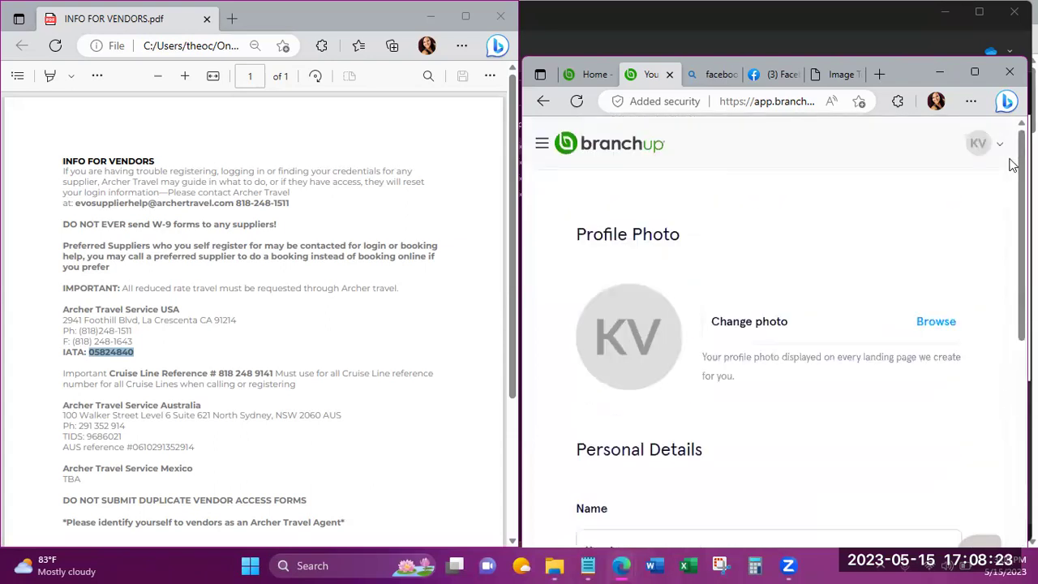
# Open the avatar menu, toggle Profile Info, and expand Account Info to reveal Account Settings and Change Password.
pyautogui.click(1002, 152)
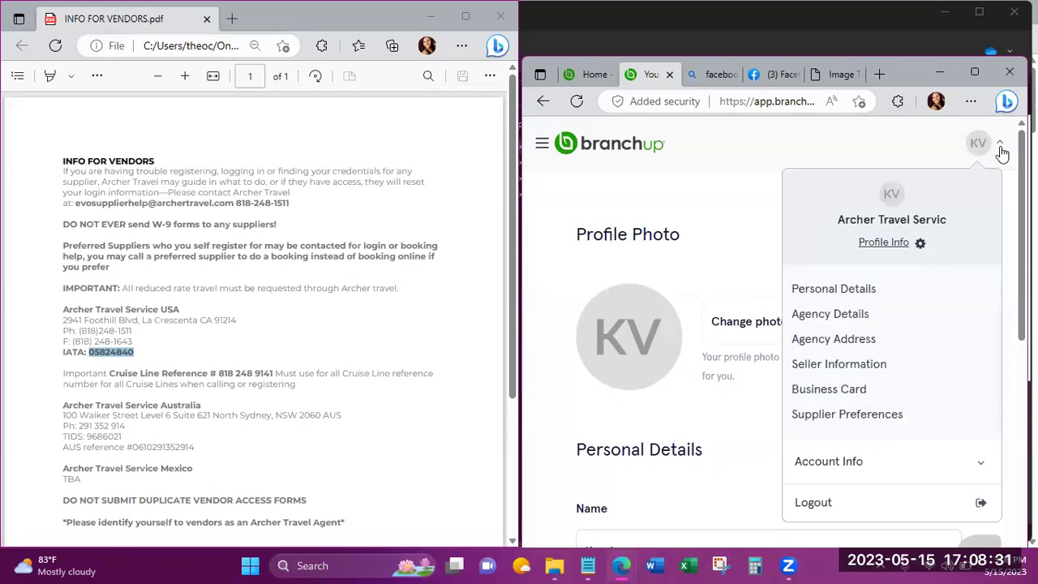
pyautogui.click(876, 243)
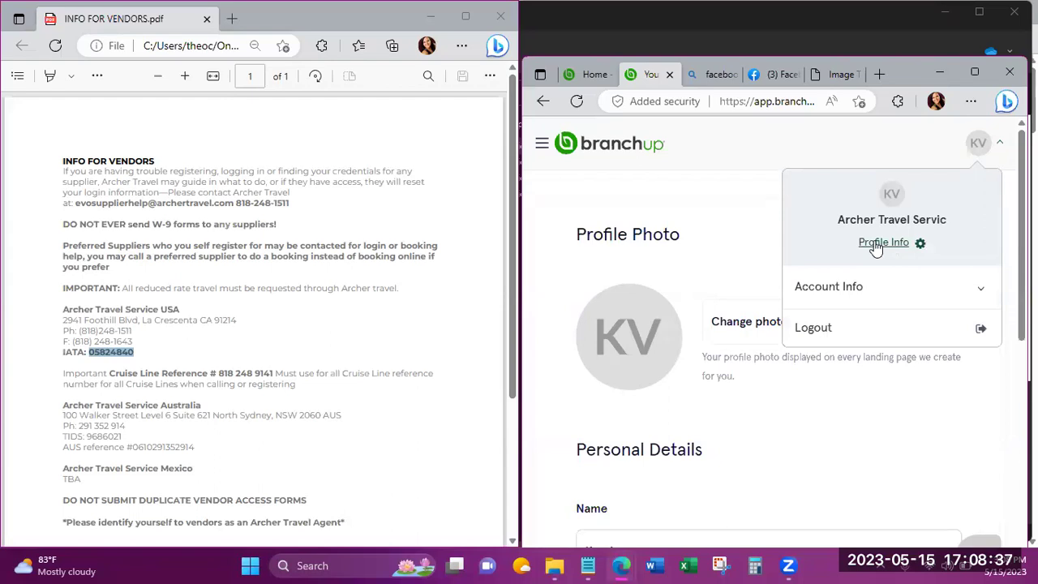
pyautogui.click(876, 245)
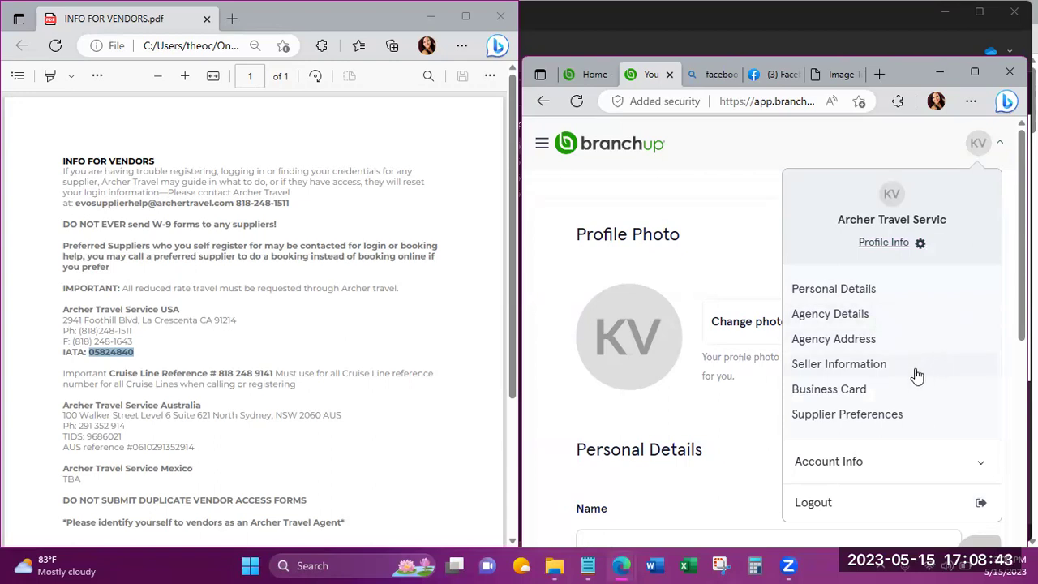
pyautogui.click(919, 244)
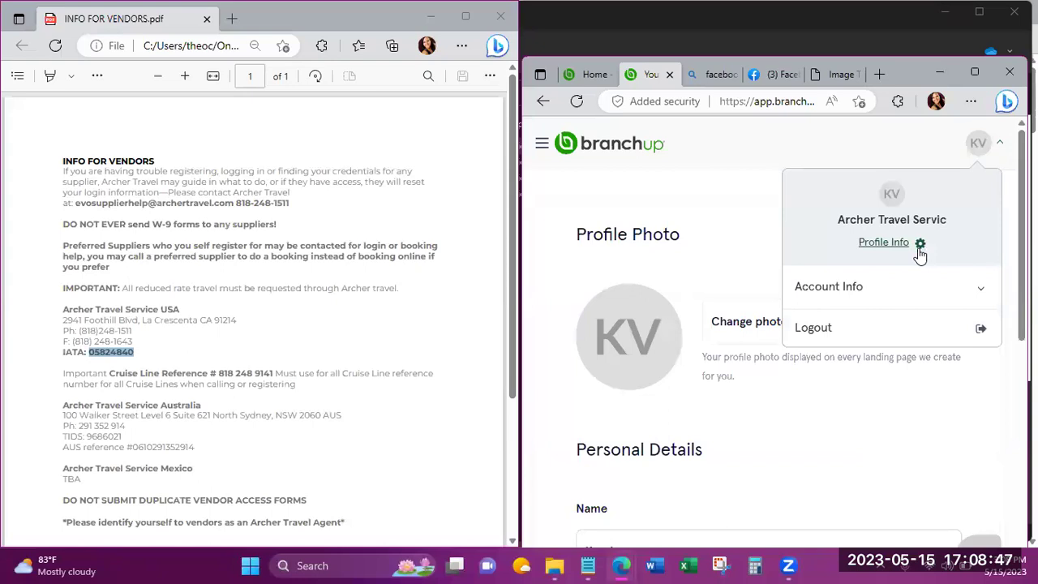
pyautogui.click(920, 244)
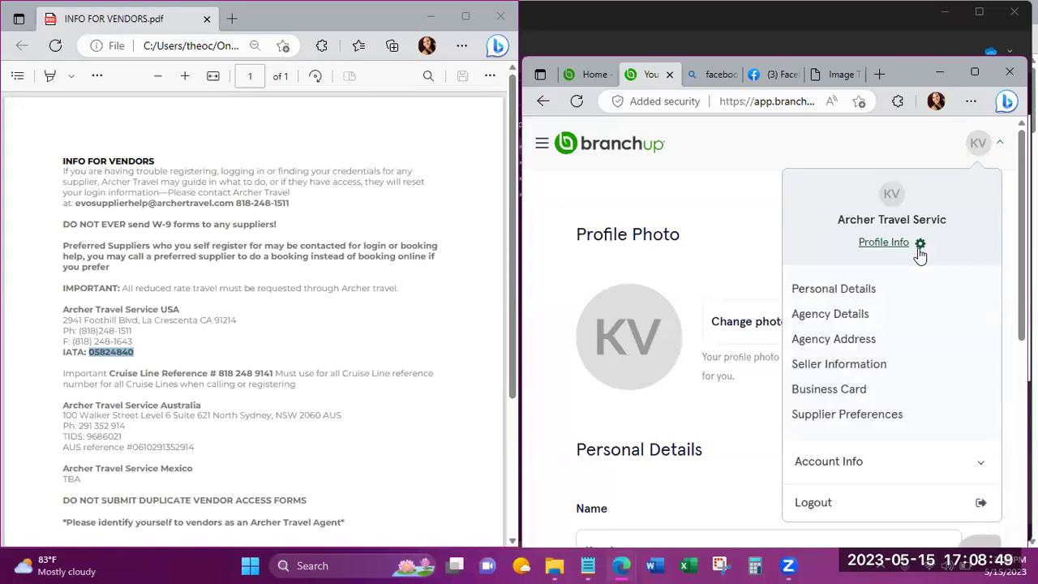
pyautogui.click(985, 464)
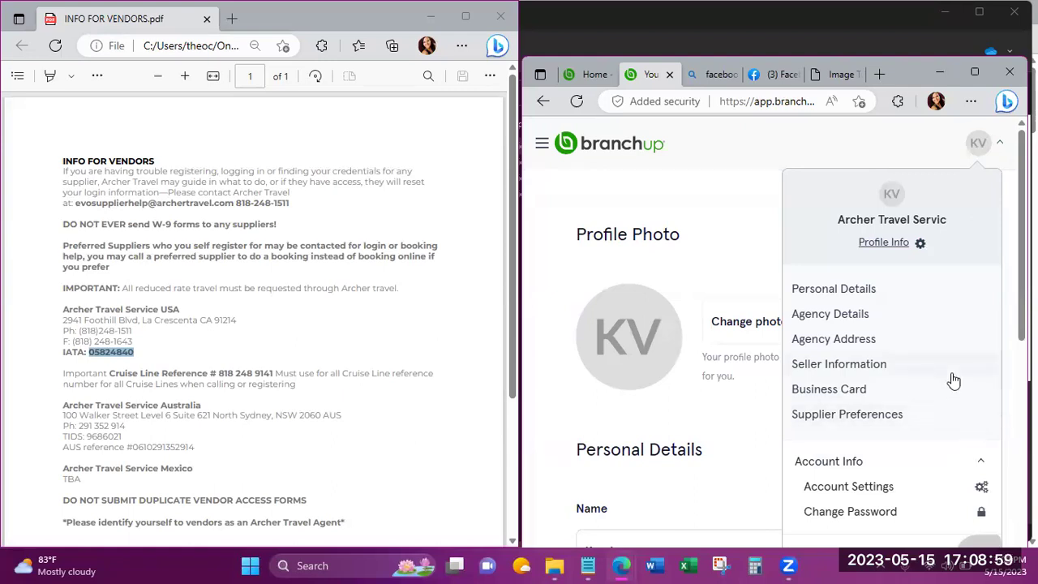
# In Agency Details, delete the Archer Travel Group host agency tag and save, keeping Travel Leaders Network.
pyautogui.click(868, 318)
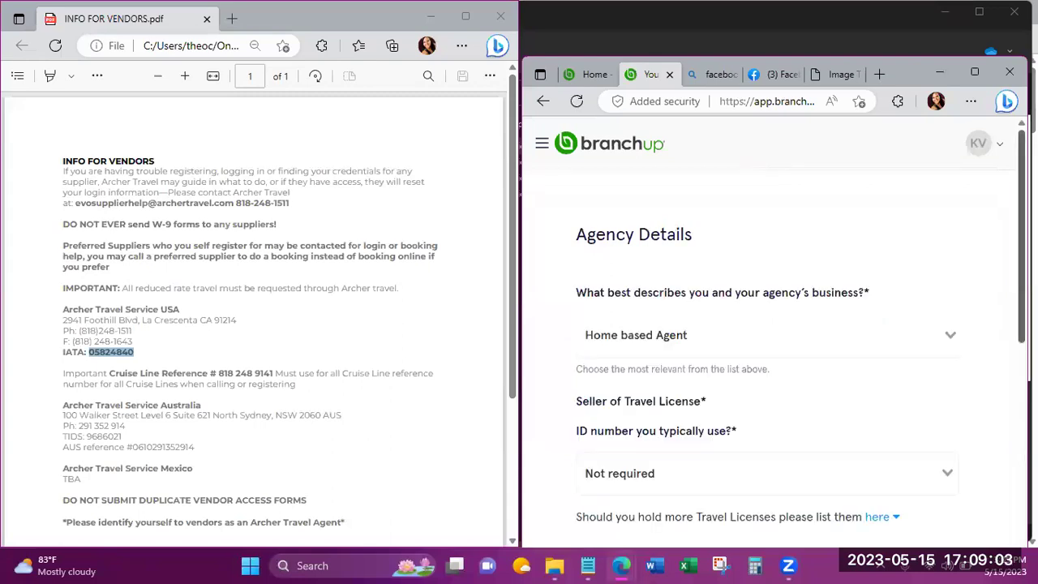
pyautogui.scroll(-5, 1003, 352)
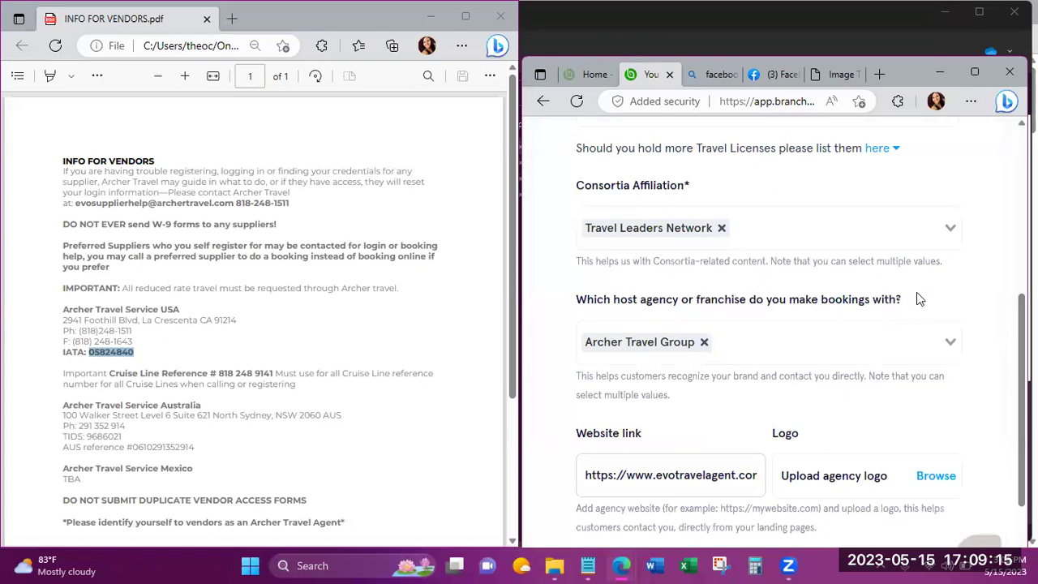
pyautogui.click(705, 344)
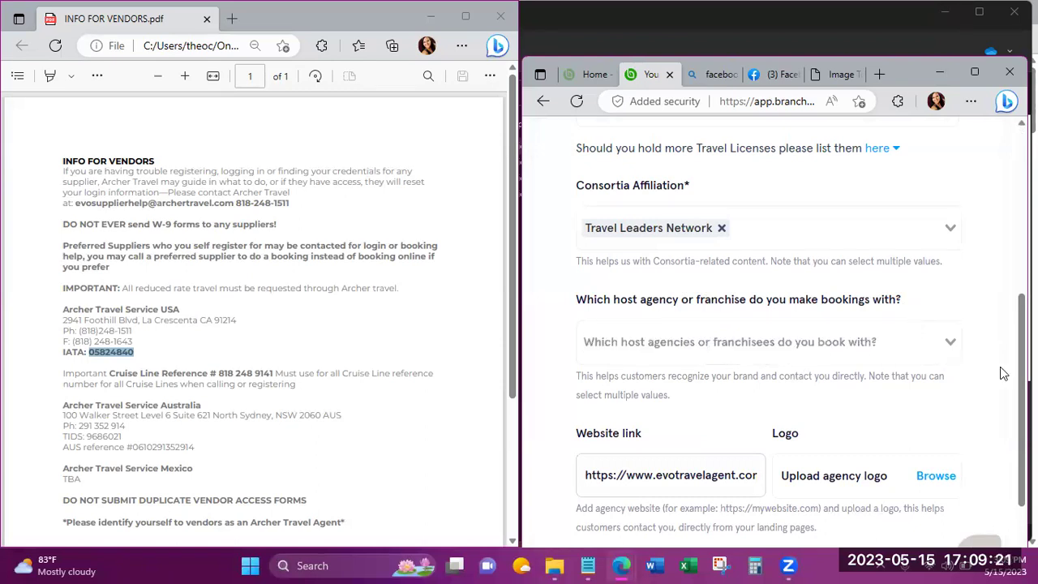
pyautogui.scroll(-1, 770, 324)
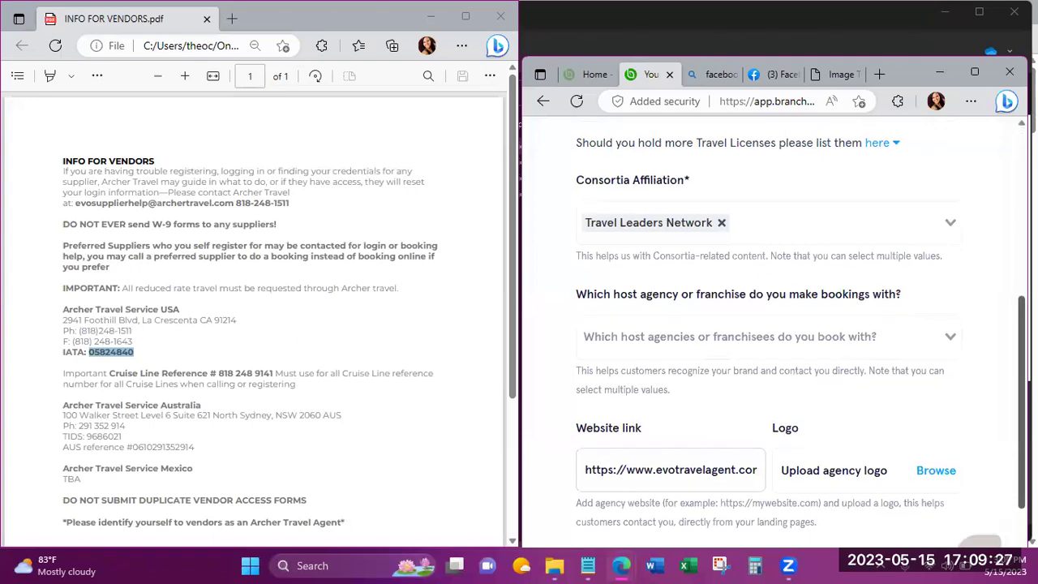
pyautogui.scroll(-1, 726, 538)
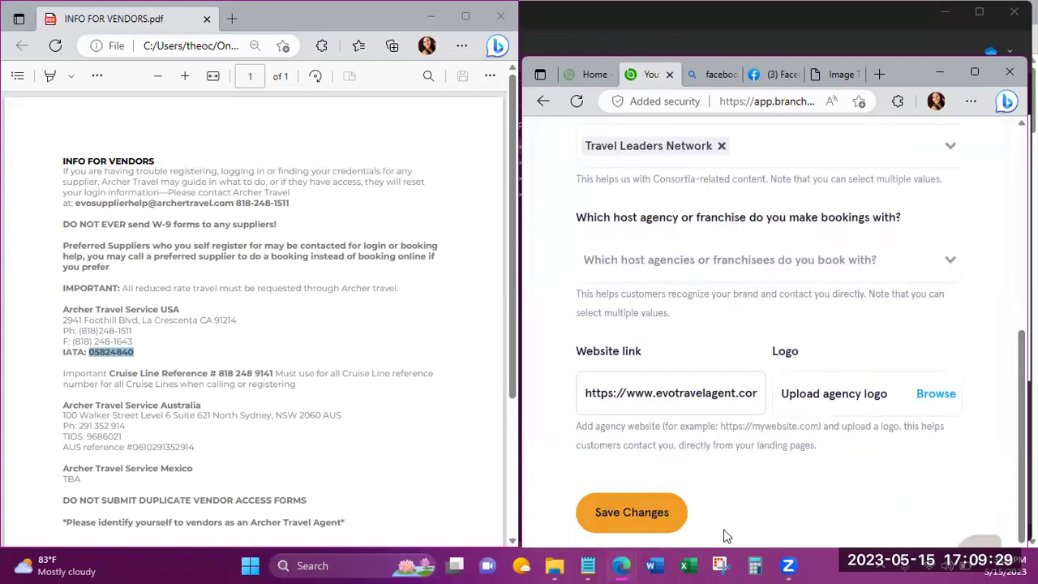
pyautogui.click(629, 515)
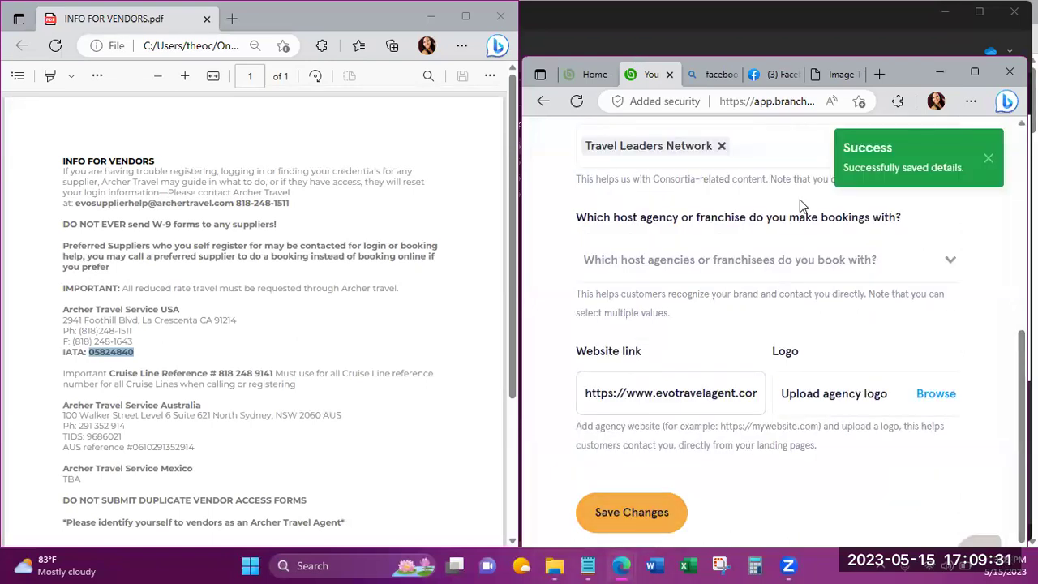
# On Facebook, open the Venice post's Image Tours link, then close the Image Tours tabs.
pyautogui.click(774, 78)
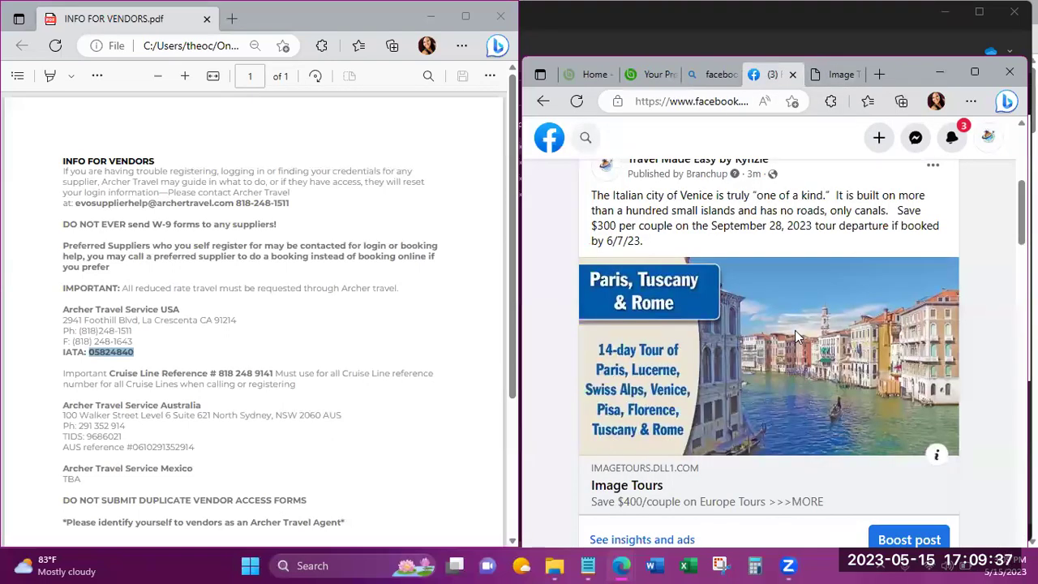
pyautogui.click(795, 331)
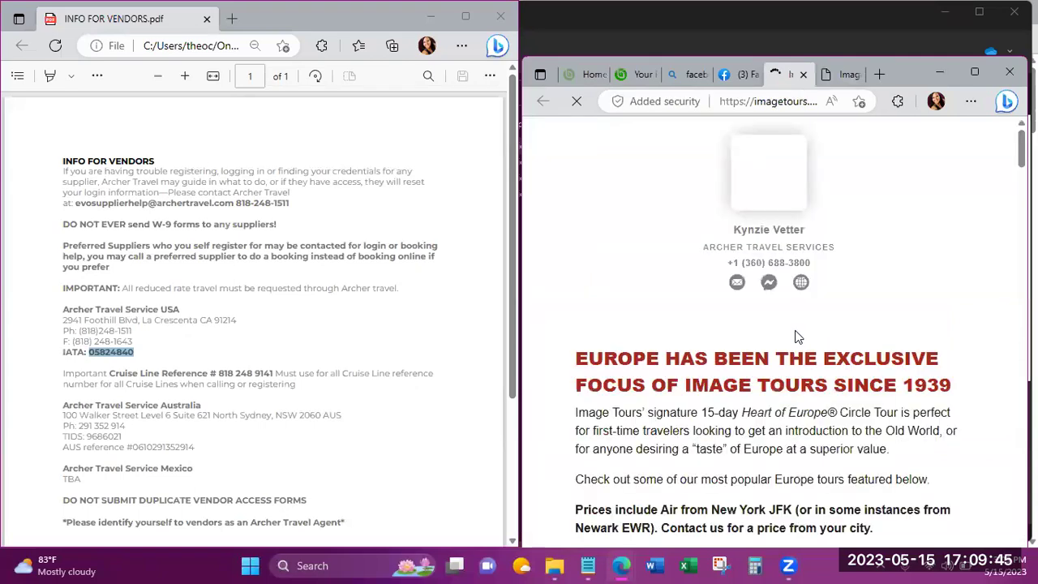
pyautogui.click(858, 75)
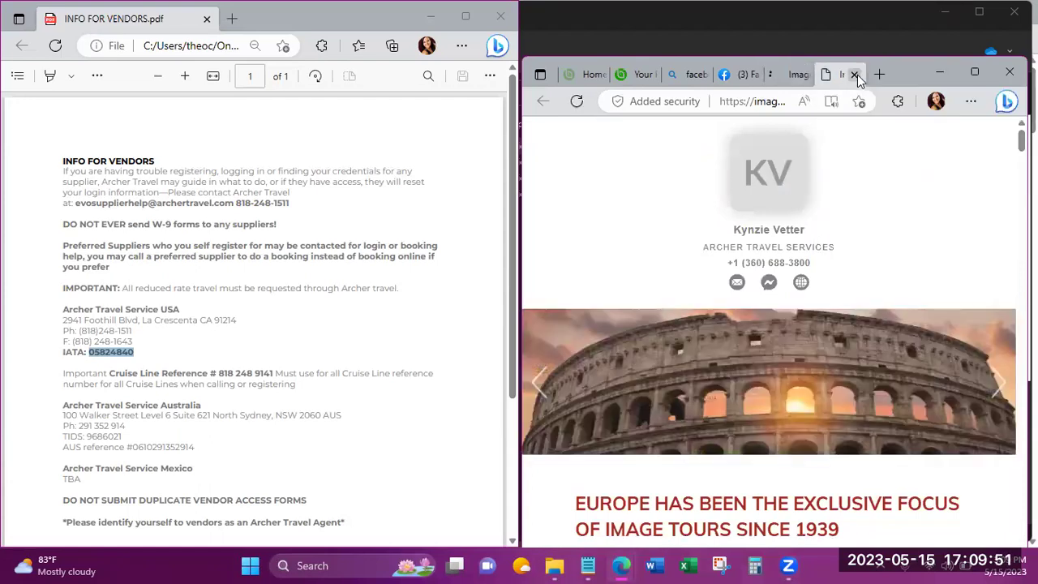
pyautogui.click(856, 75)
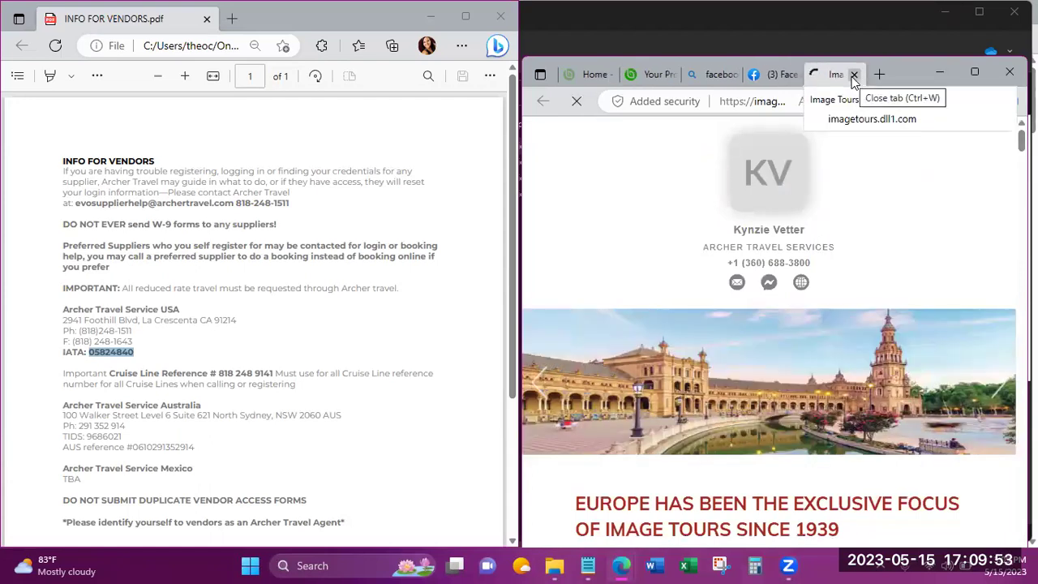
pyautogui.click(854, 75)
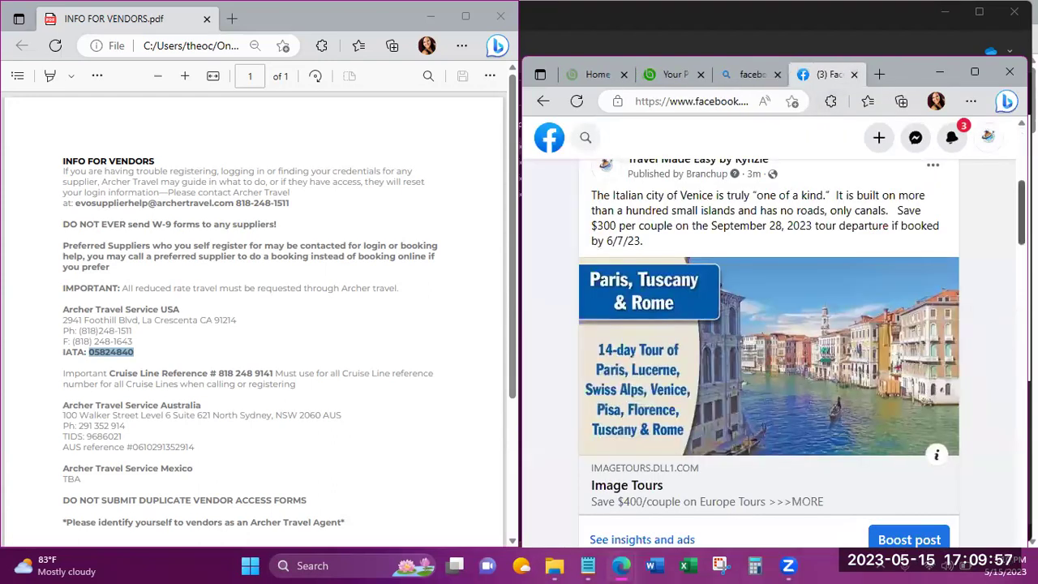
# Move the Venice tour post to Facebook's trash and snap the browser back beside the PDF.
pyautogui.scroll(1, 973, 211)
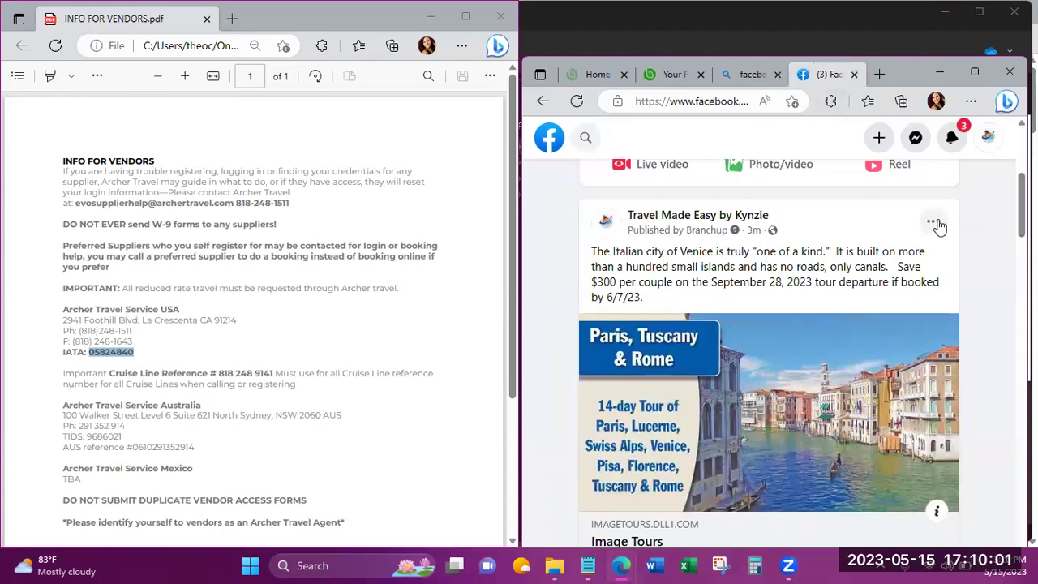
pyautogui.click(935, 224)
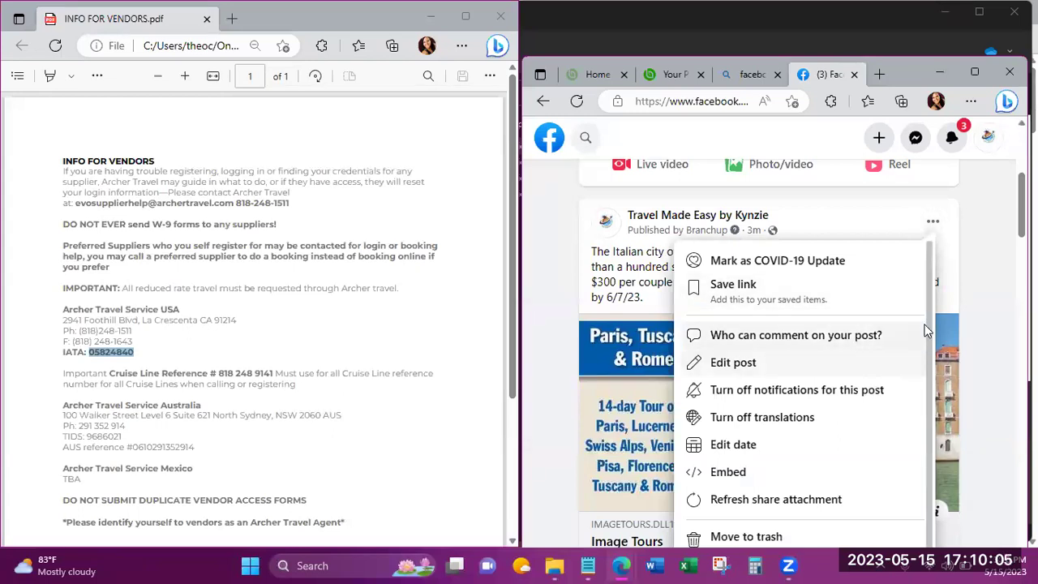
pyautogui.scroll(-1, 920, 391)
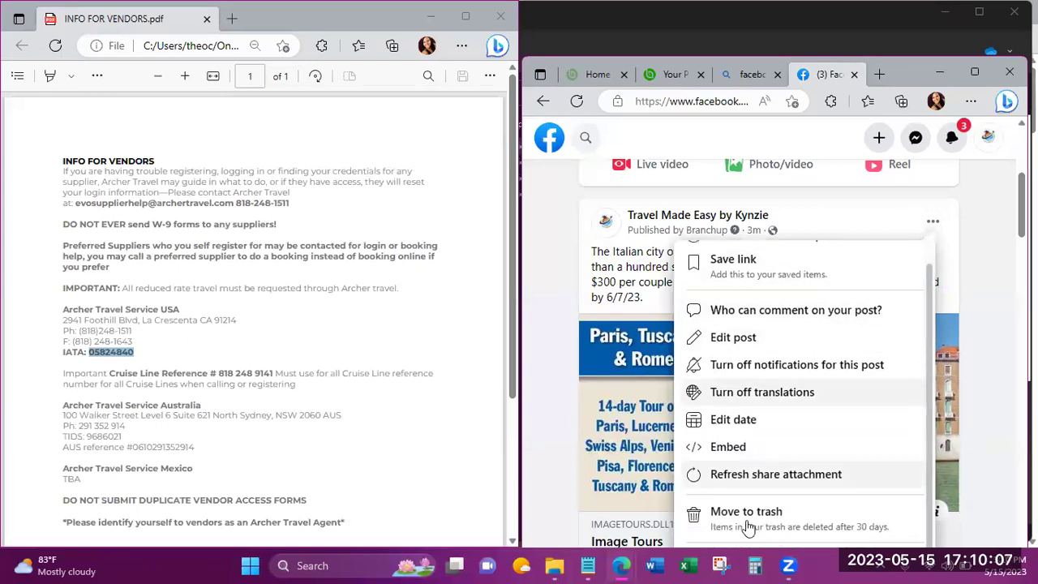
pyautogui.click(747, 525)
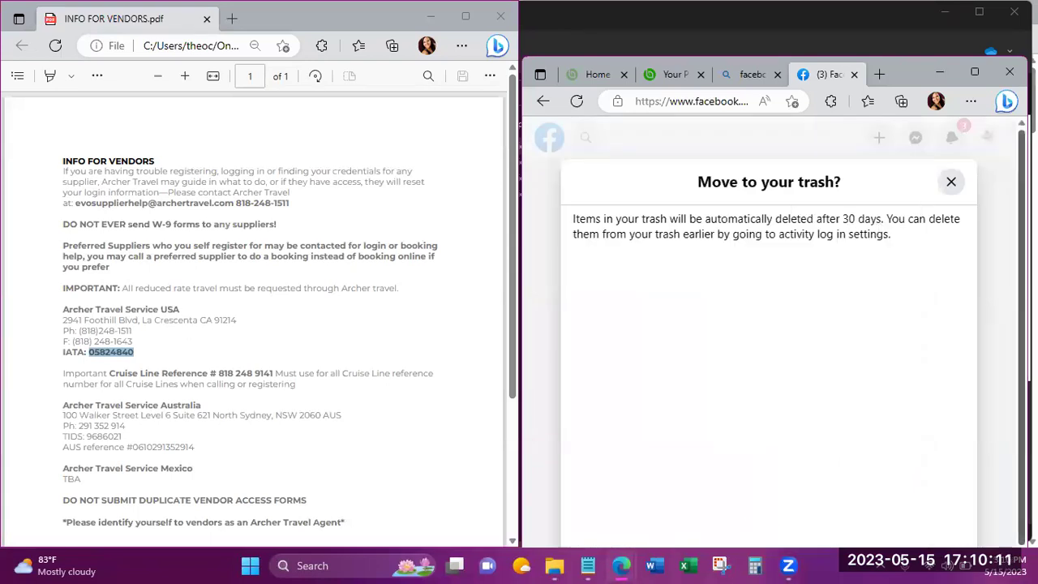
pyautogui.scroll(-1, 994, 221)
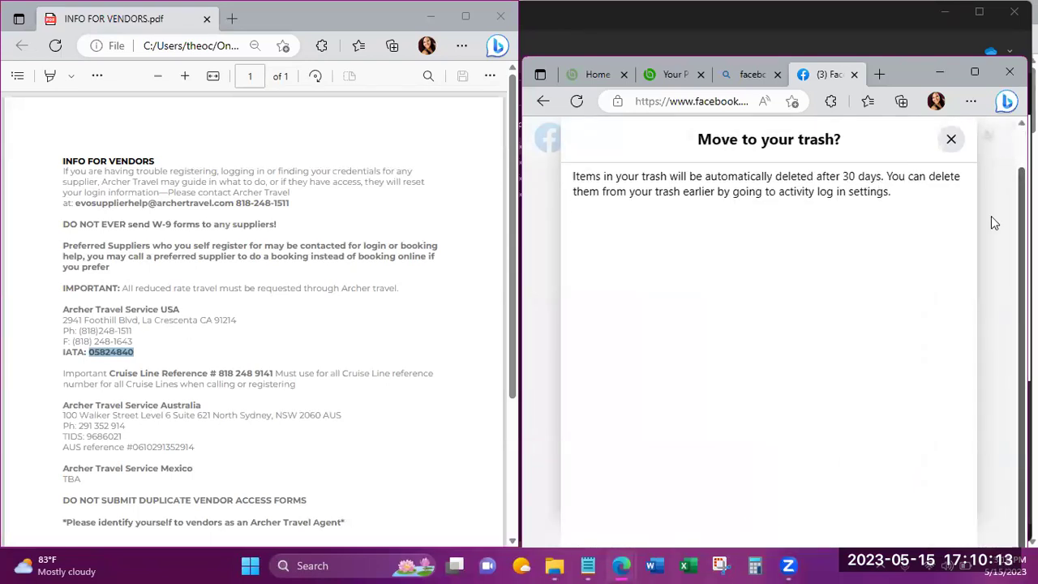
pyautogui.click(966, 70)
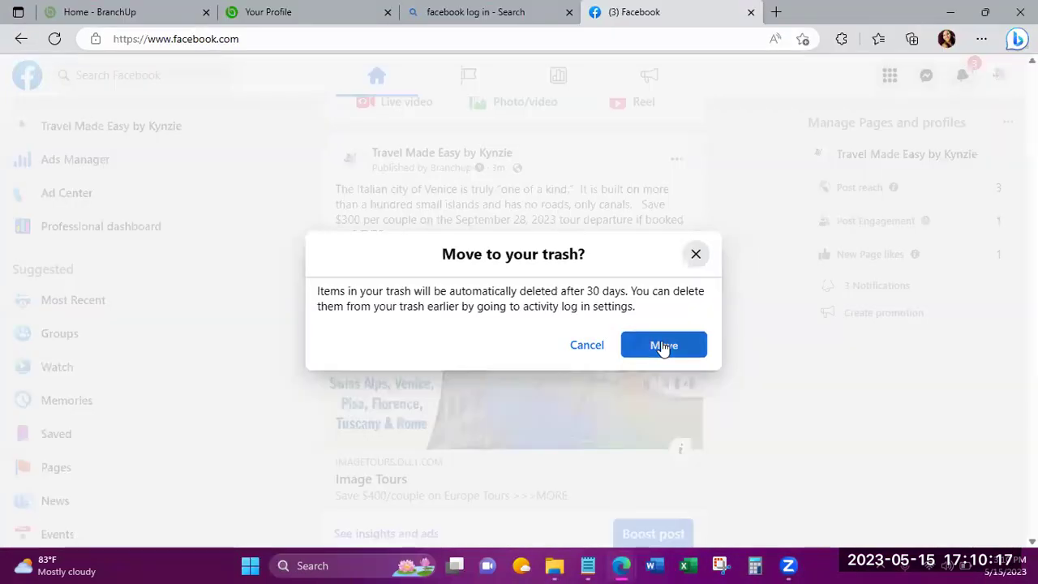
pyautogui.click(663, 347)
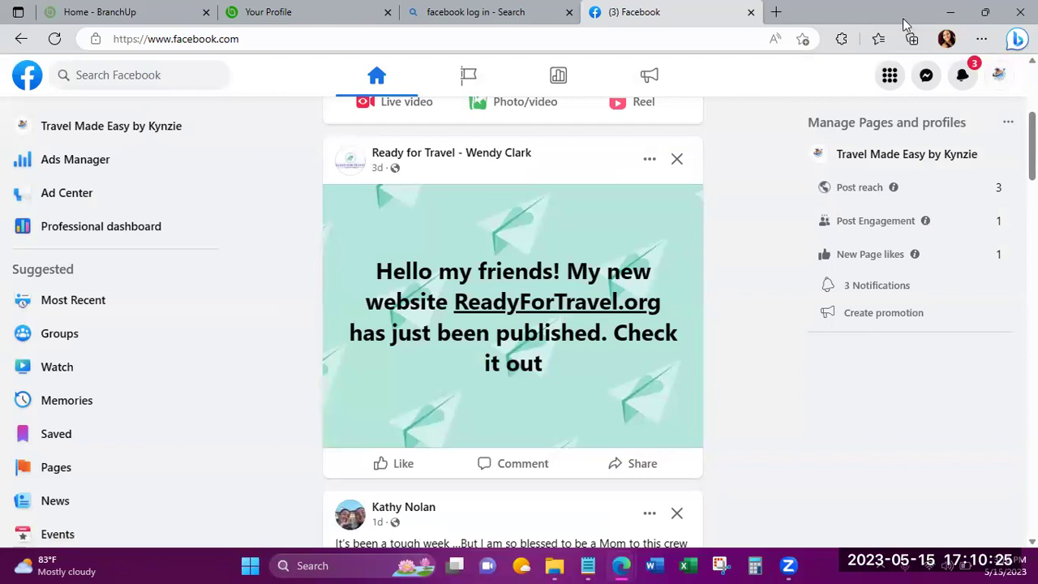
pyautogui.press('super+Right')
# Re-save the agency details, then open the Facebook page's Posting Schedule from the BranchUp home dashboard.
pyautogui.click(659, 75)
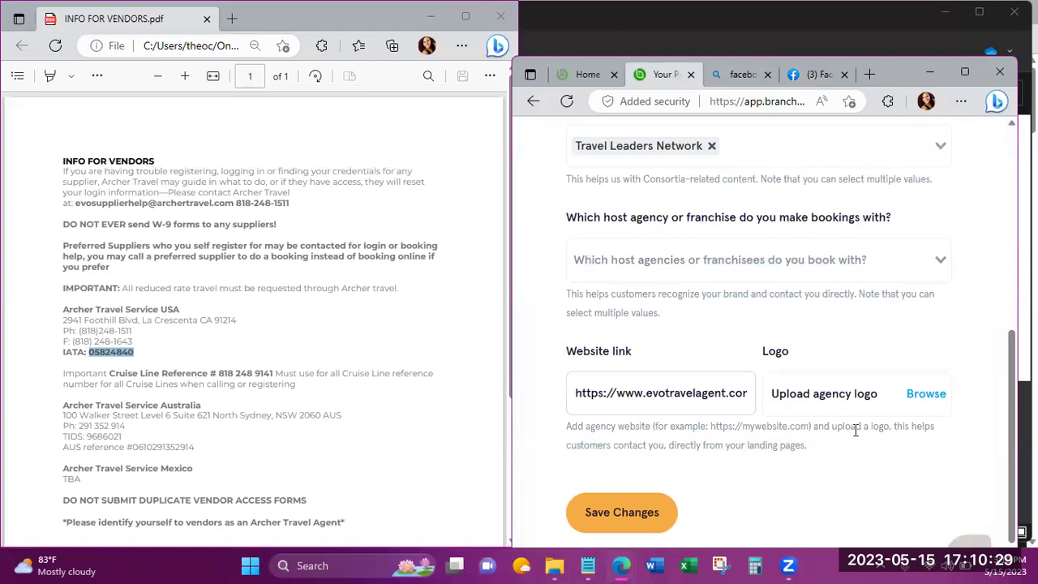
pyautogui.click(614, 516)
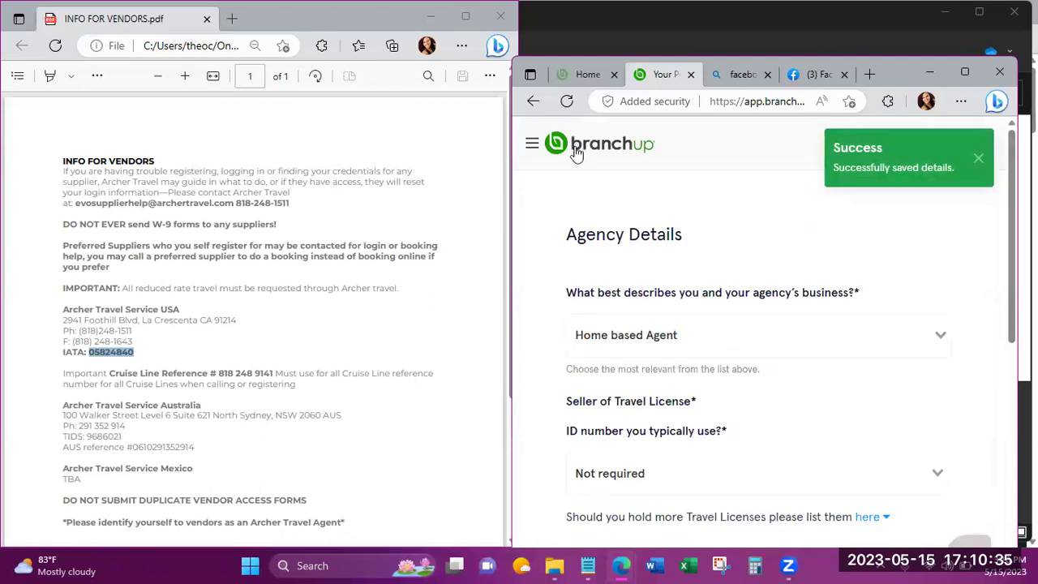
pyautogui.click(531, 147)
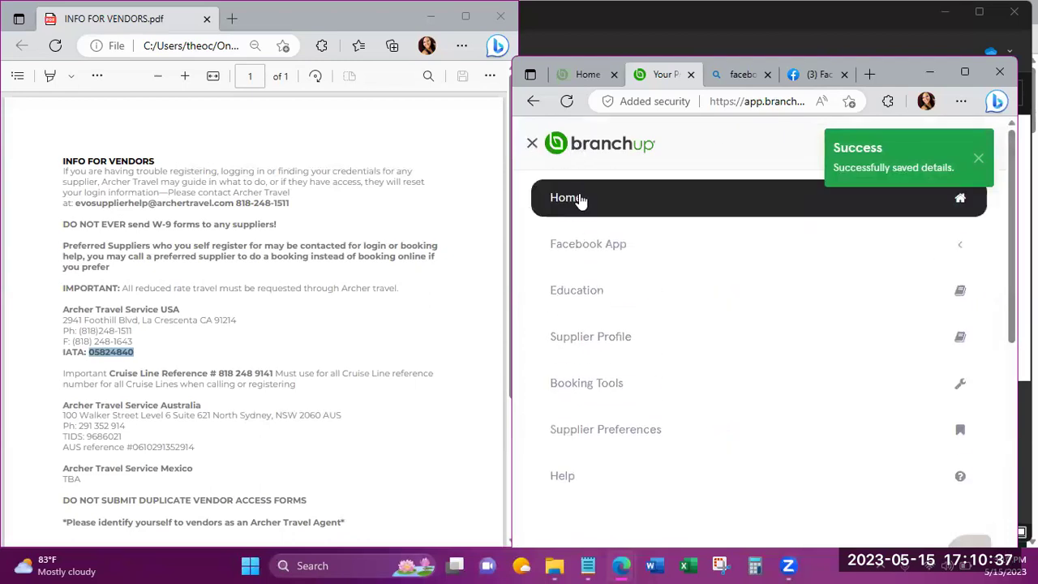
pyautogui.click(578, 199)
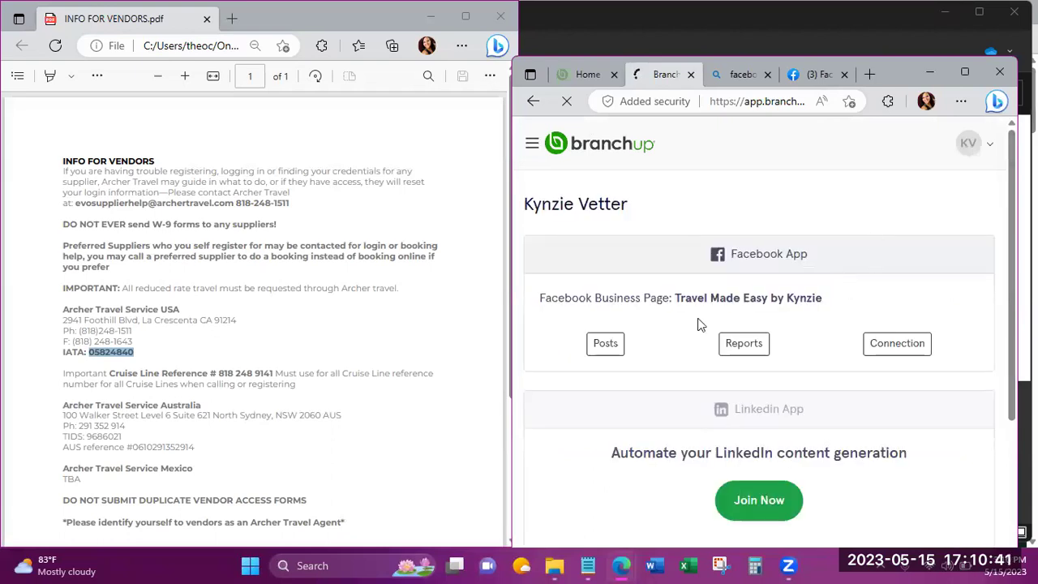
pyautogui.click(605, 345)
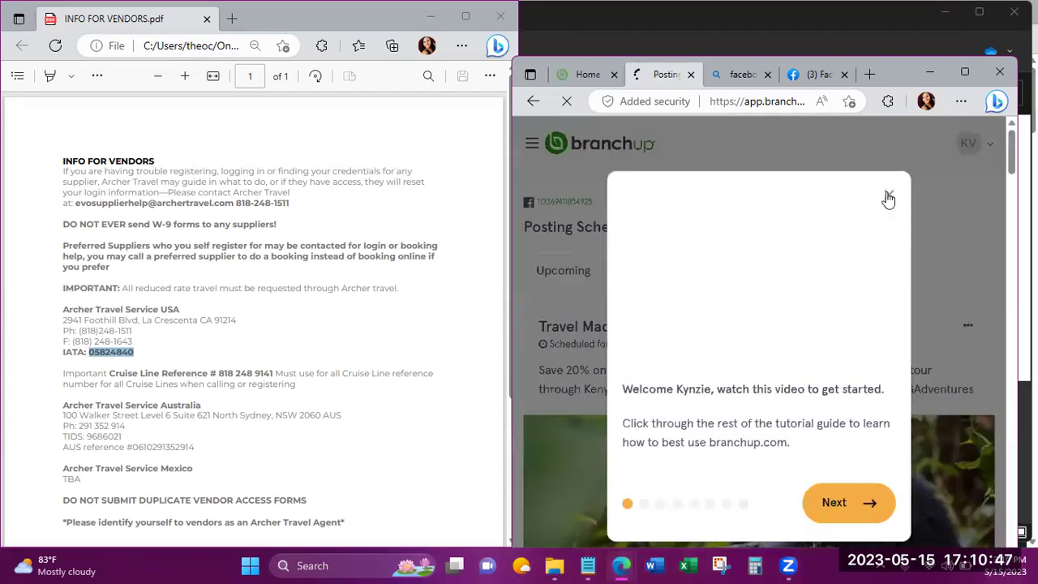
# Dismiss the welcome video and publish the scheduled Shipwreck Beach post immediately with Post Now.
pyautogui.click(887, 197)
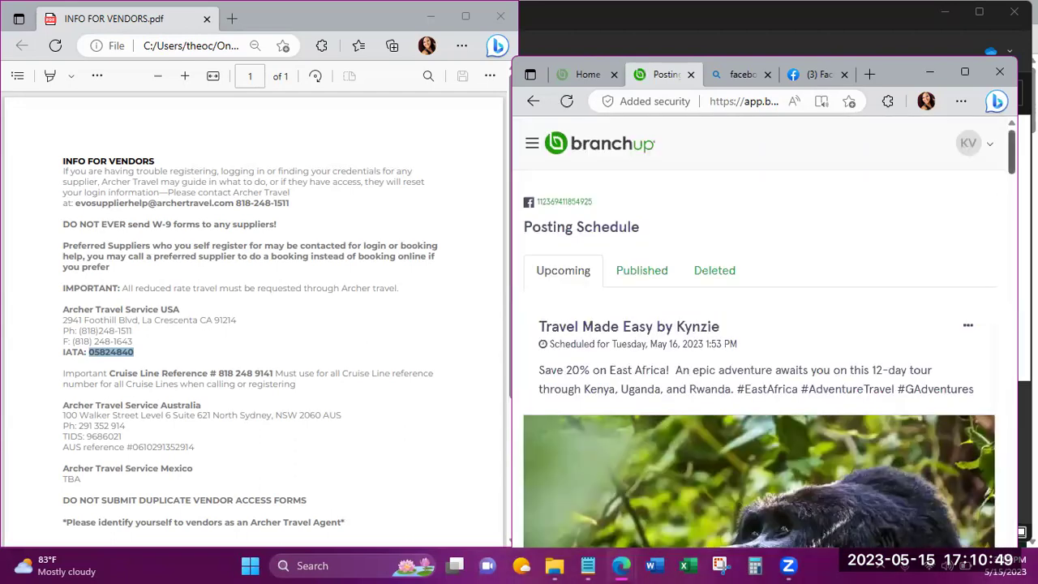
pyautogui.scroll(-1, 1012, 152)
pyautogui.scroll(-6, 759, 331)
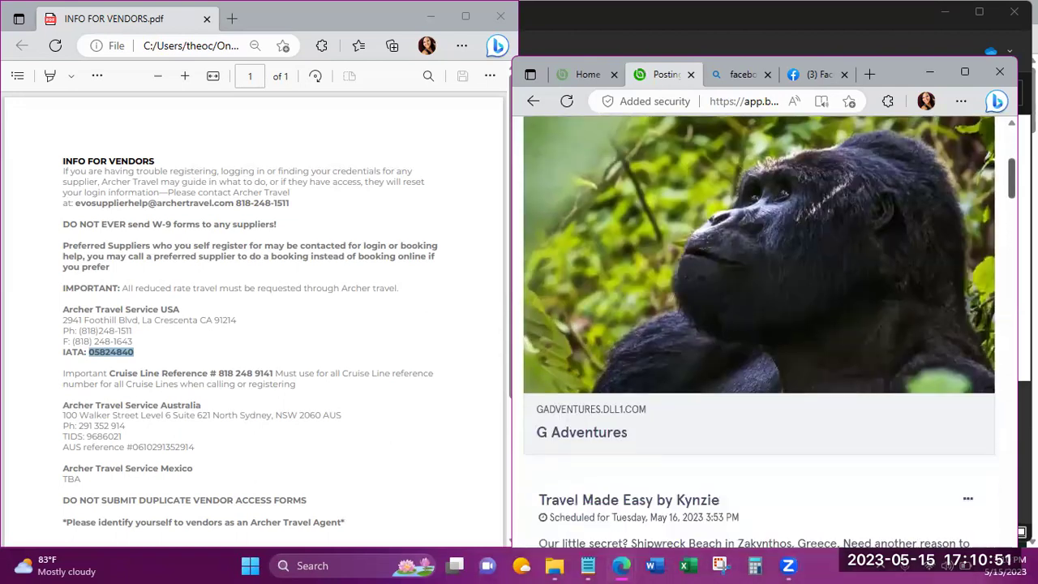
pyautogui.scroll(-5, 760, 331)
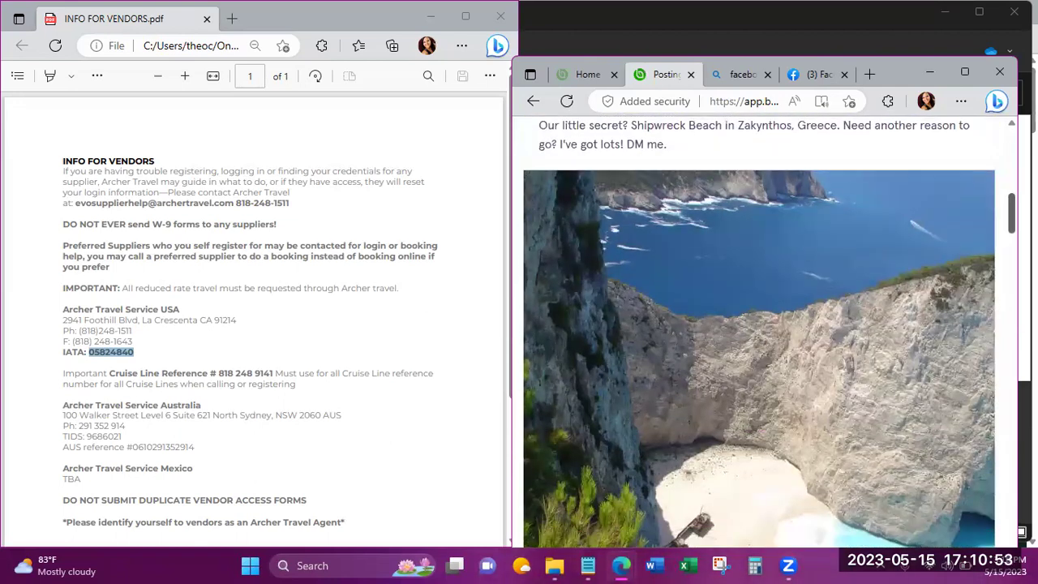
pyautogui.scroll(1, 759, 331)
pyautogui.scroll(-1, 760, 331)
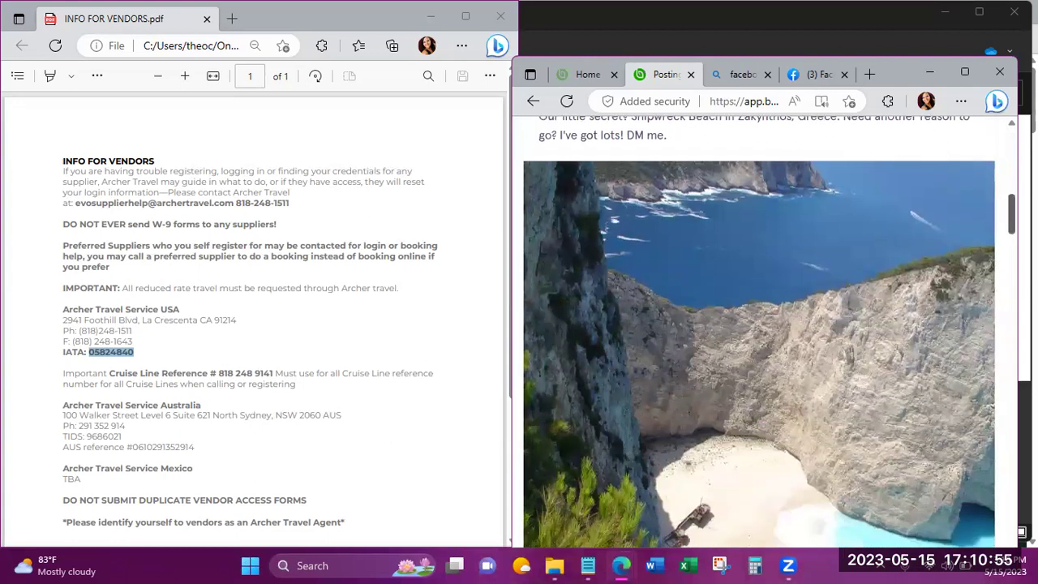
pyautogui.scroll(2, 759, 331)
pyautogui.scroll(1, 759, 331)
pyautogui.scroll(-1, 759, 333)
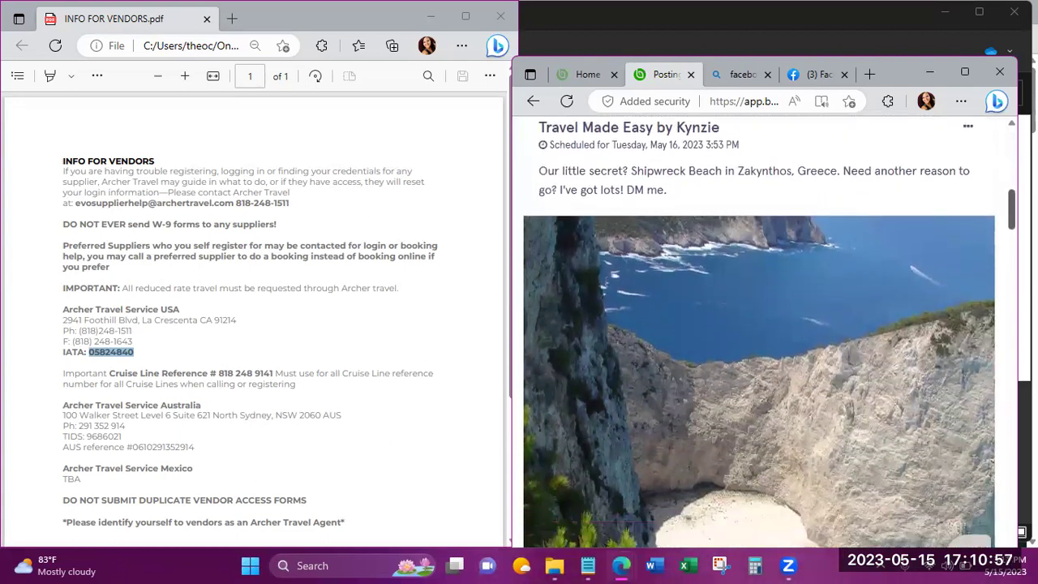
pyautogui.click(970, 128)
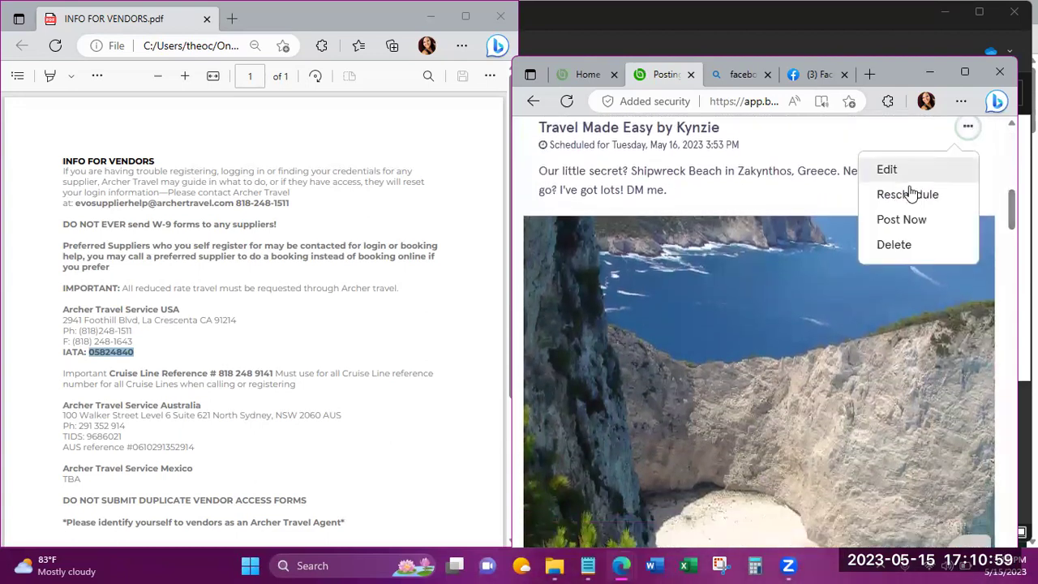
pyautogui.click(902, 221)
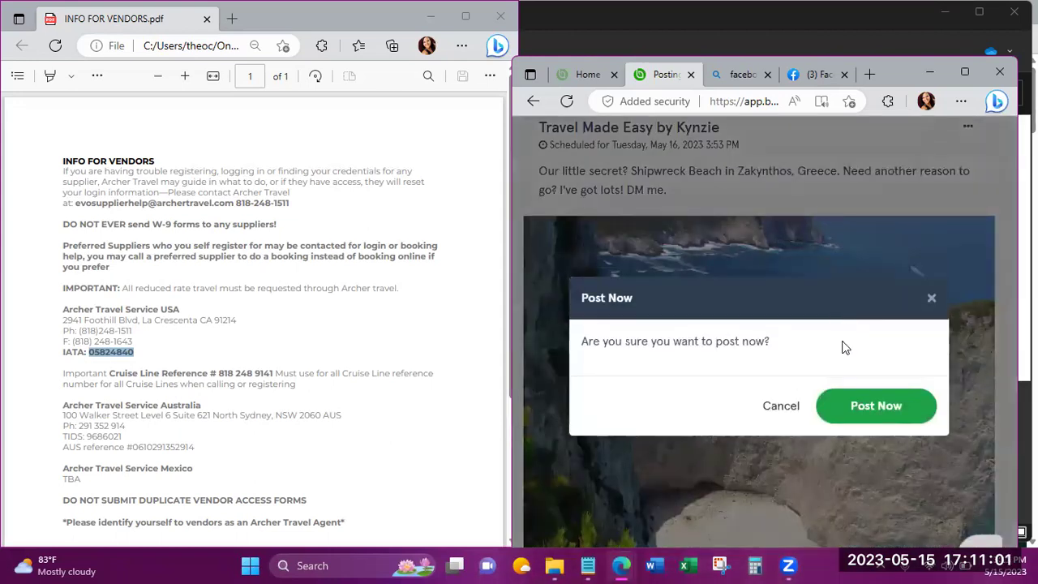
pyautogui.click(885, 406)
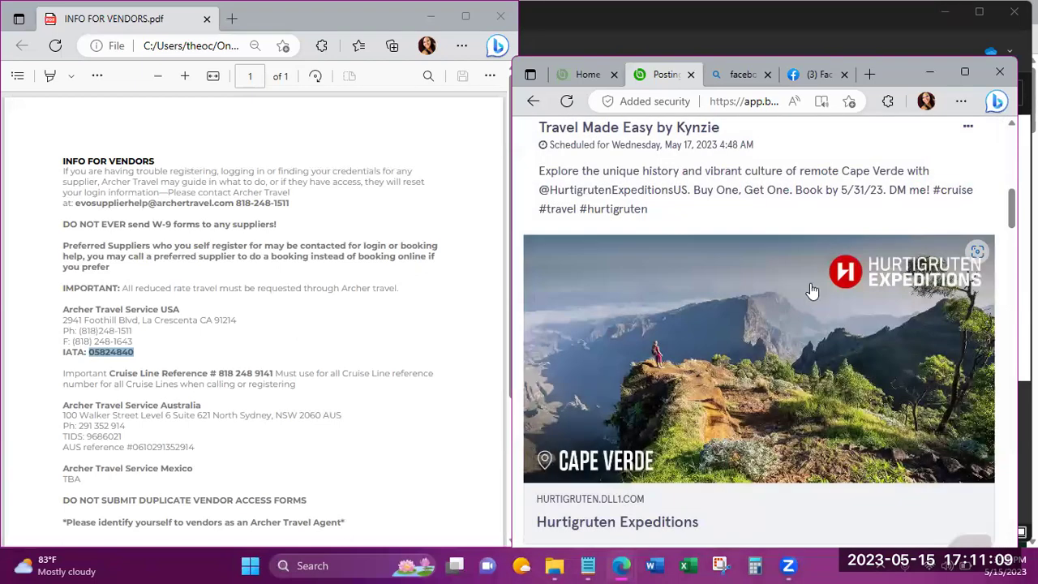
# Switch Facebook to the Travel Made Easy business page profile and maximize the window.
pyautogui.click(805, 78)
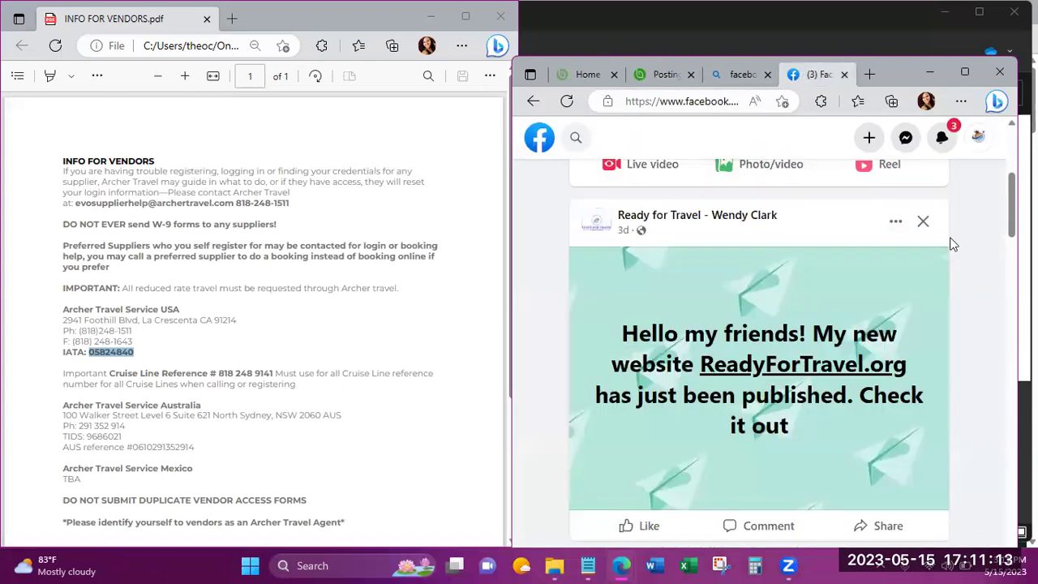
pyautogui.click(977, 141)
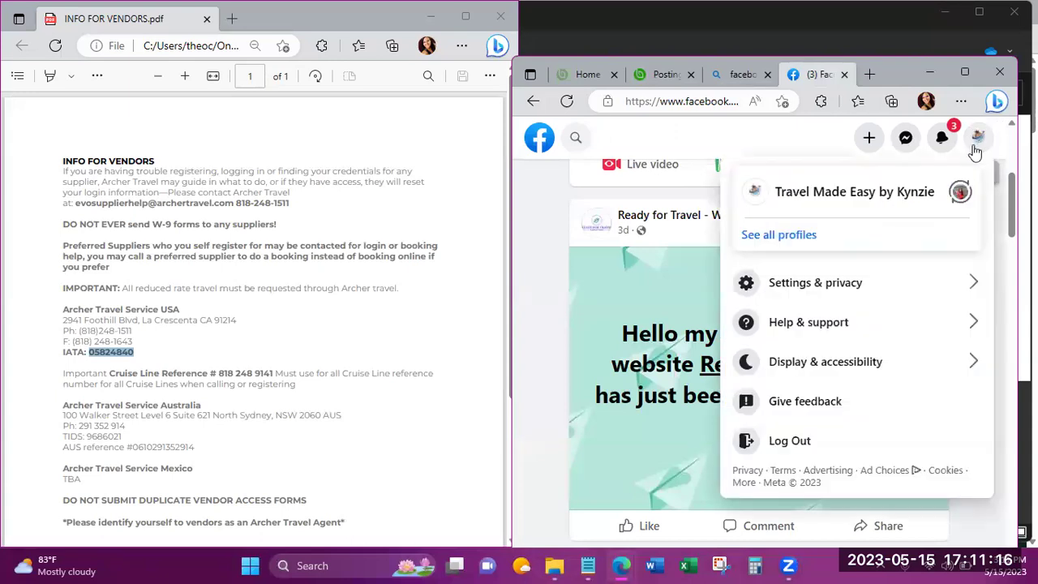
pyautogui.click(835, 199)
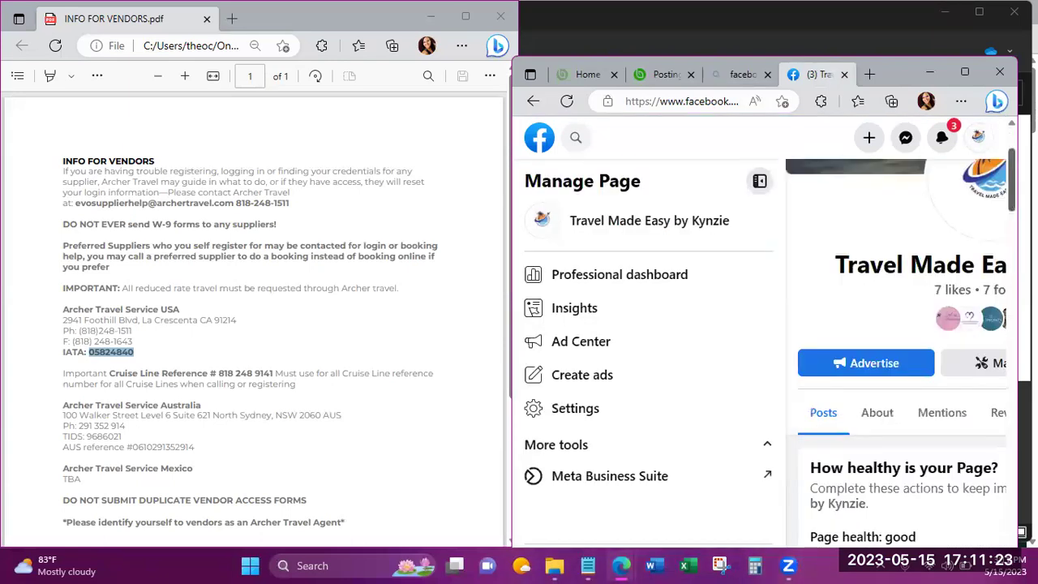
pyautogui.click(950, 67)
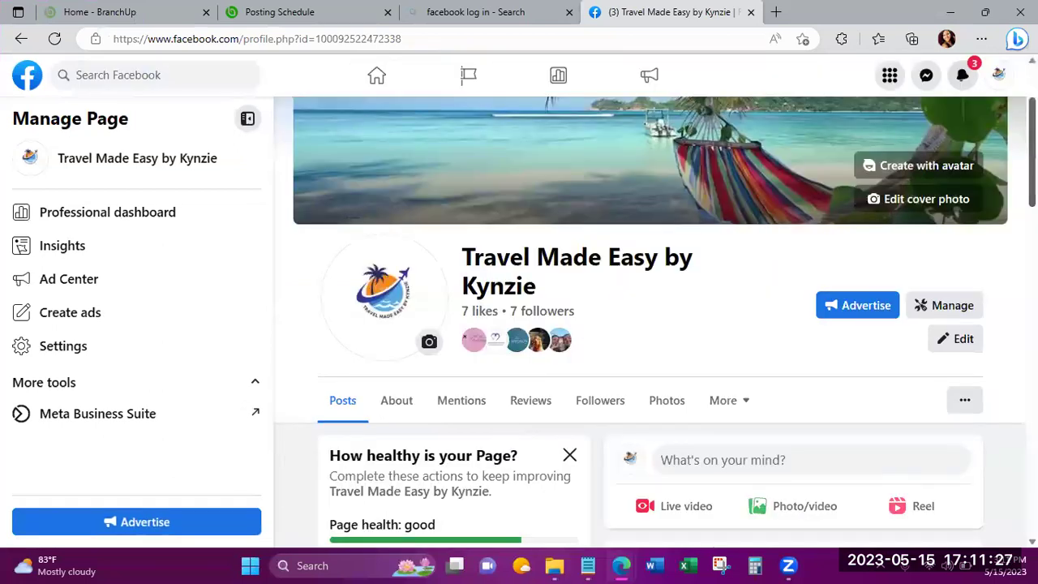
# View the Branchup-published Shipwreck Beach photo among the page's posts, then snap the browser right.
pyautogui.scroll(-5, 649, 325)
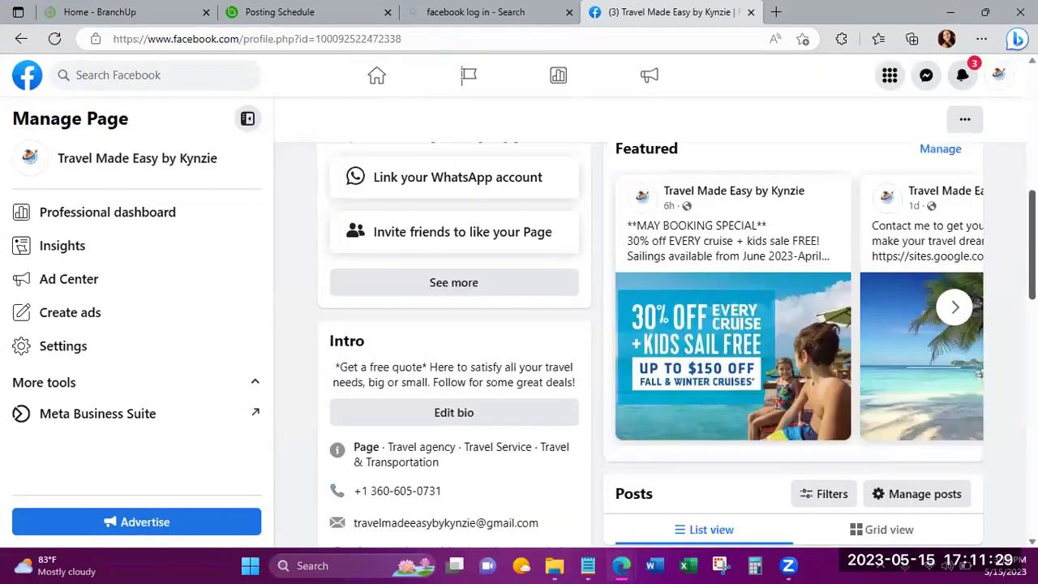
pyautogui.scroll(-2, 649, 341)
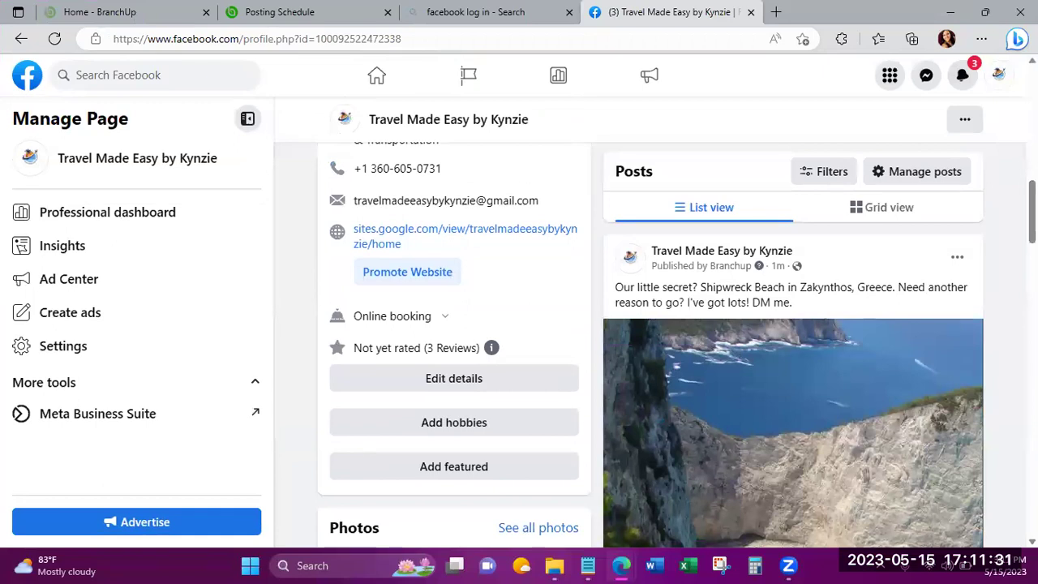
pyautogui.scroll(-2, 863, 273)
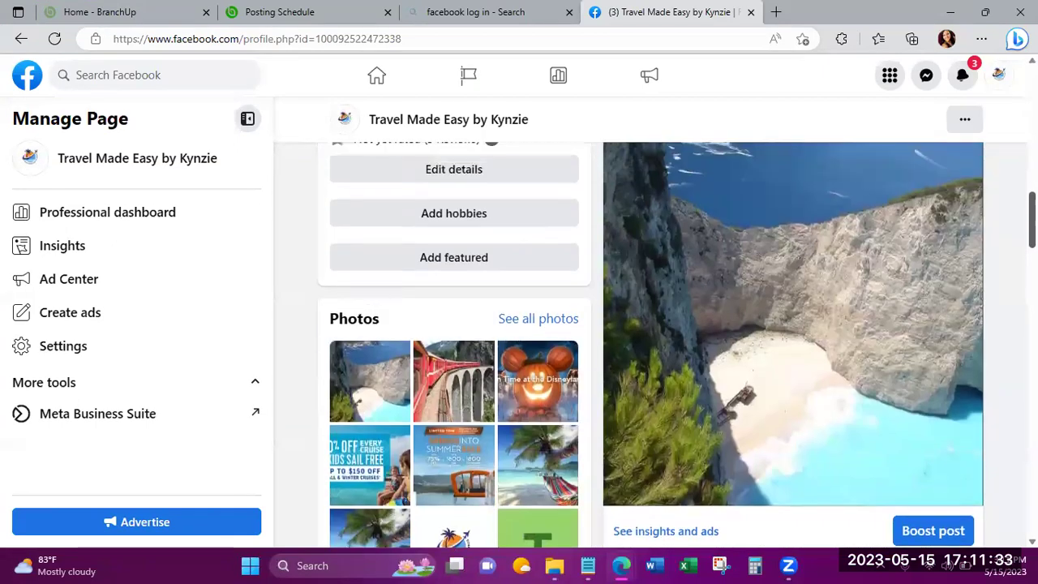
pyautogui.click(864, 273)
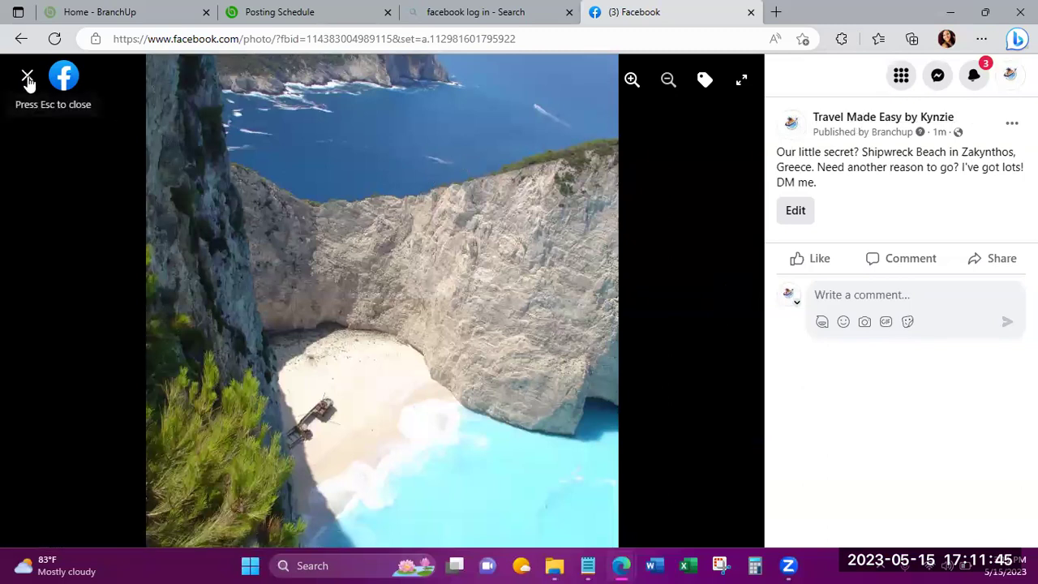
pyautogui.click(27, 78)
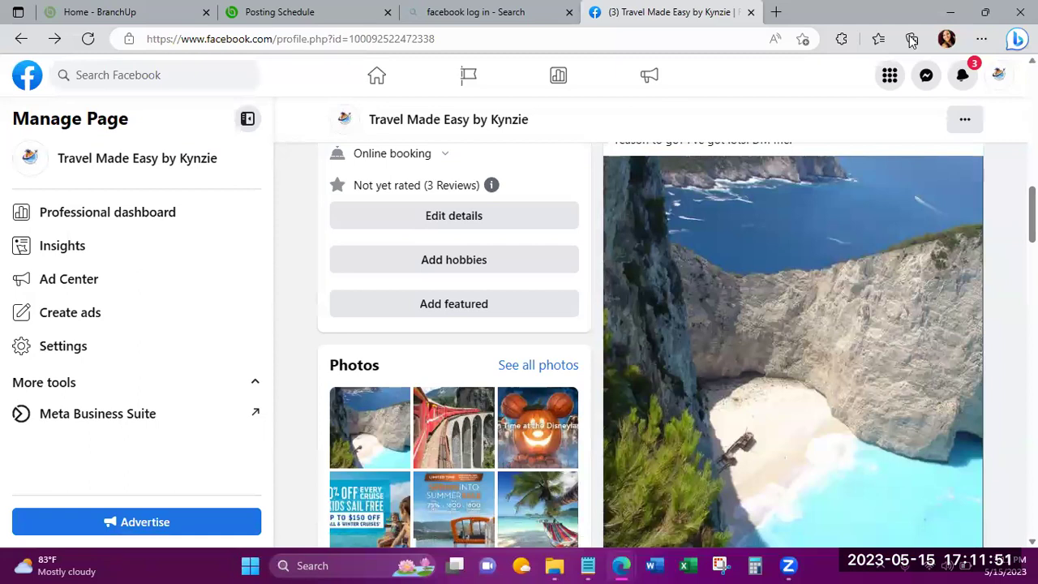
pyautogui.press('super+Right')
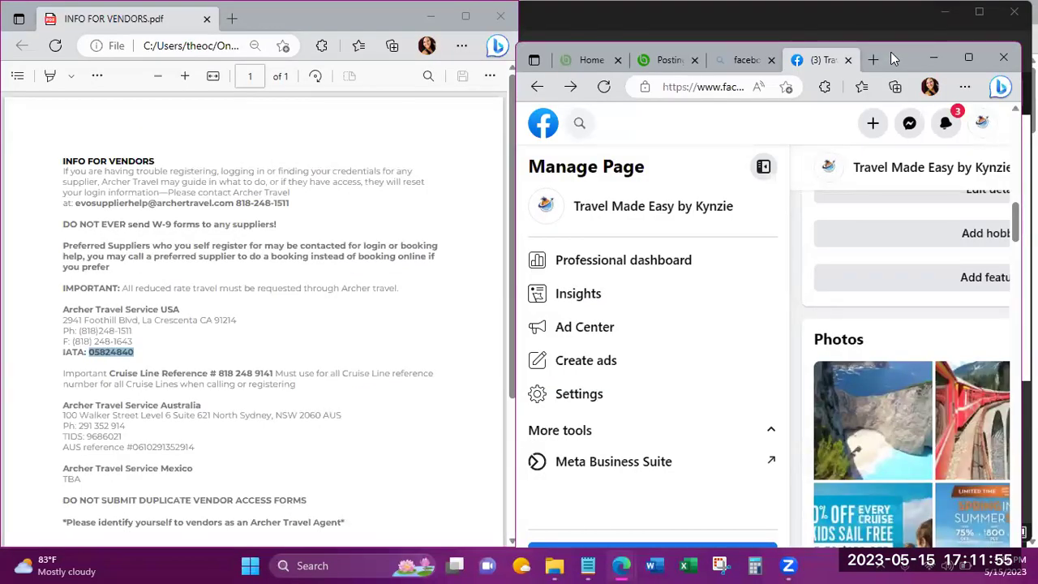
# Maximize the browser and scroll to the top of the Travel Made Easy business page.
pyautogui.click(967, 65)
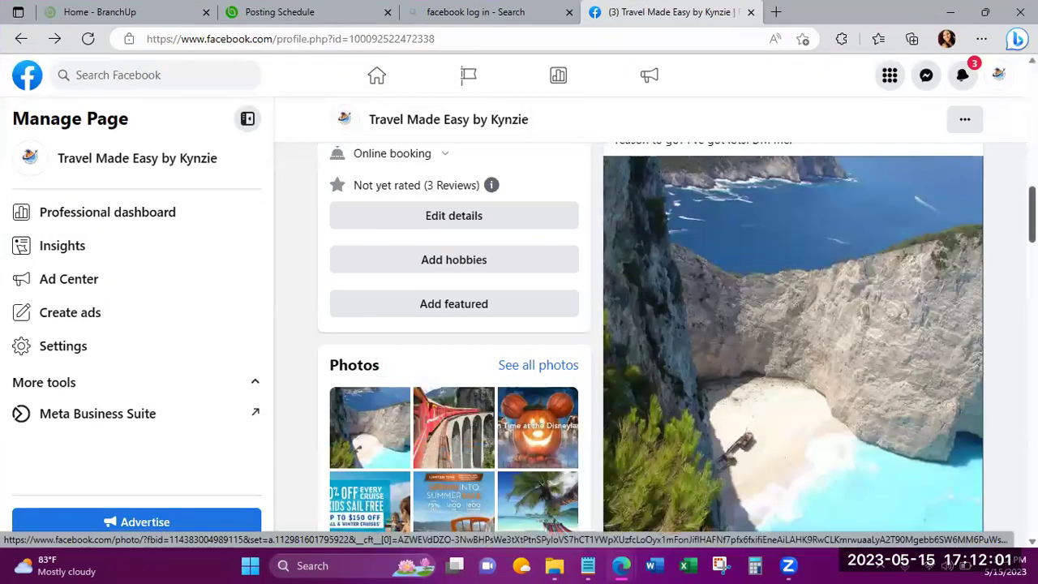
pyautogui.scroll(10, 649, 324)
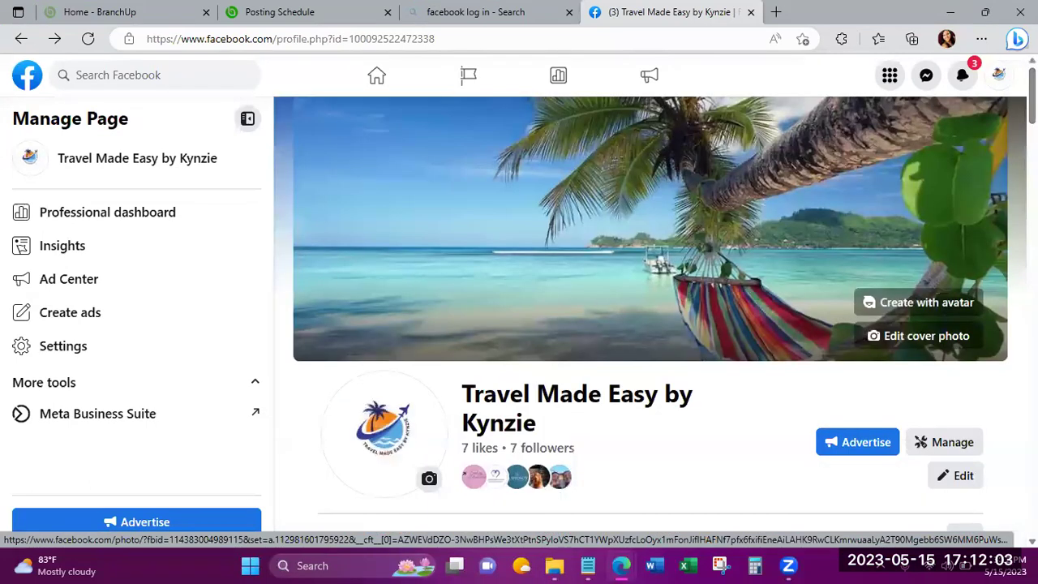